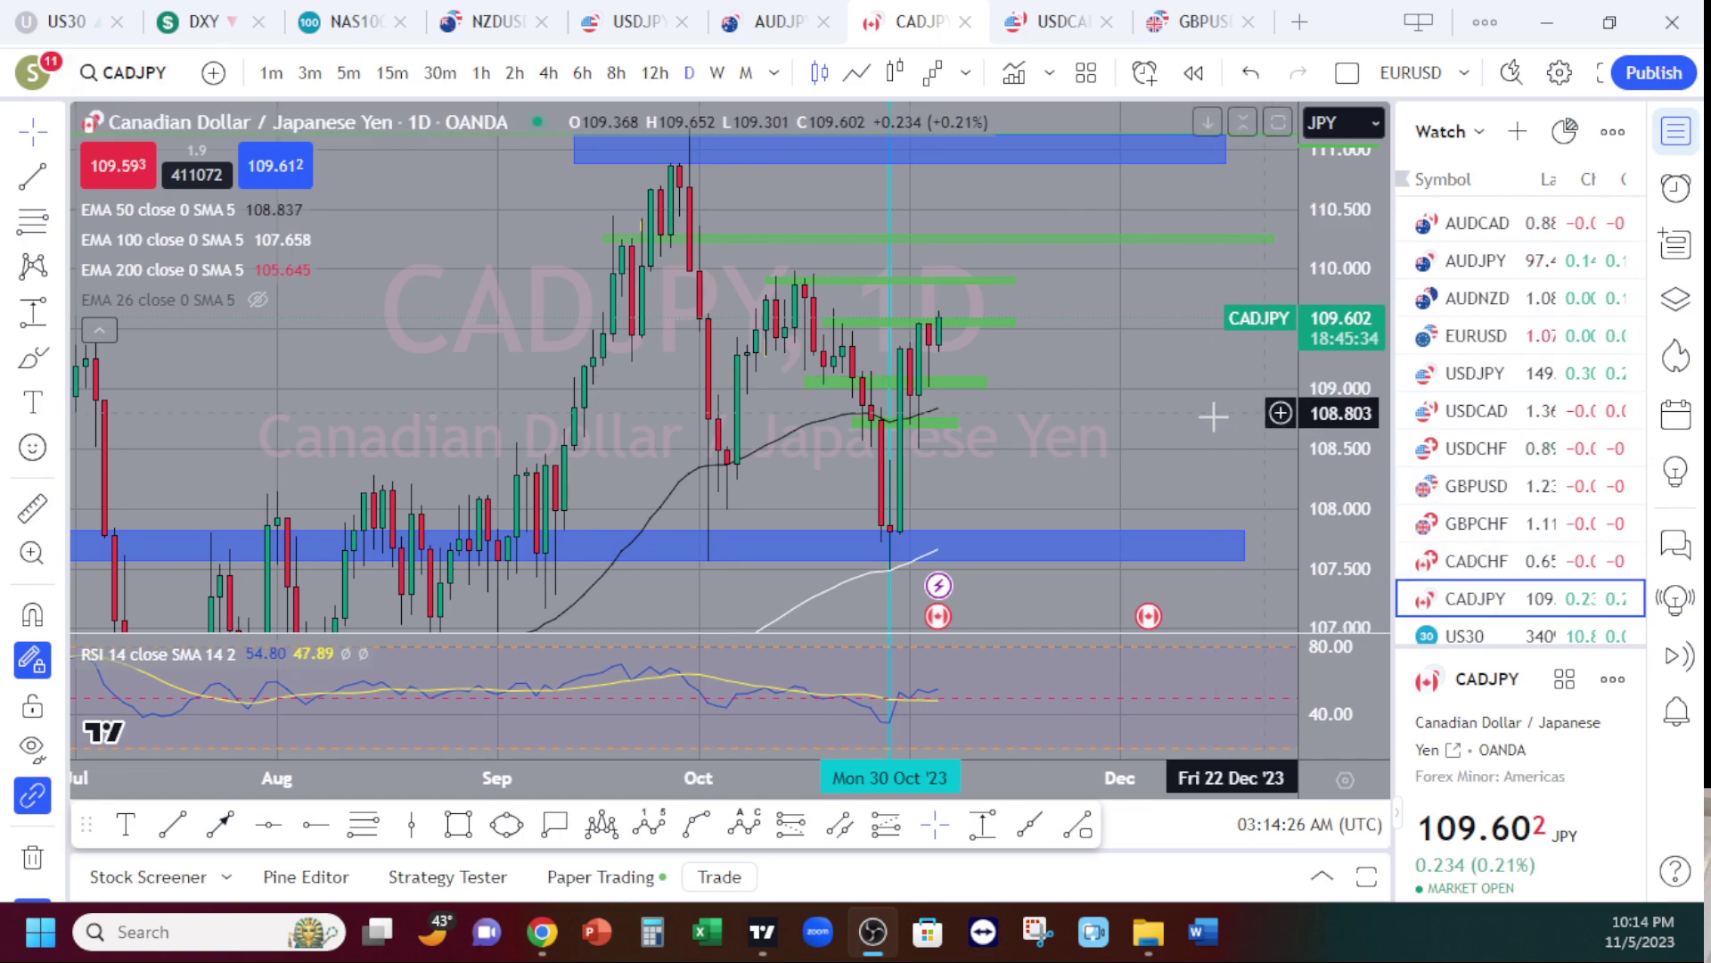
- Pan around the blue zones and move the cyan vertical line to Mon 06 Nov '23
drag(1314, 396, 1330, 405)
drag(1134, 414, 1114, 444)
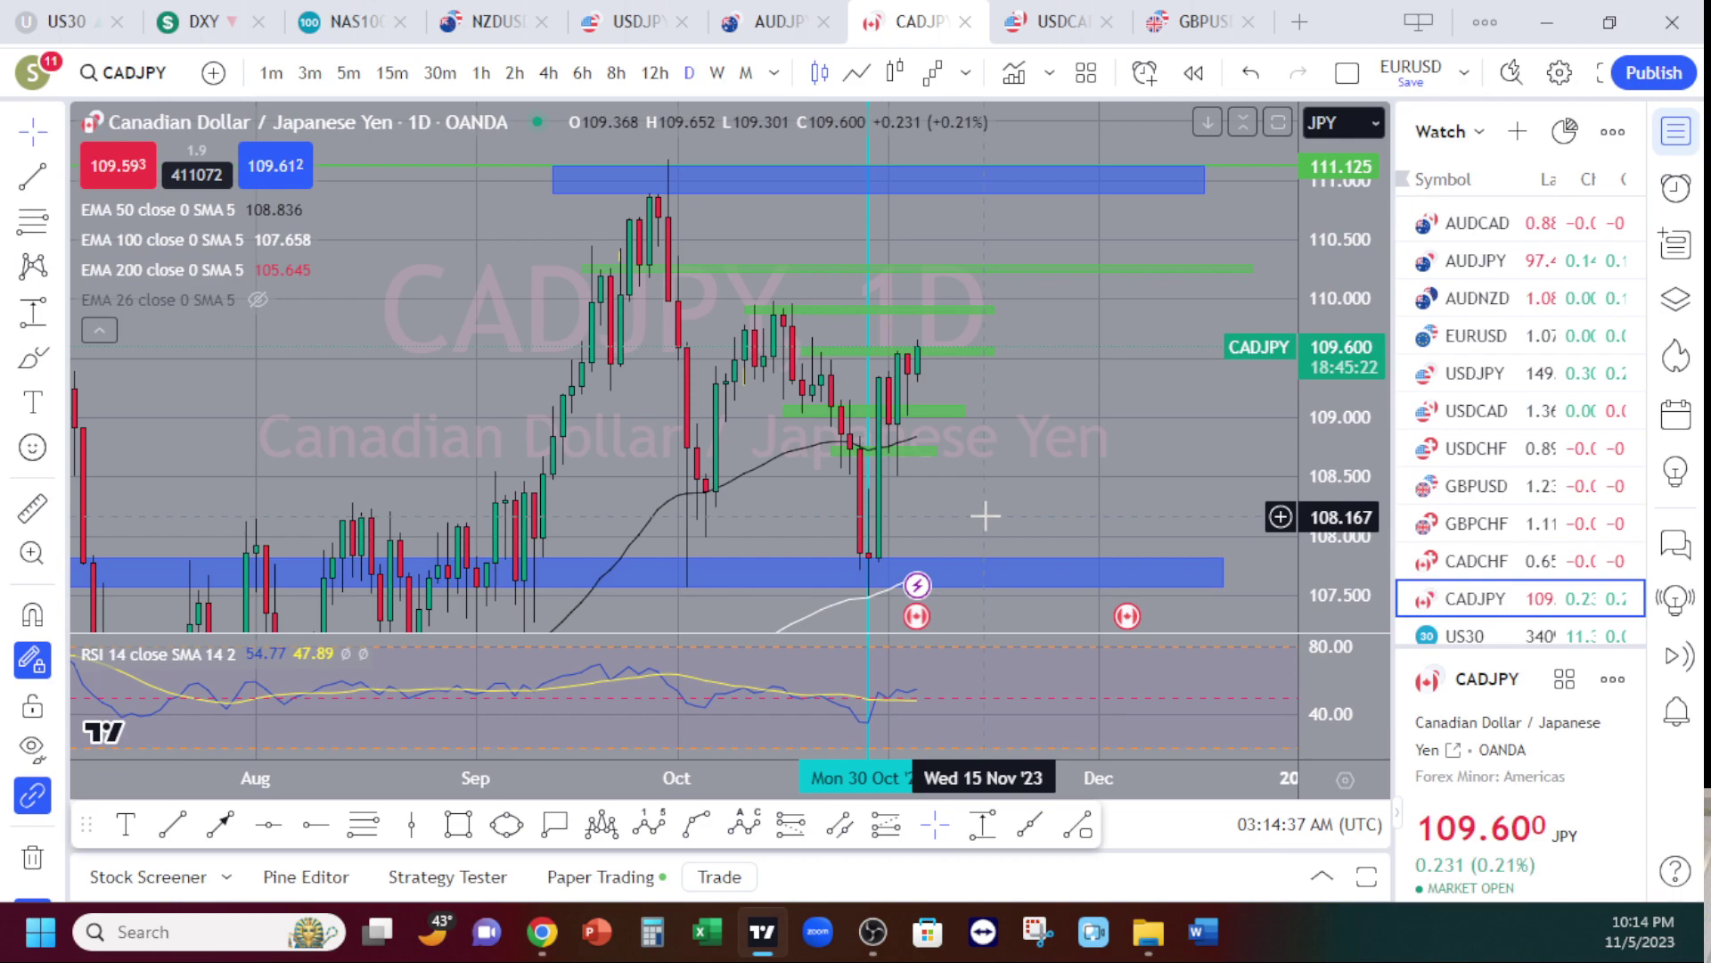
drag(940, 549, 946, 491)
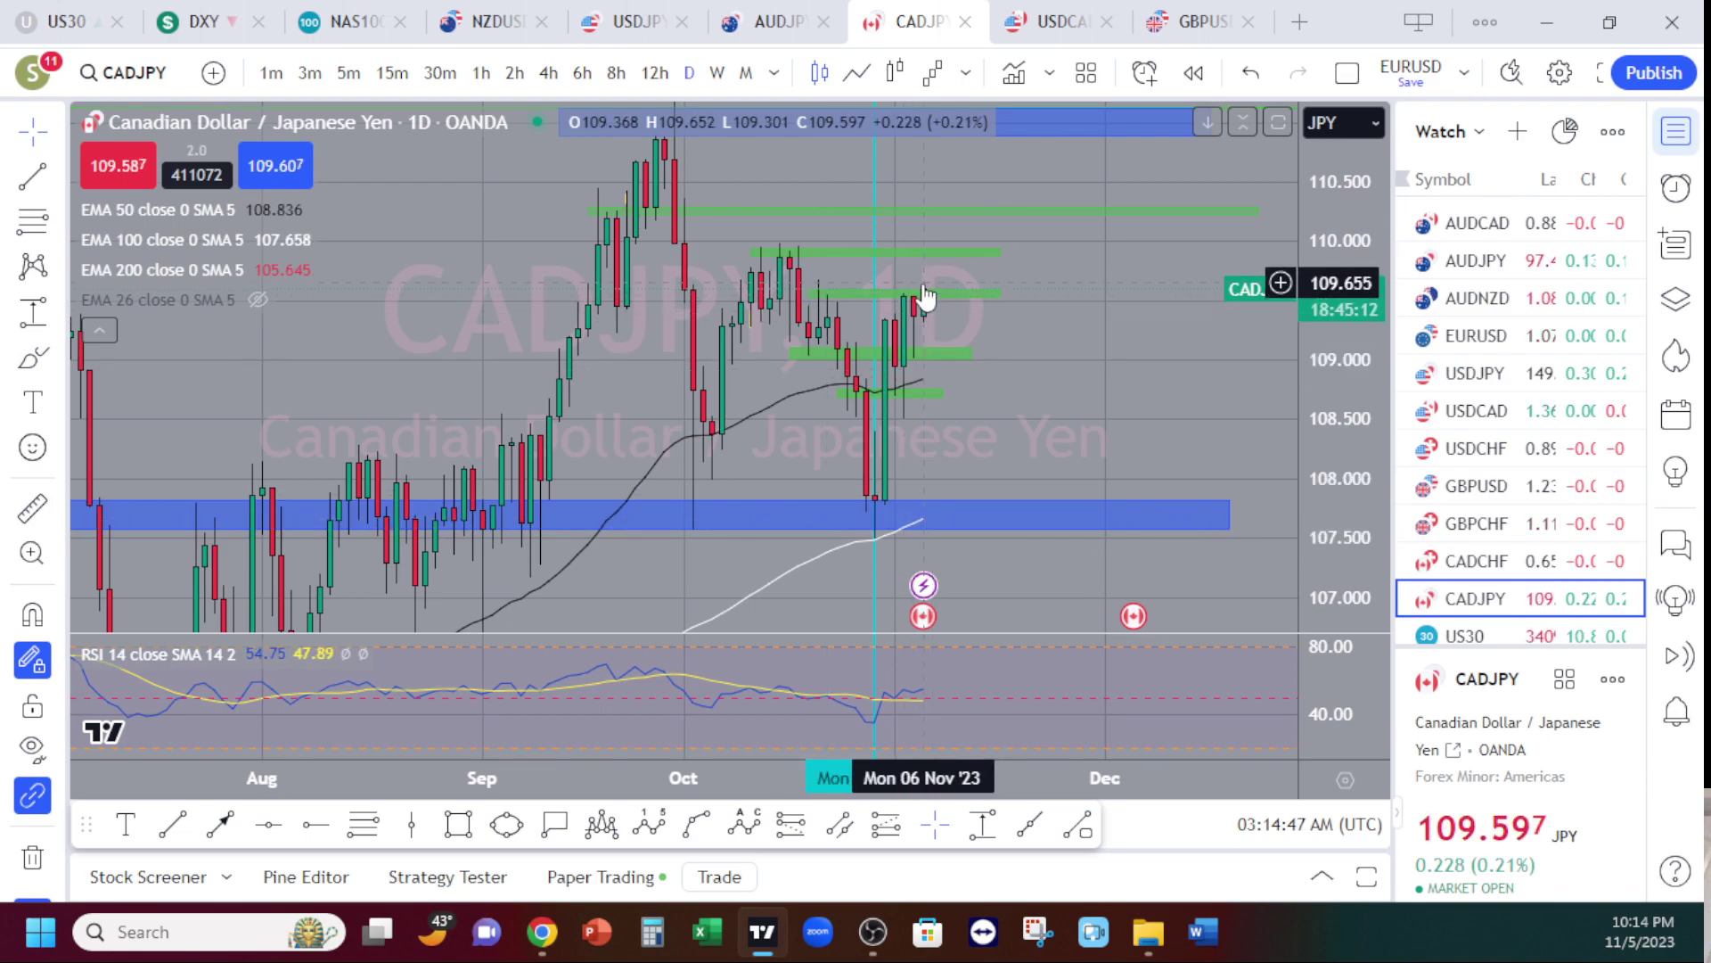
click(883, 508)
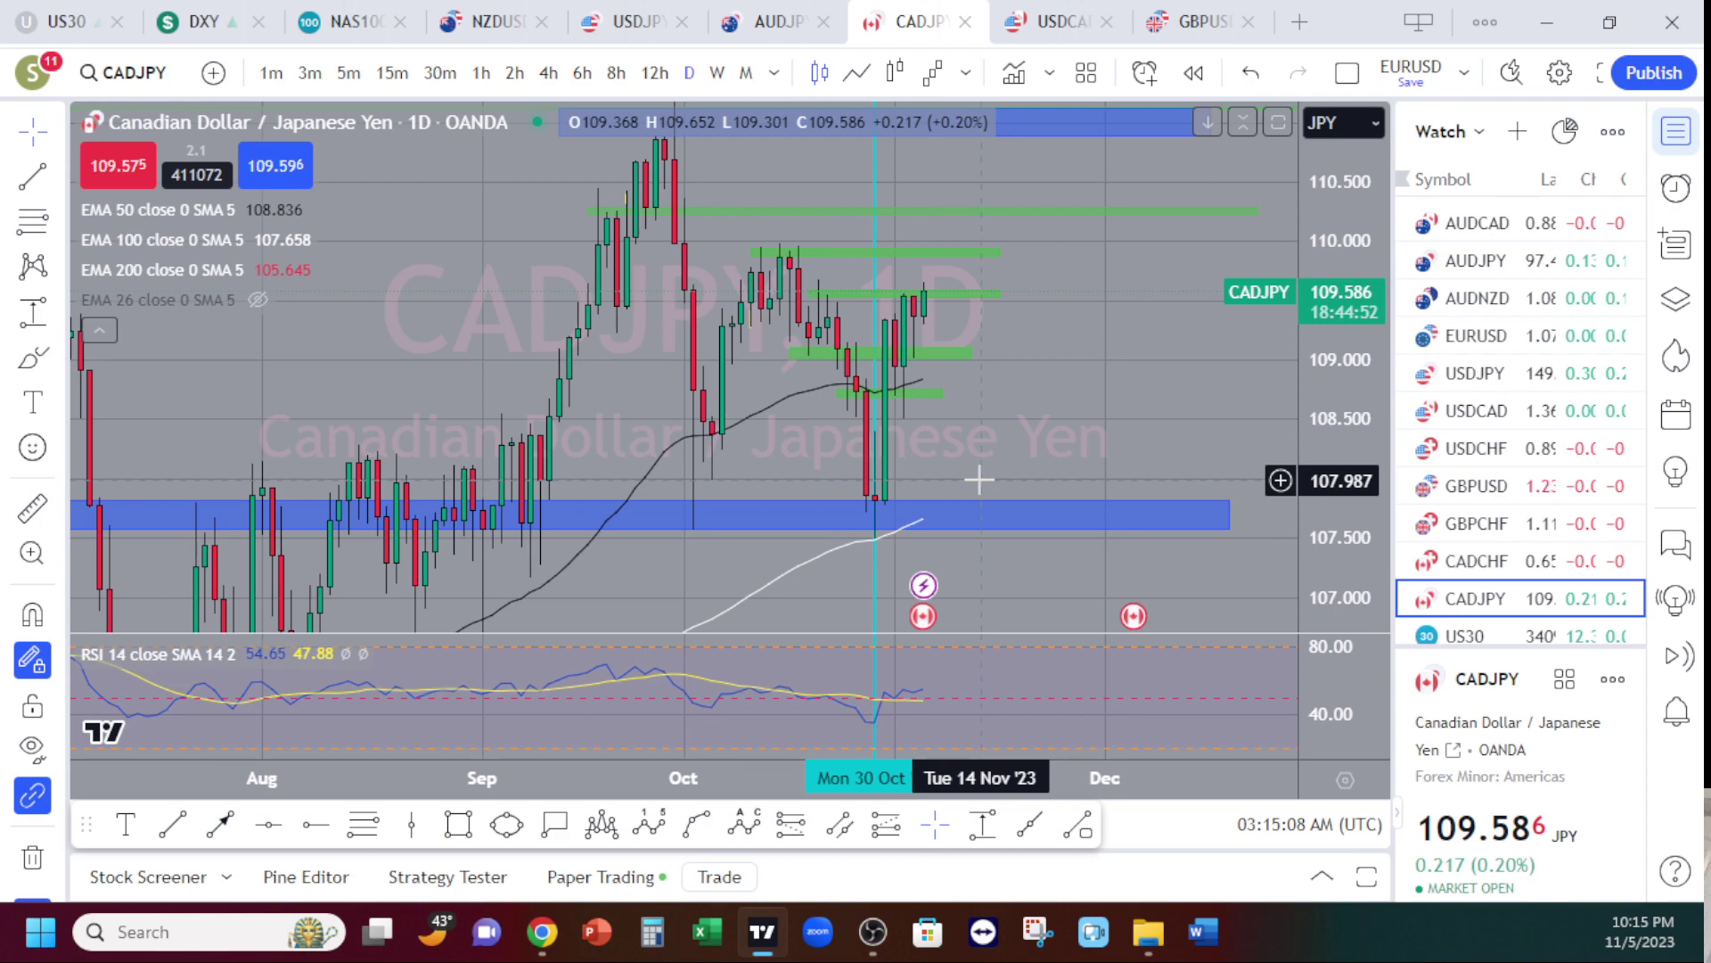
drag(979, 480, 930, 529)
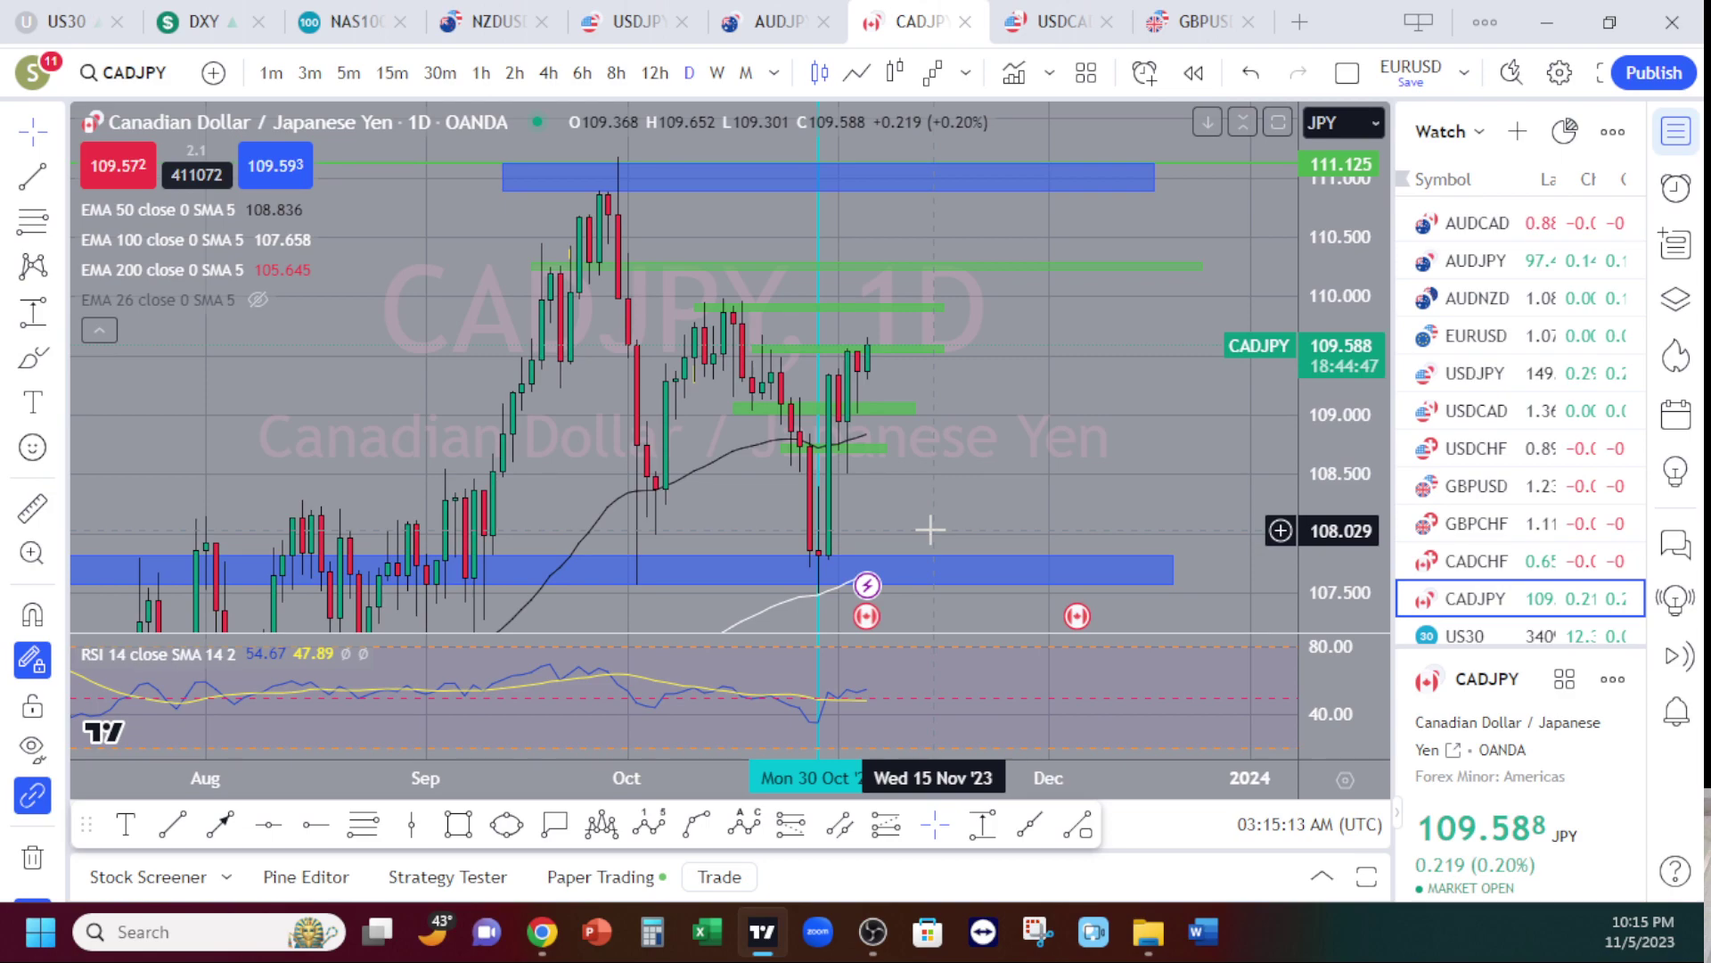
drag(935, 500, 984, 427)
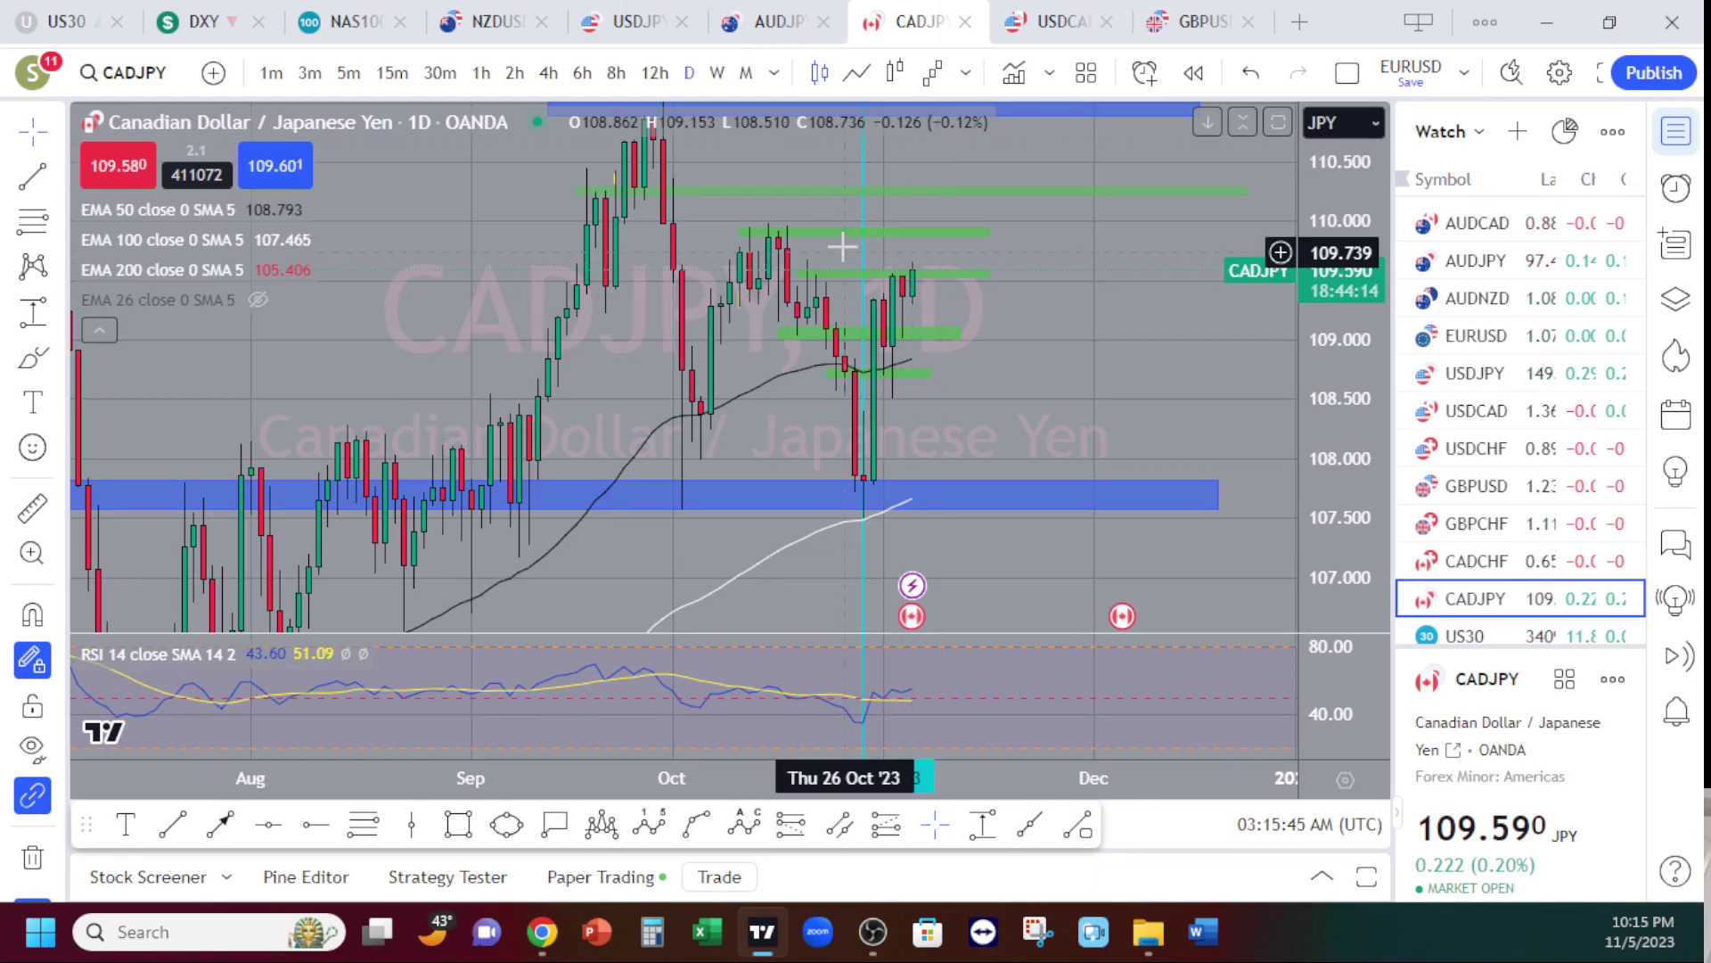
drag(863, 233, 918, 218)
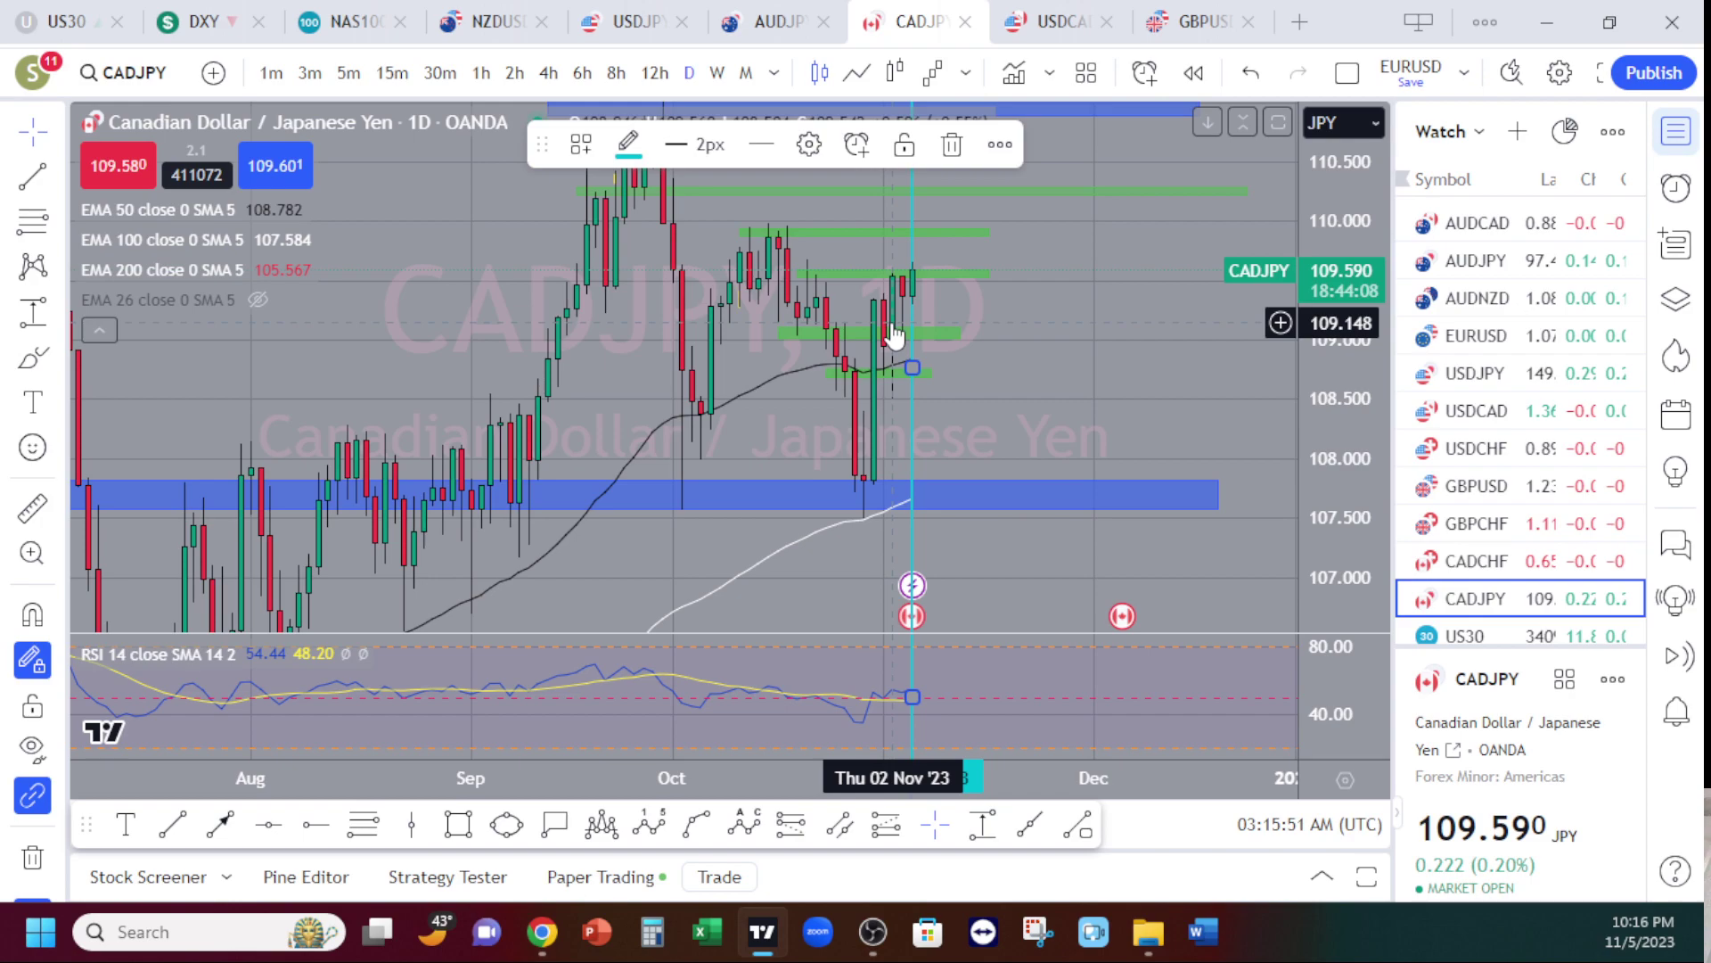
- Switch CADJPY to 4-hour, set the cyan line at Sun 05 Nov, and show the upper blue zone
key(Escape)
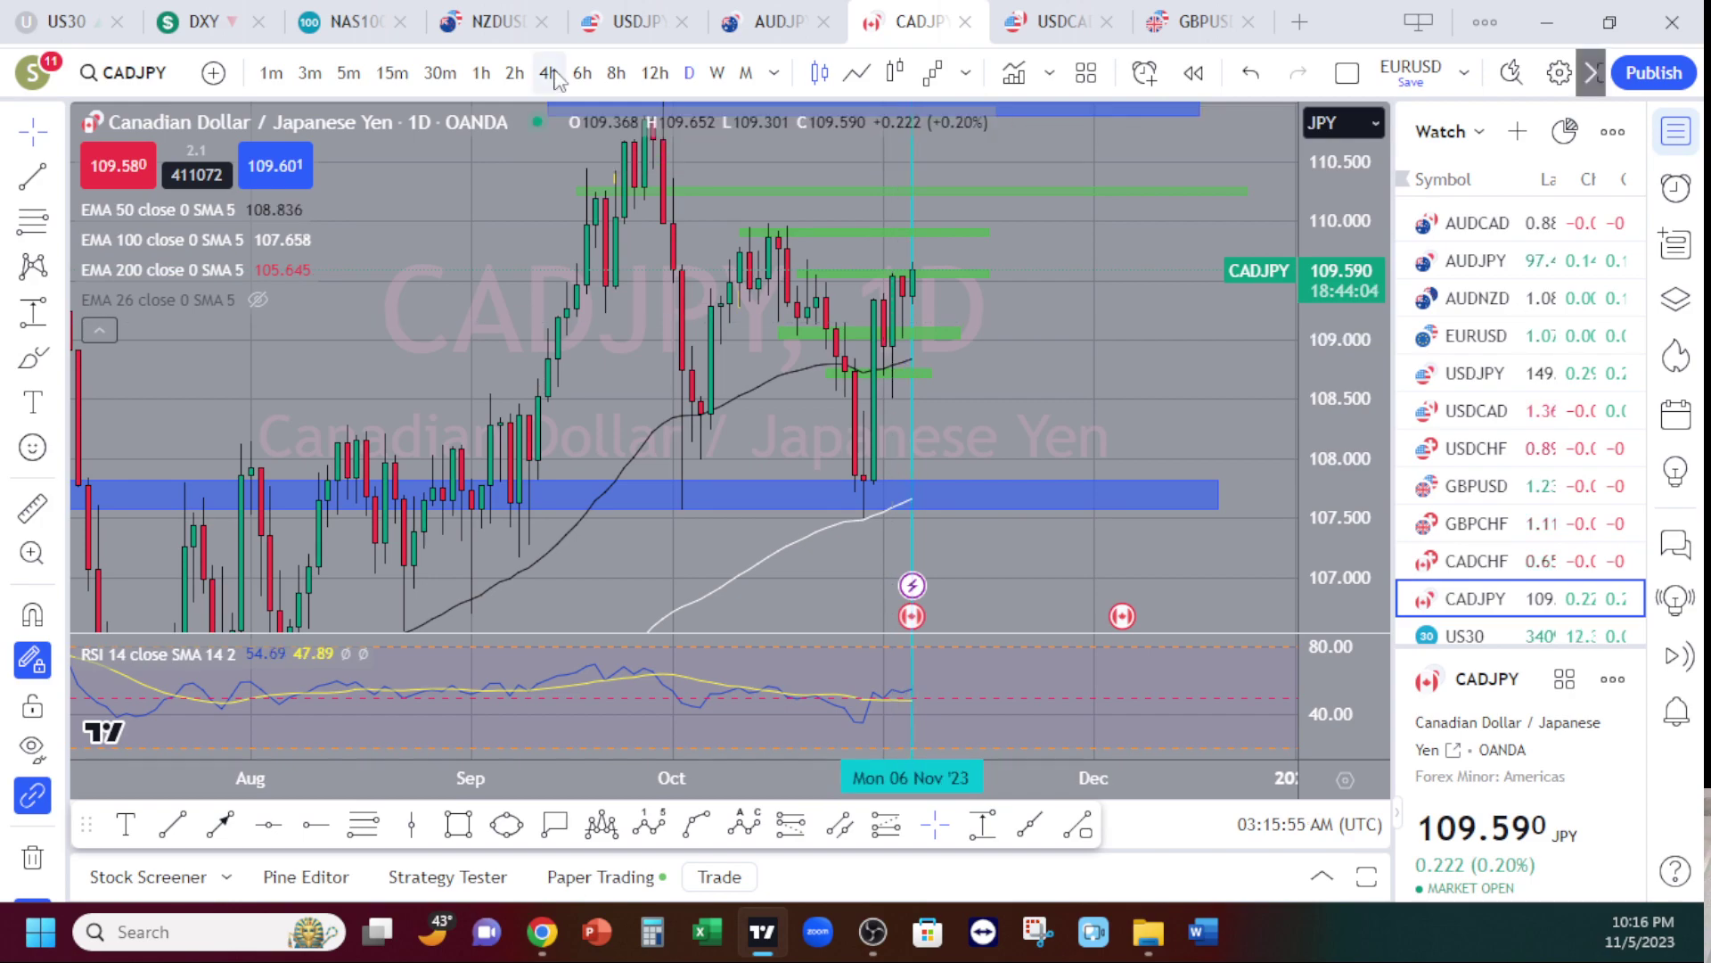
click(548, 73)
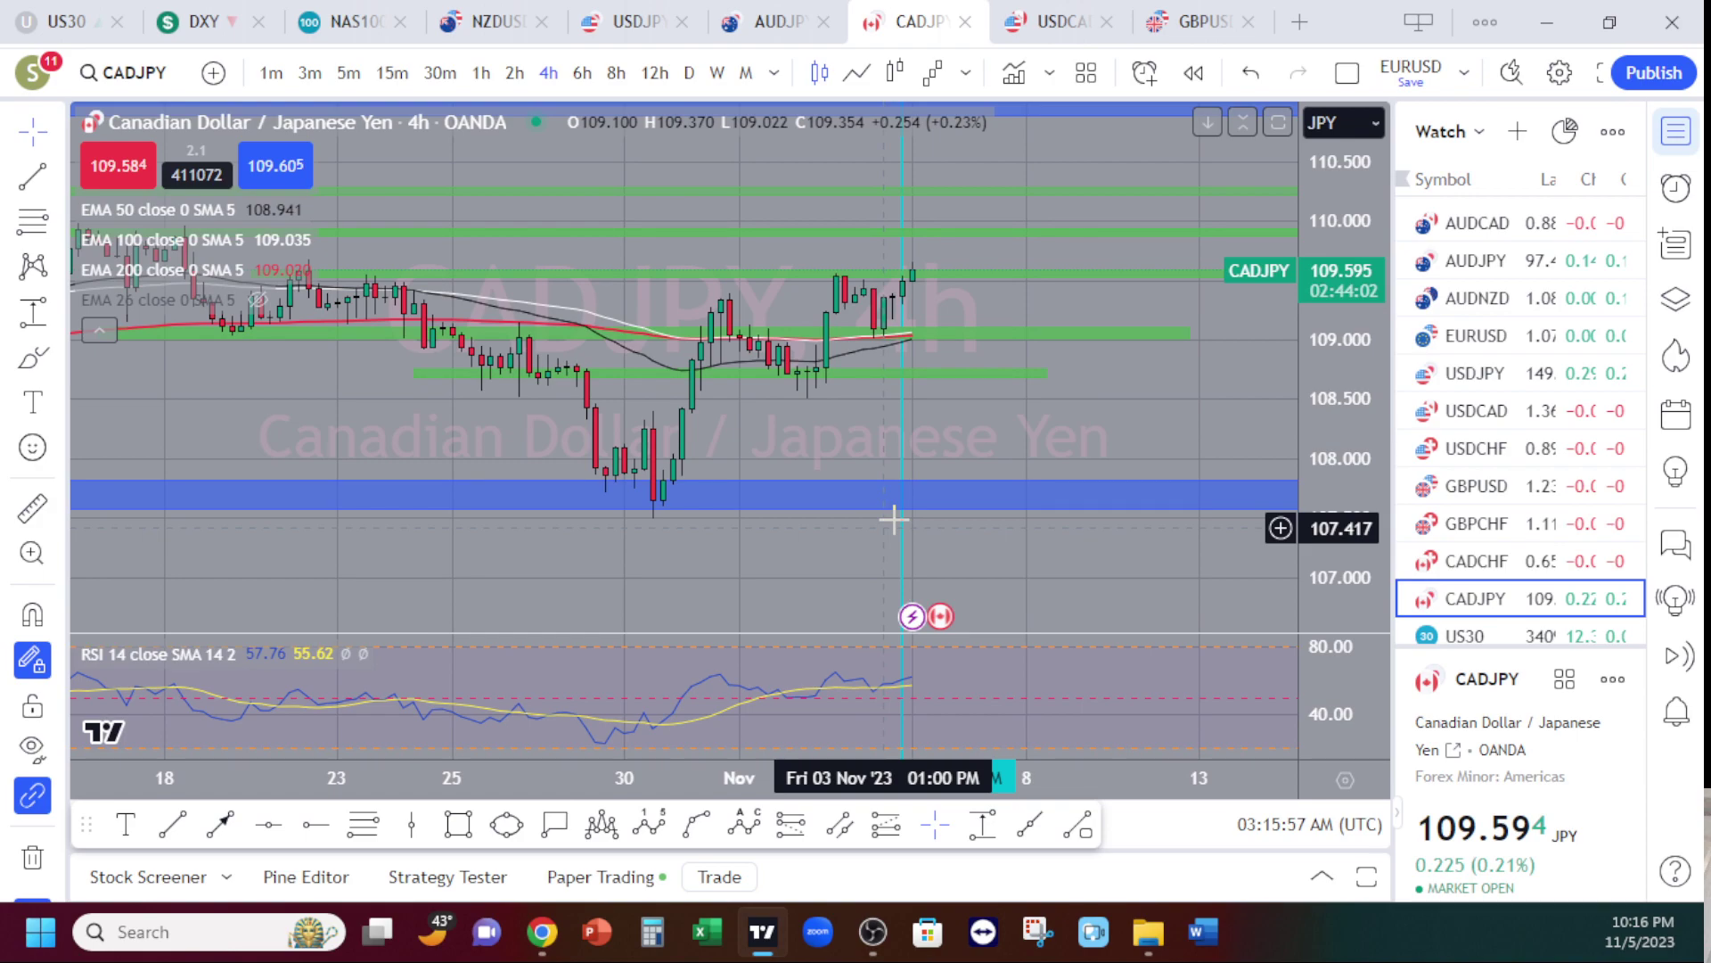
drag(899, 519, 888, 512)
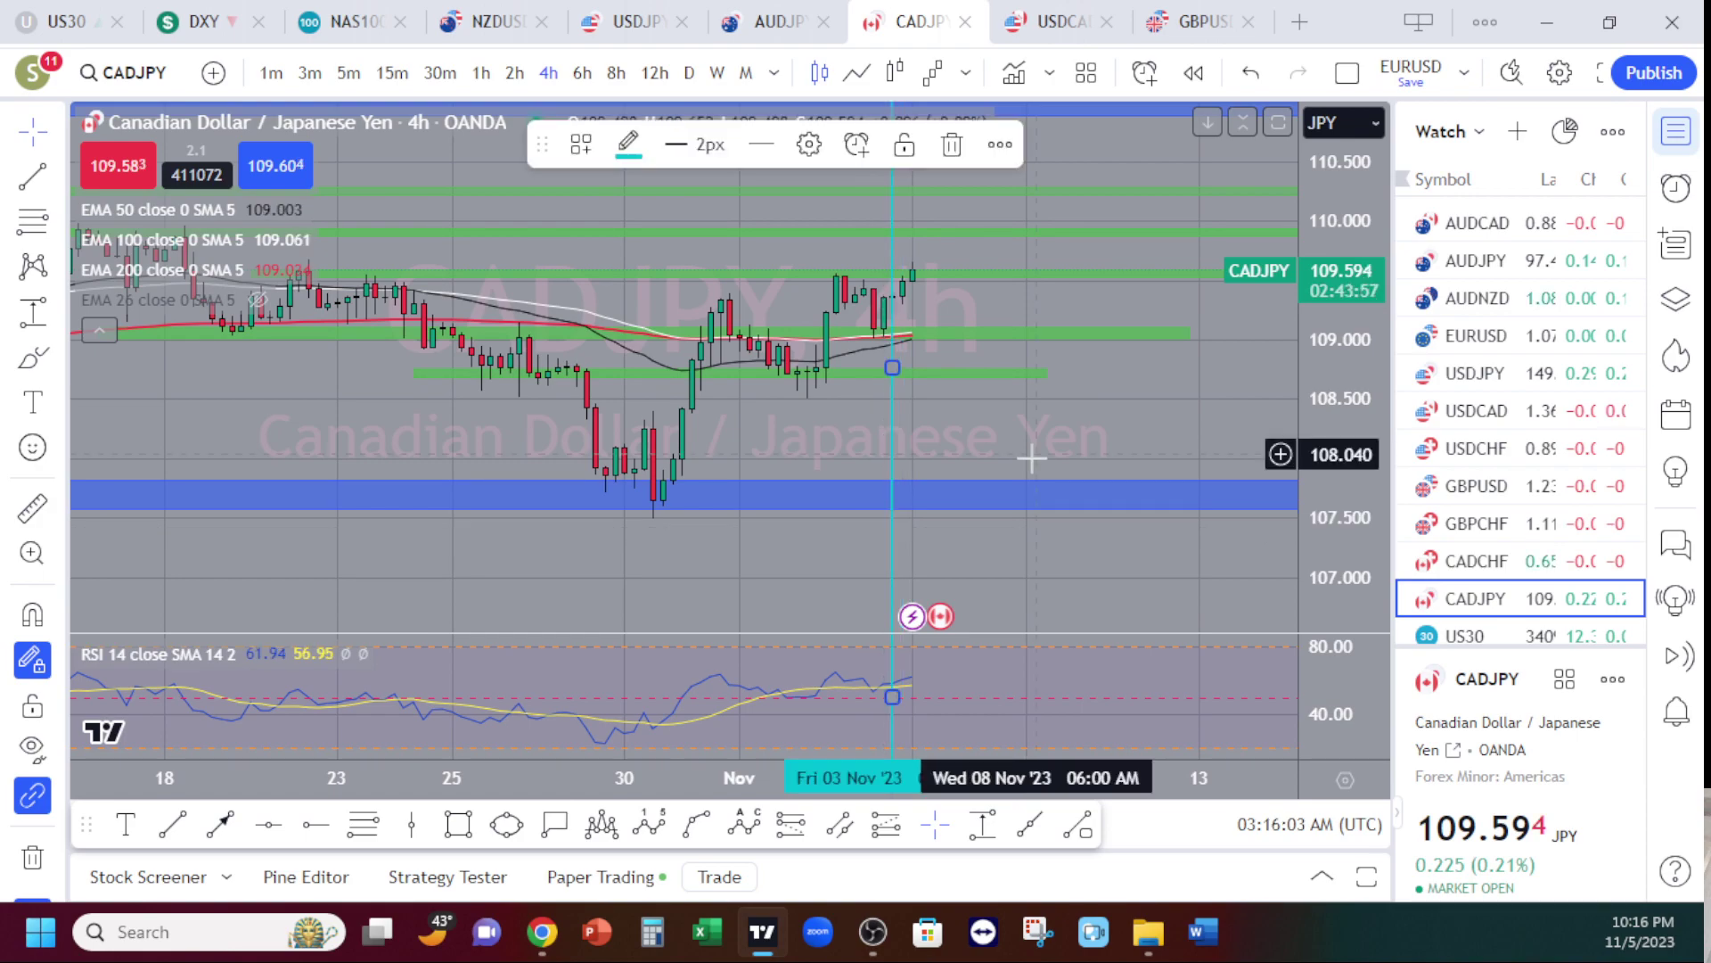
drag(896, 448, 906, 450)
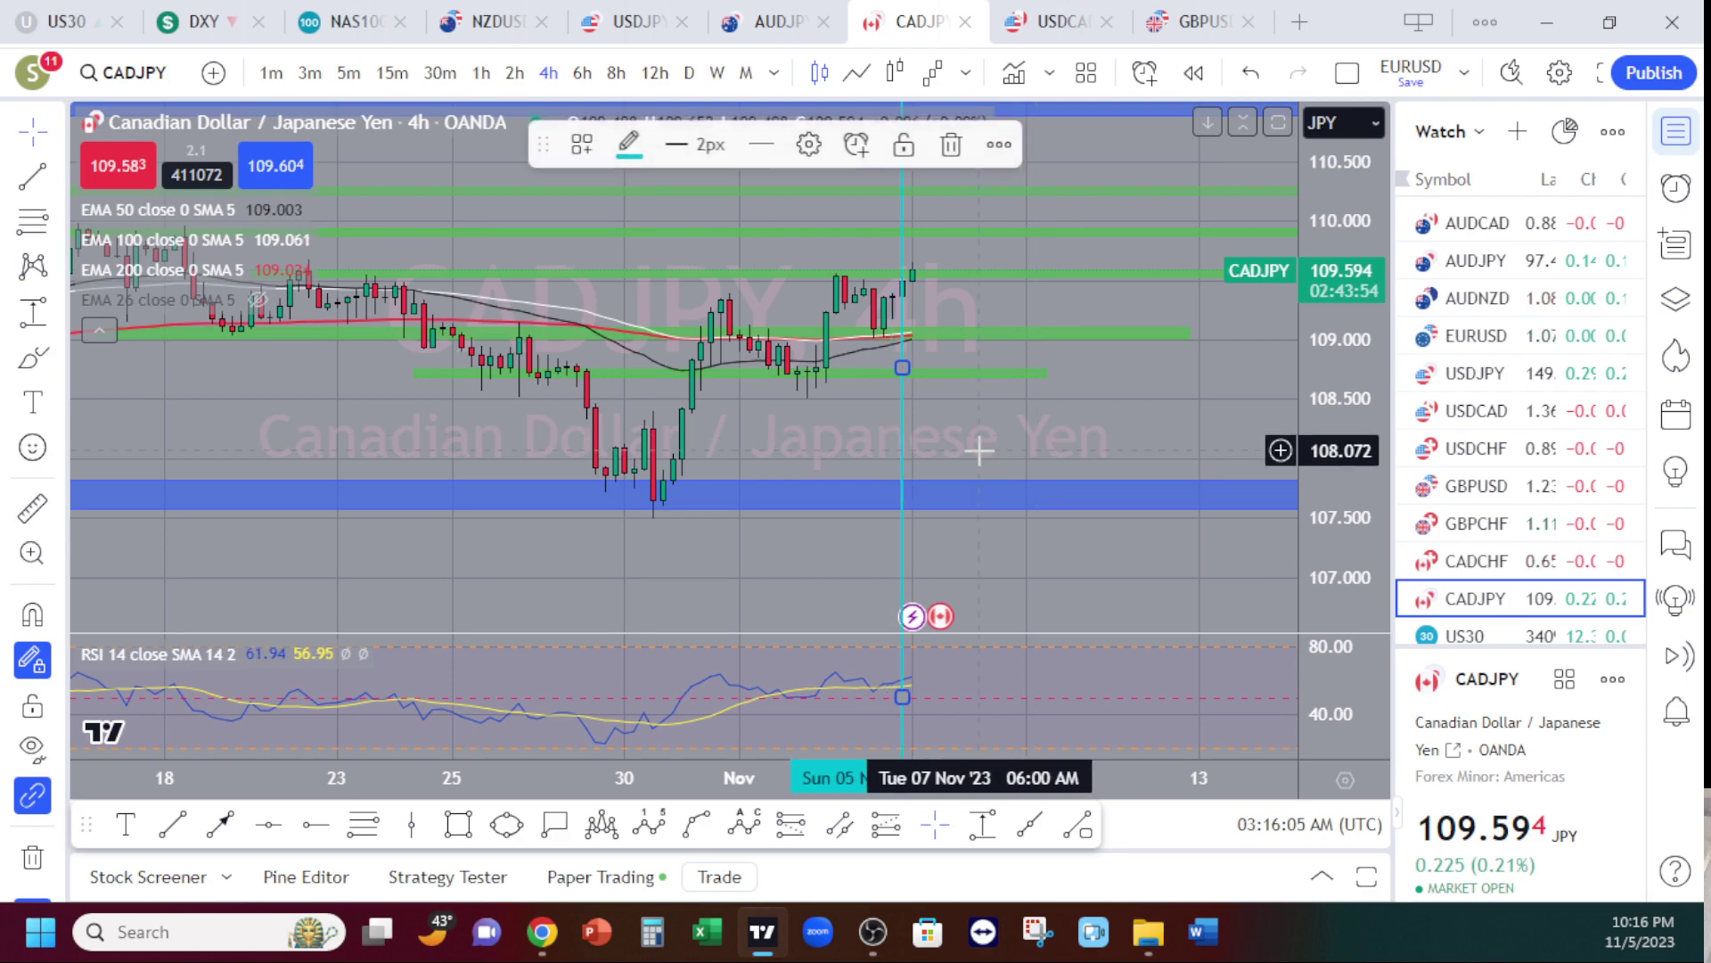
drag(978, 450, 882, 491)
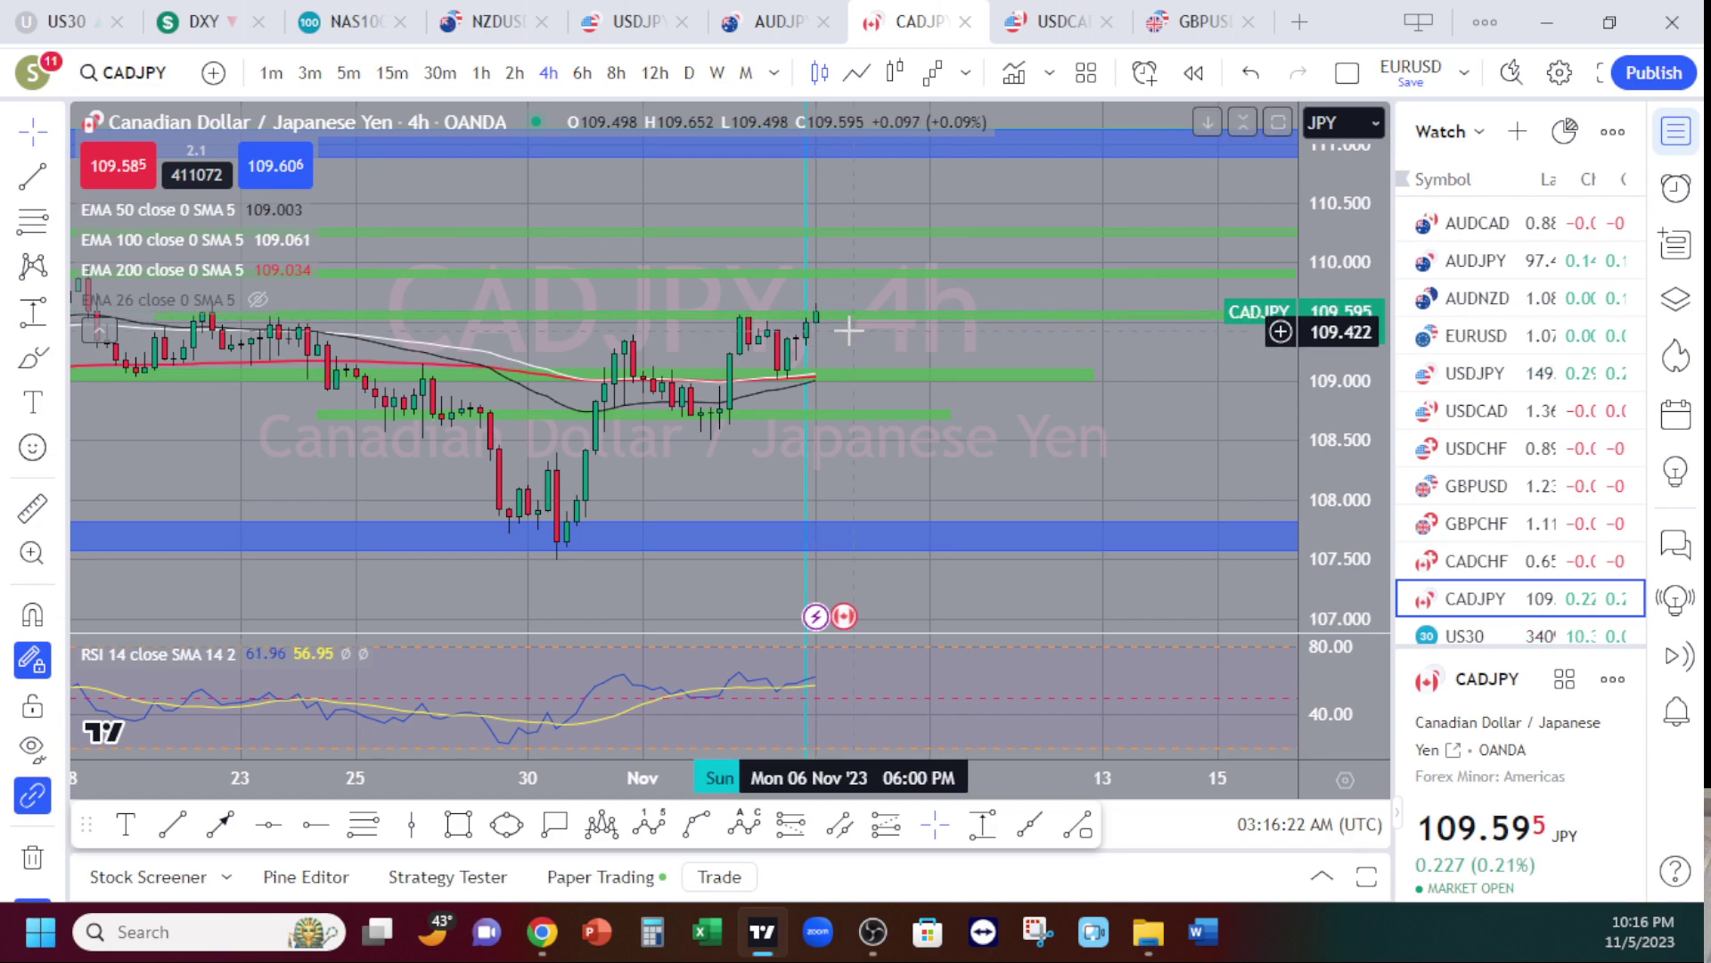
drag(865, 343, 869, 465)
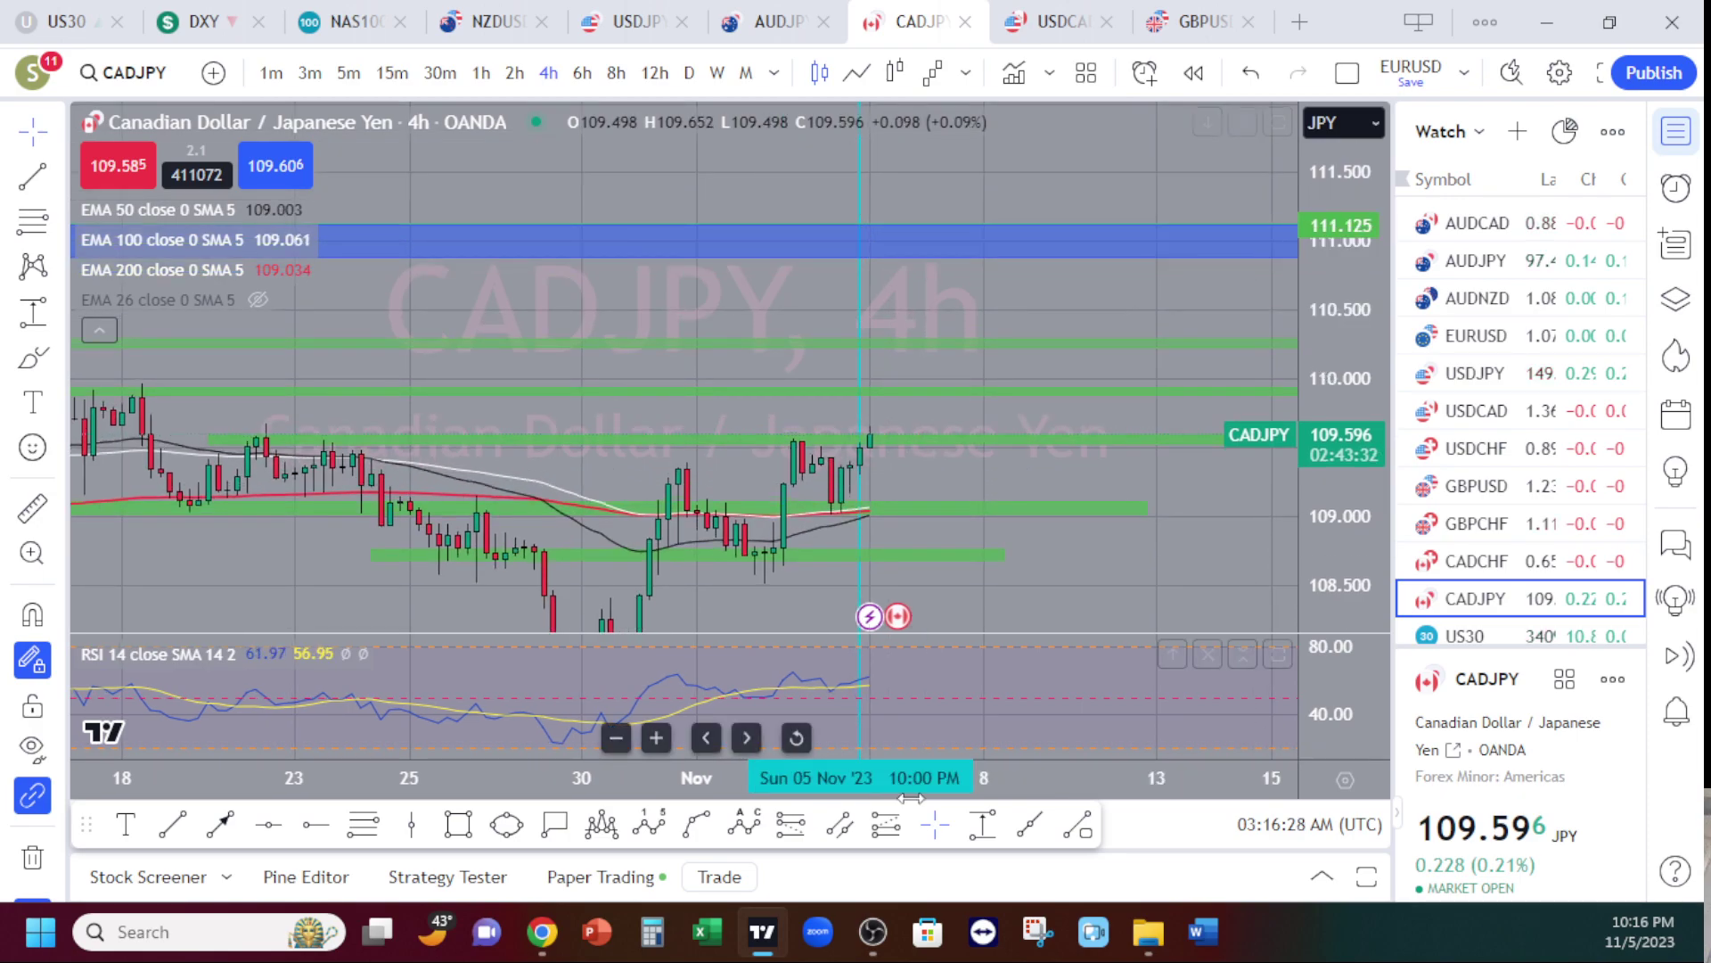
- Measure a price range from about 109.6 down to the 107.79 support zone (−1.783, −1.63%)
click(982, 825)
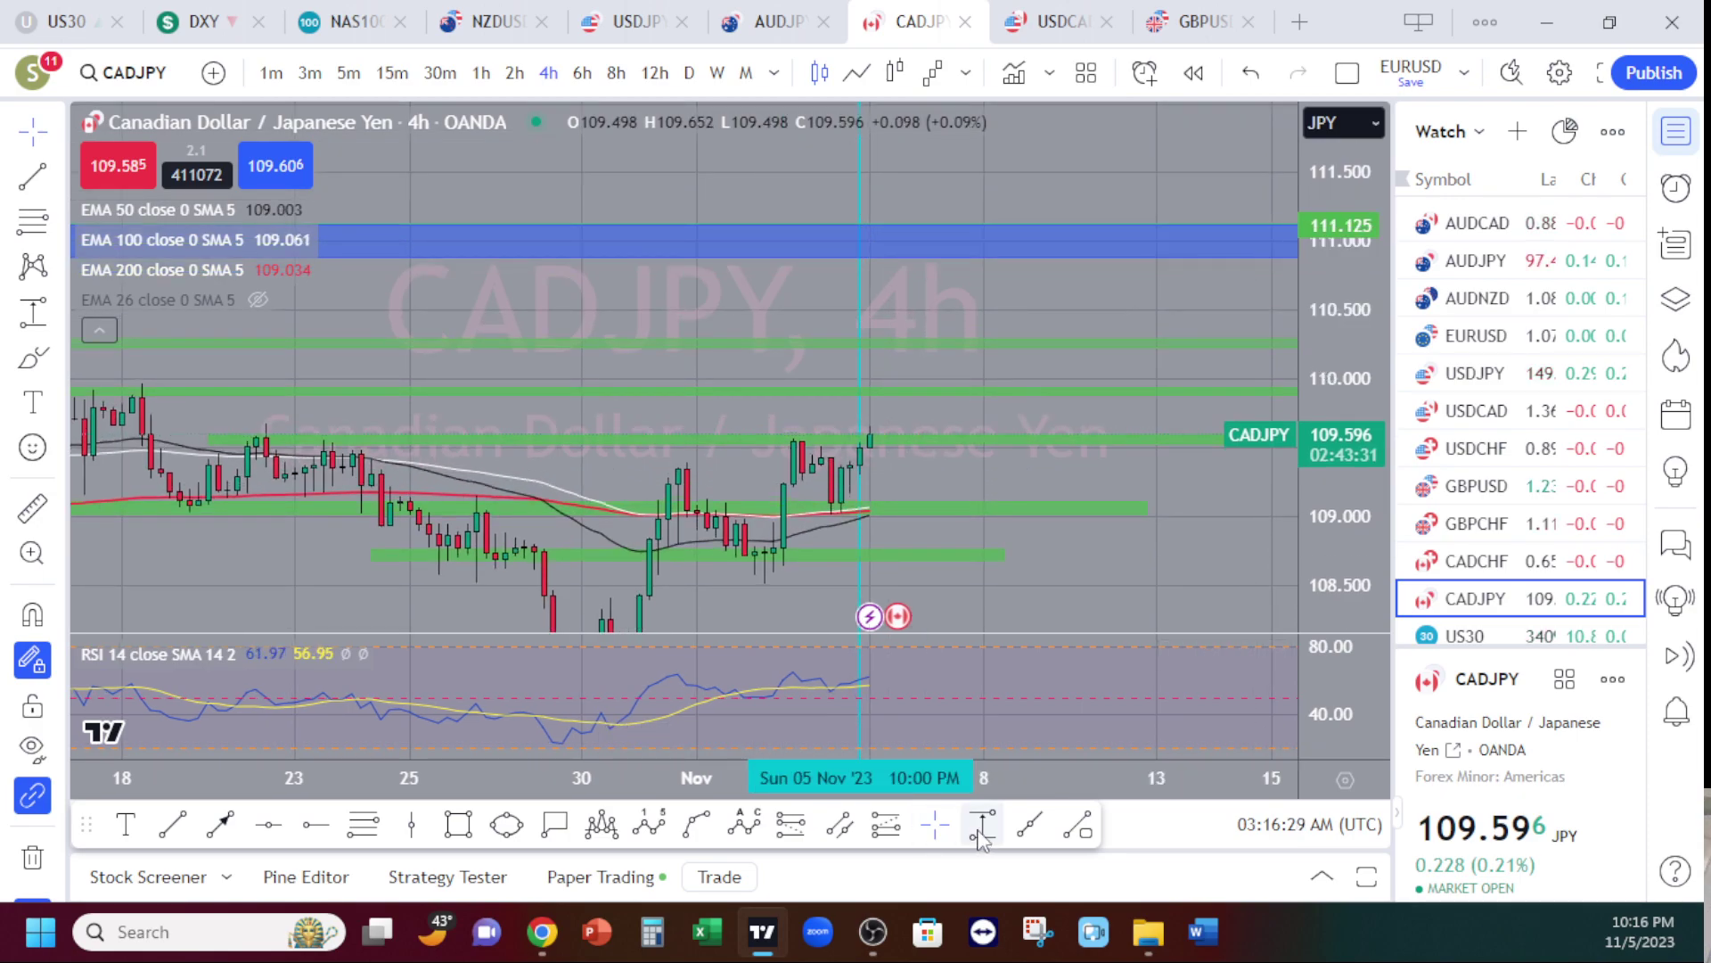
click(946, 438)
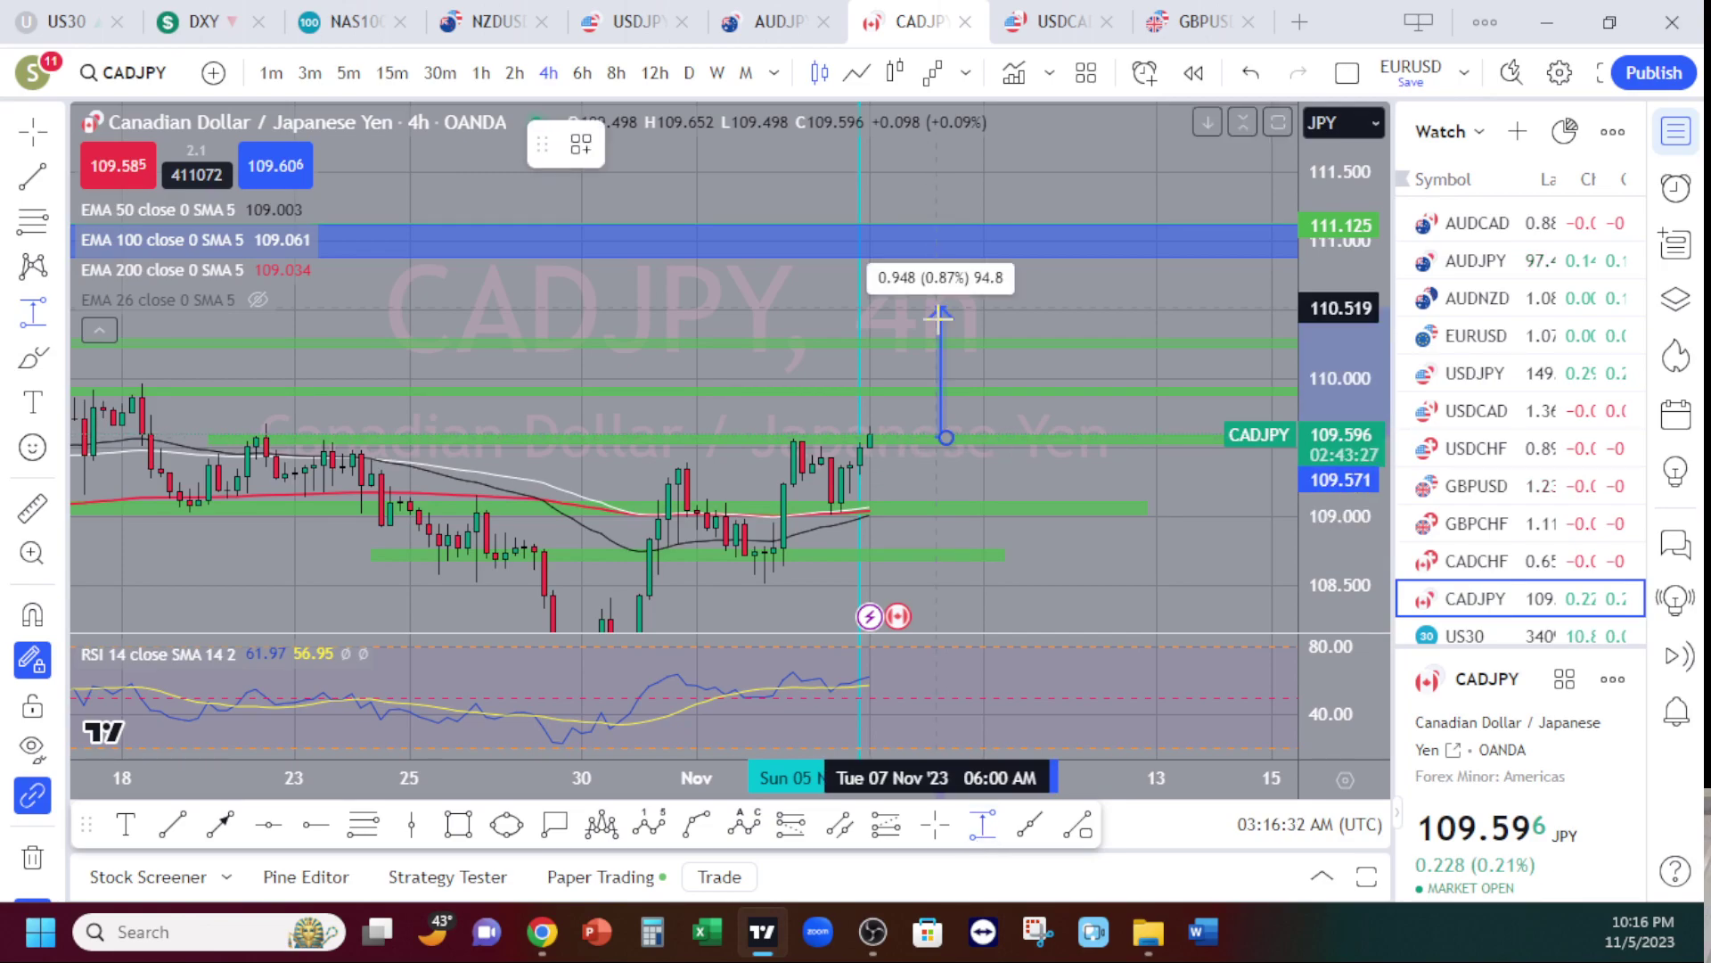
click(955, 247)
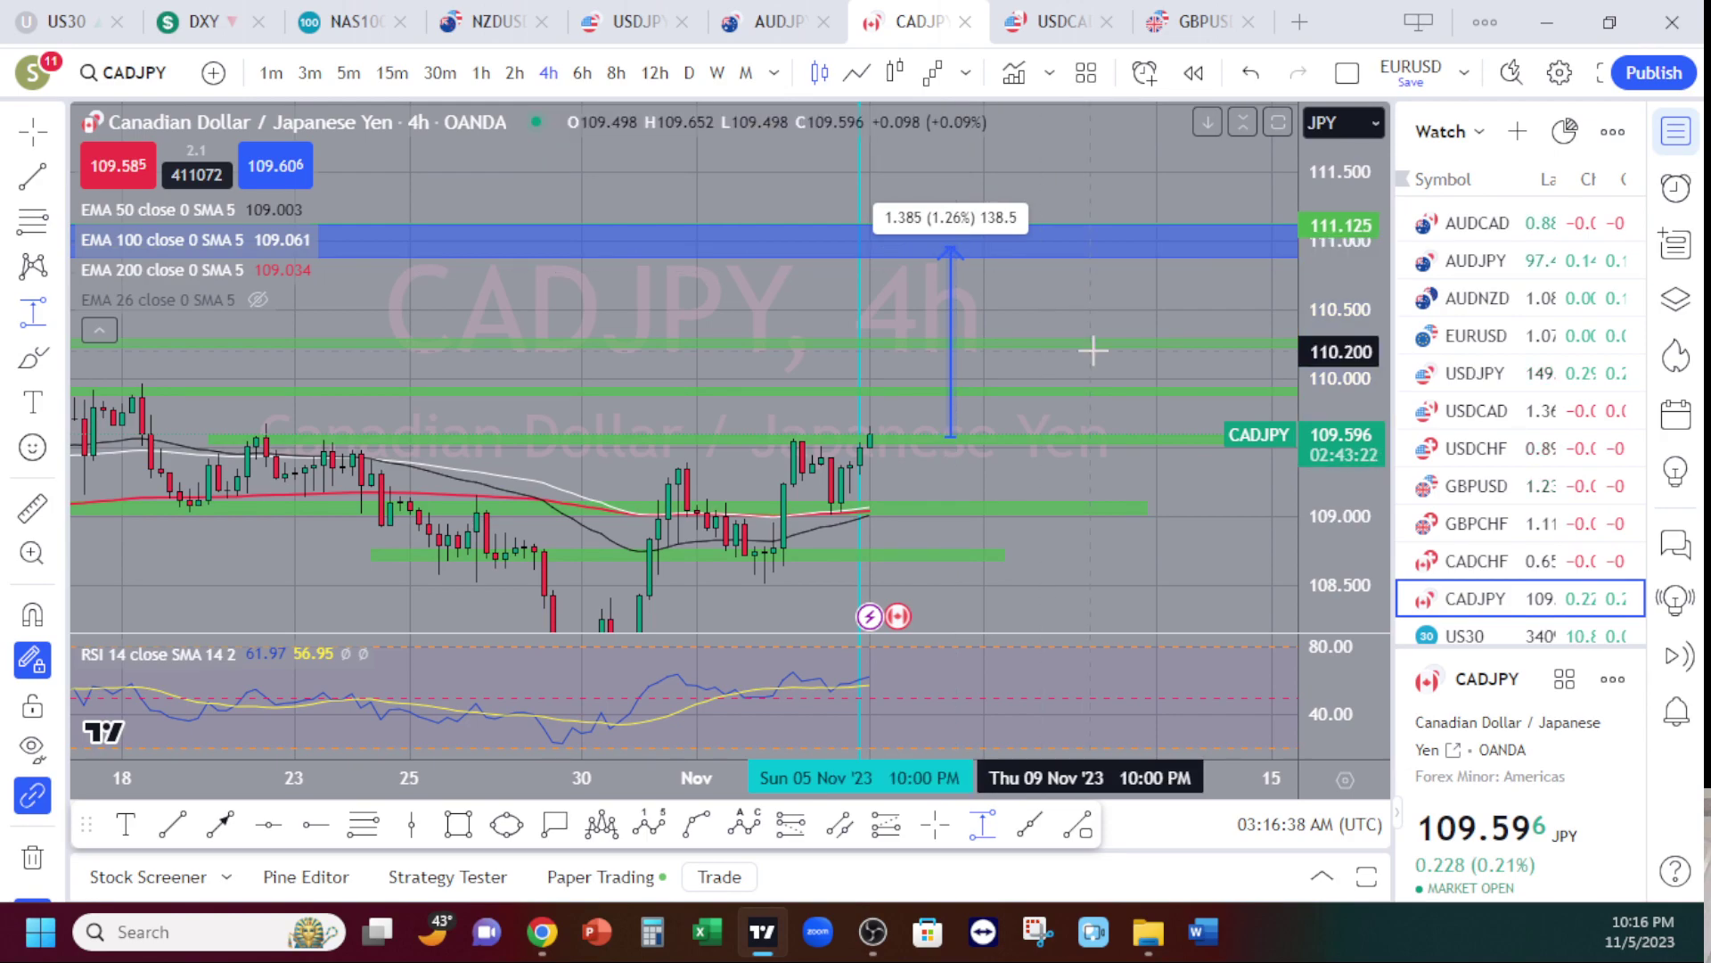
drag(1328, 378, 1327, 405)
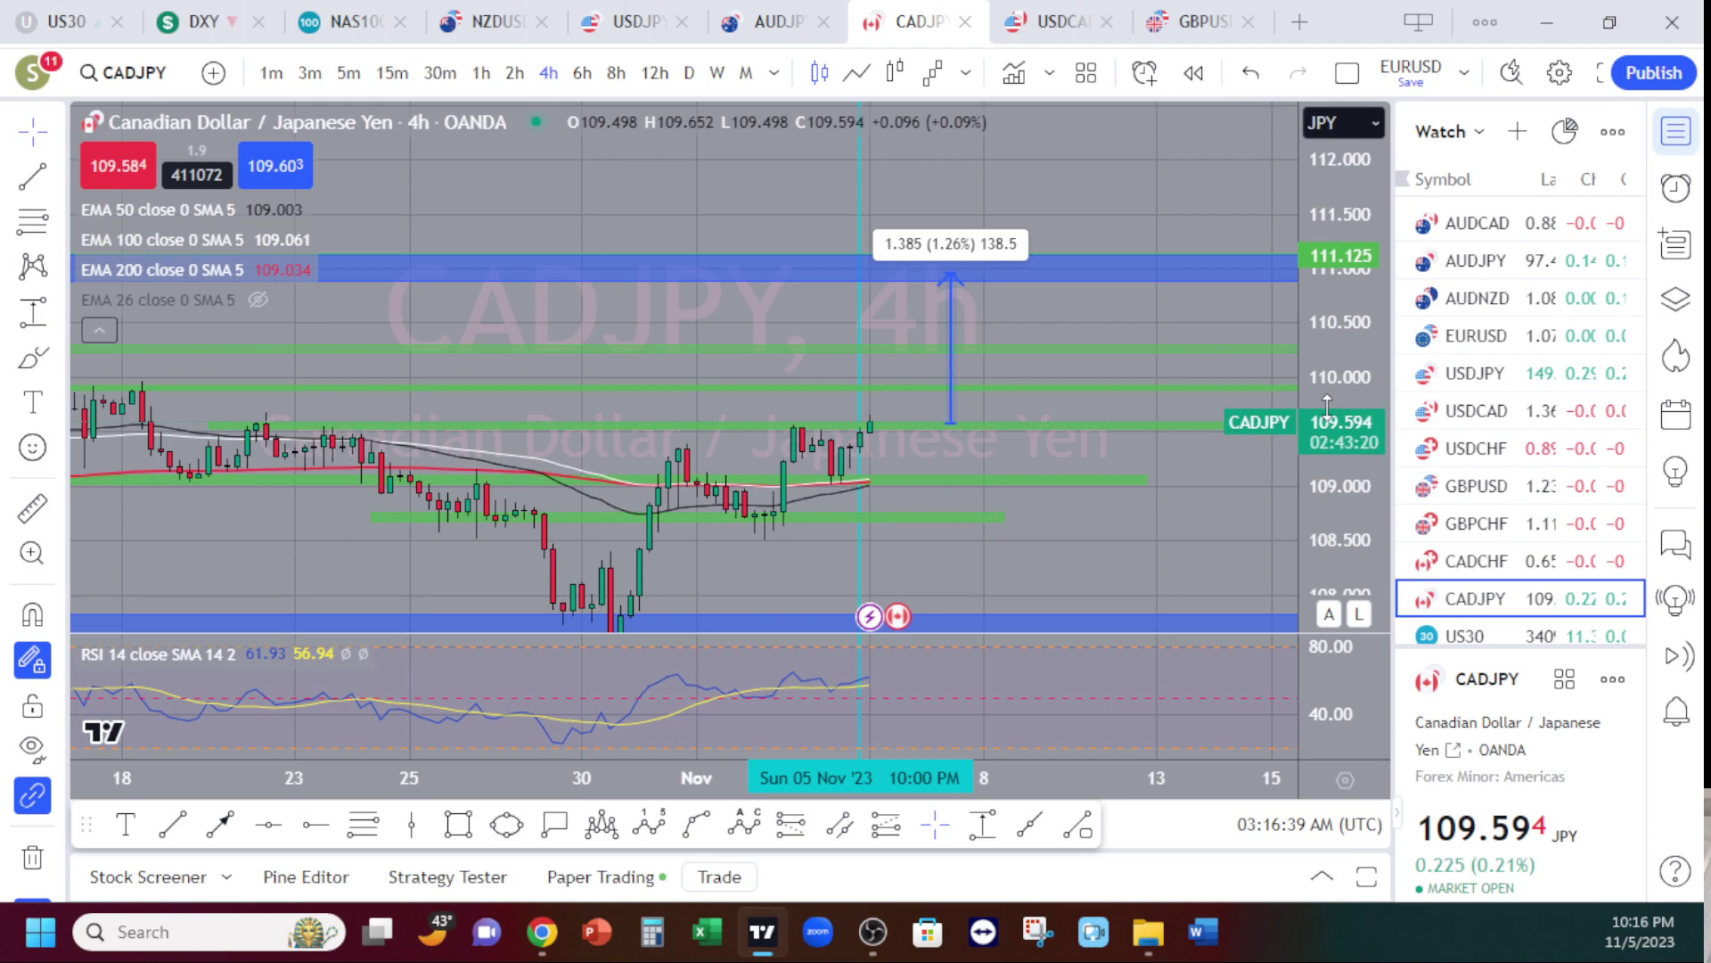
drag(1146, 458, 1114, 358)
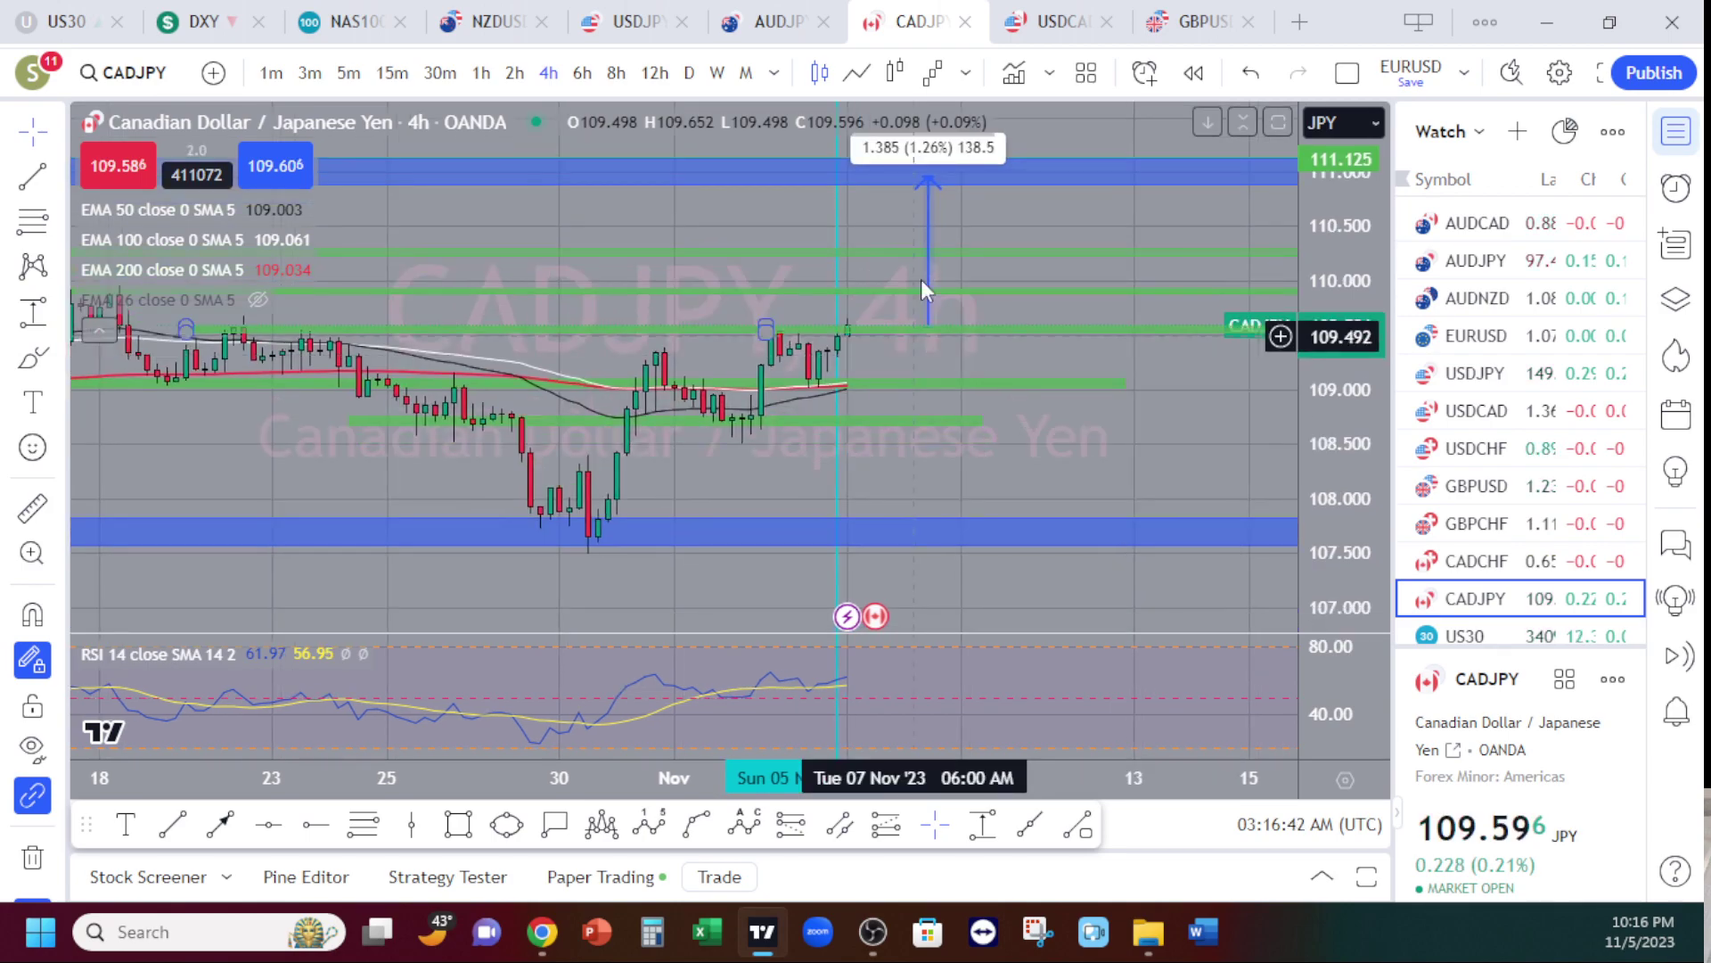
mouse_move(930, 177)
mouse_down()
mouse_move(918, 351)
mouse_move(940, 524)
mouse_up()
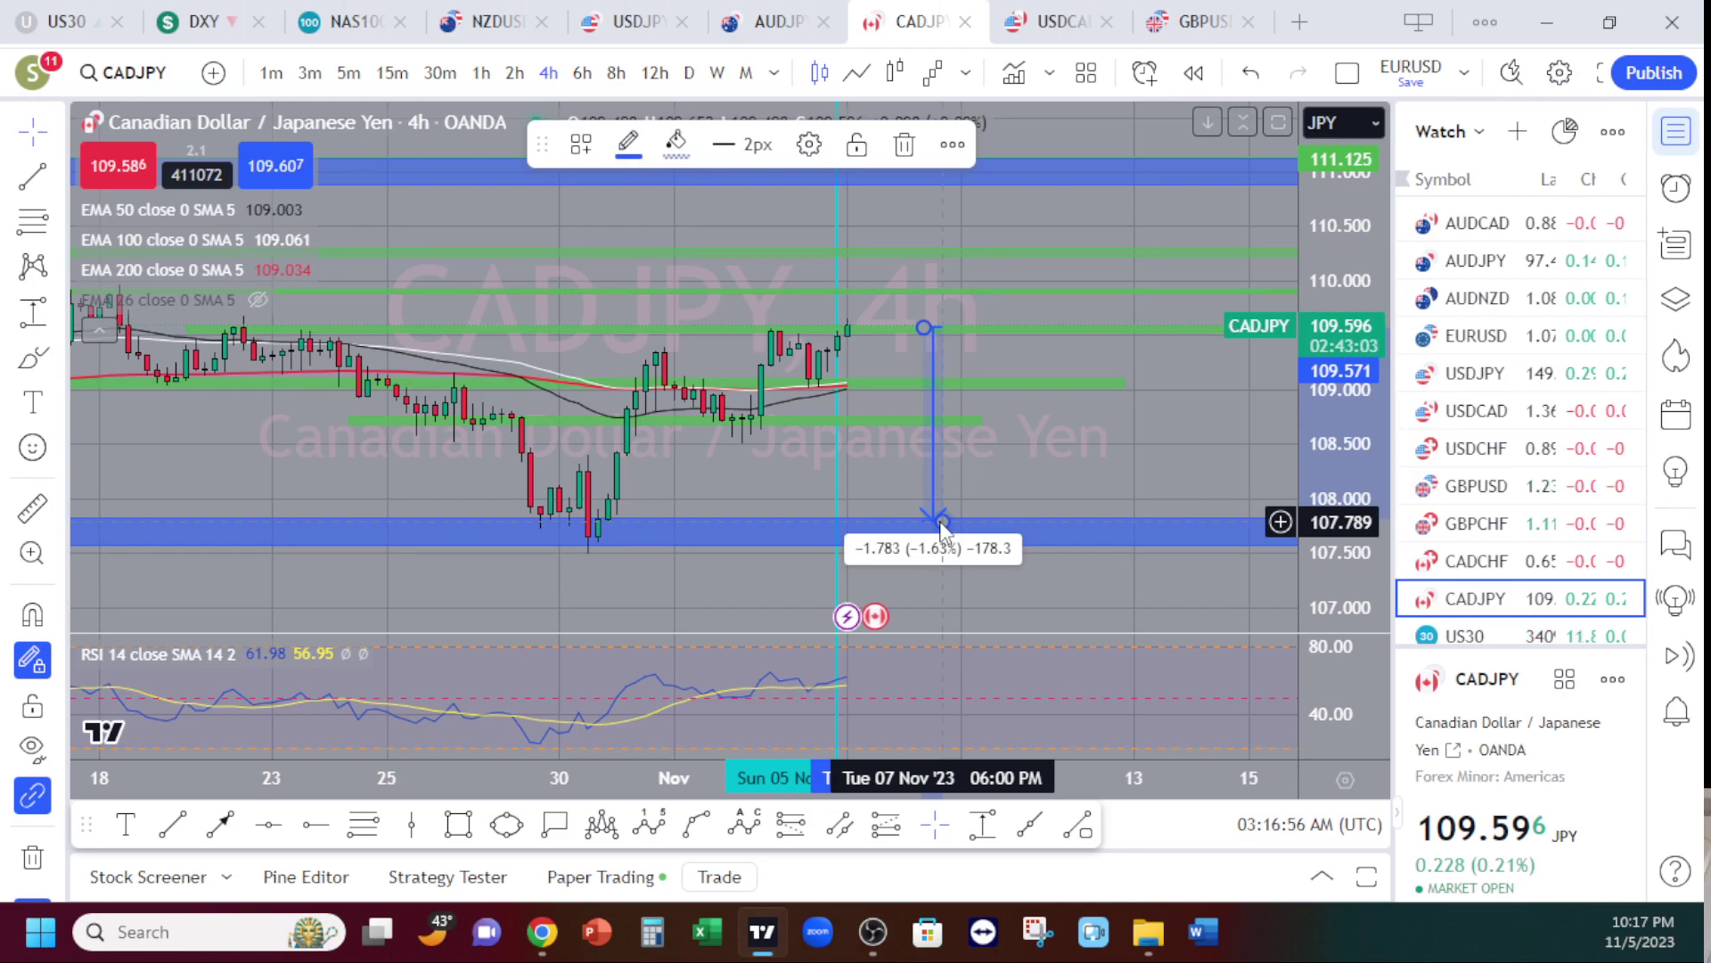
key(Escape)
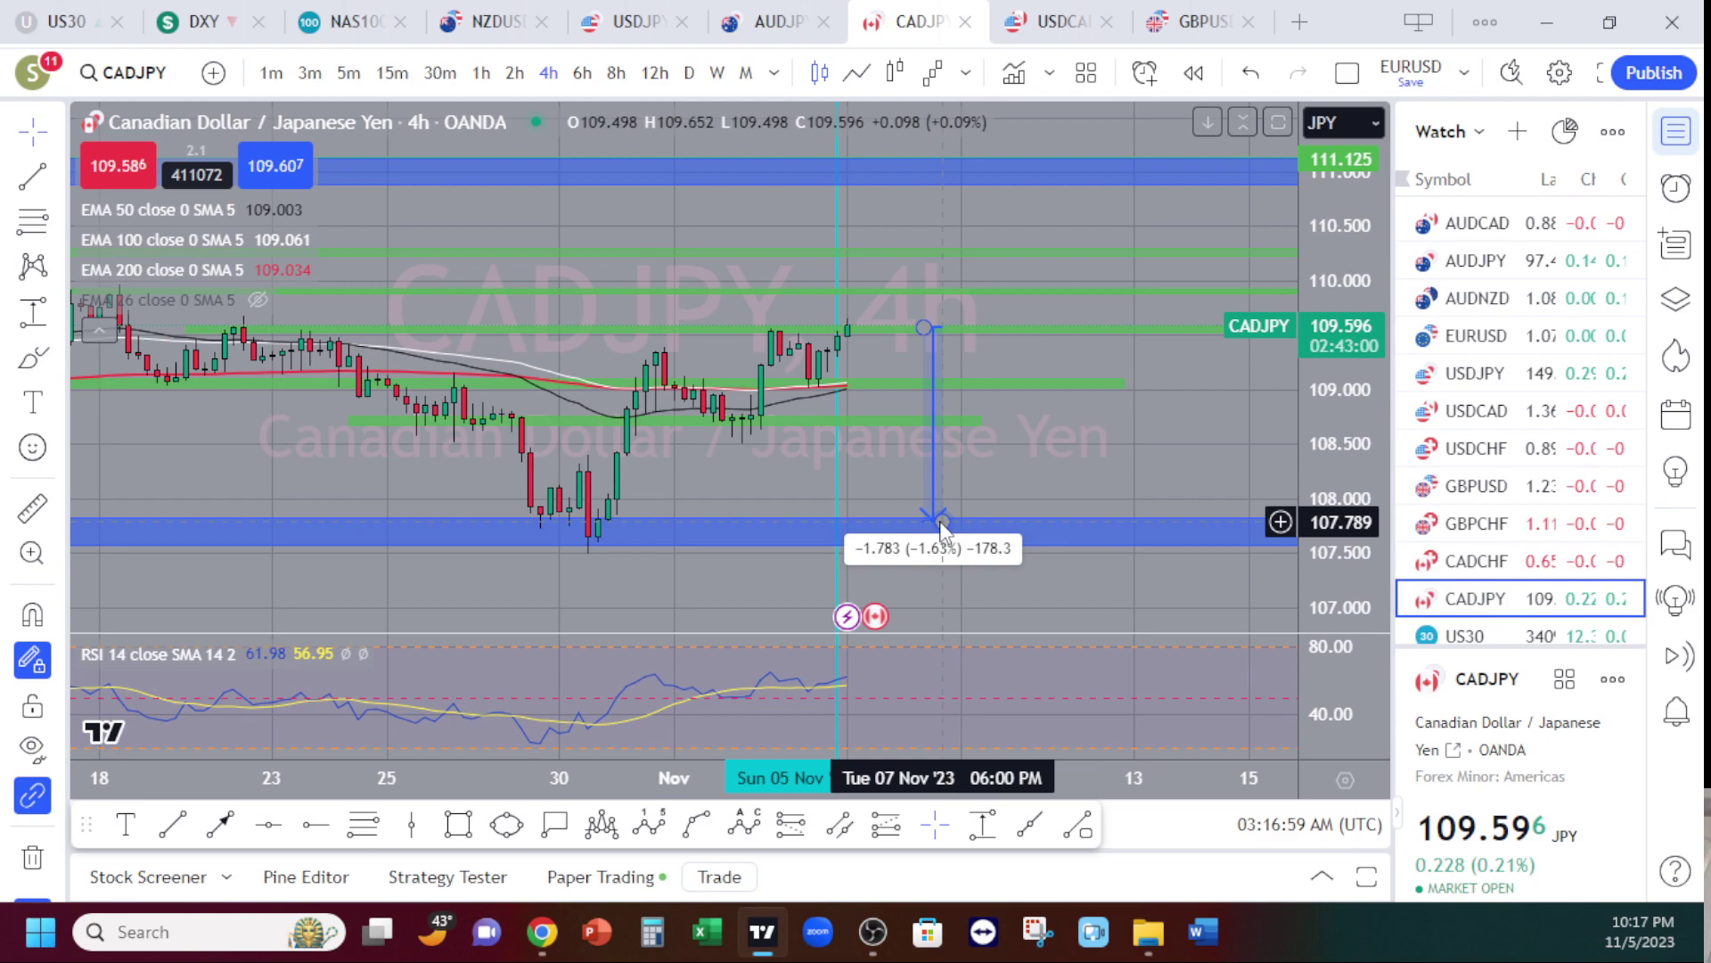
drag(1327, 374, 1327, 291)
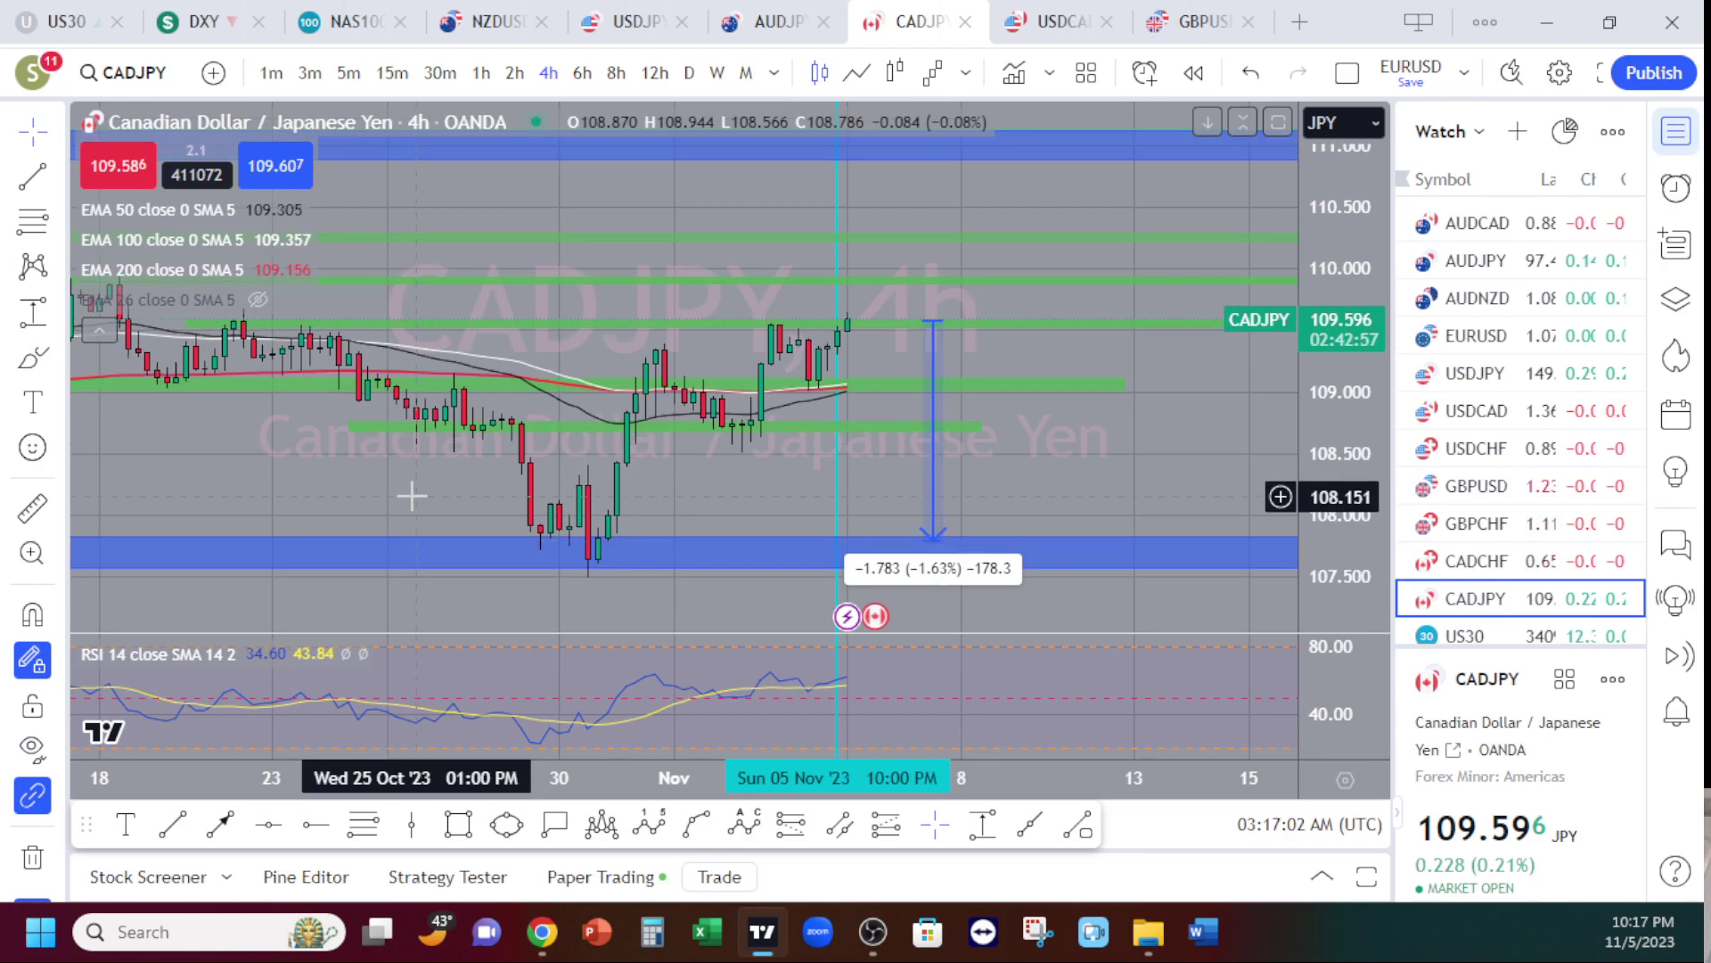
drag(412, 495, 703, 547)
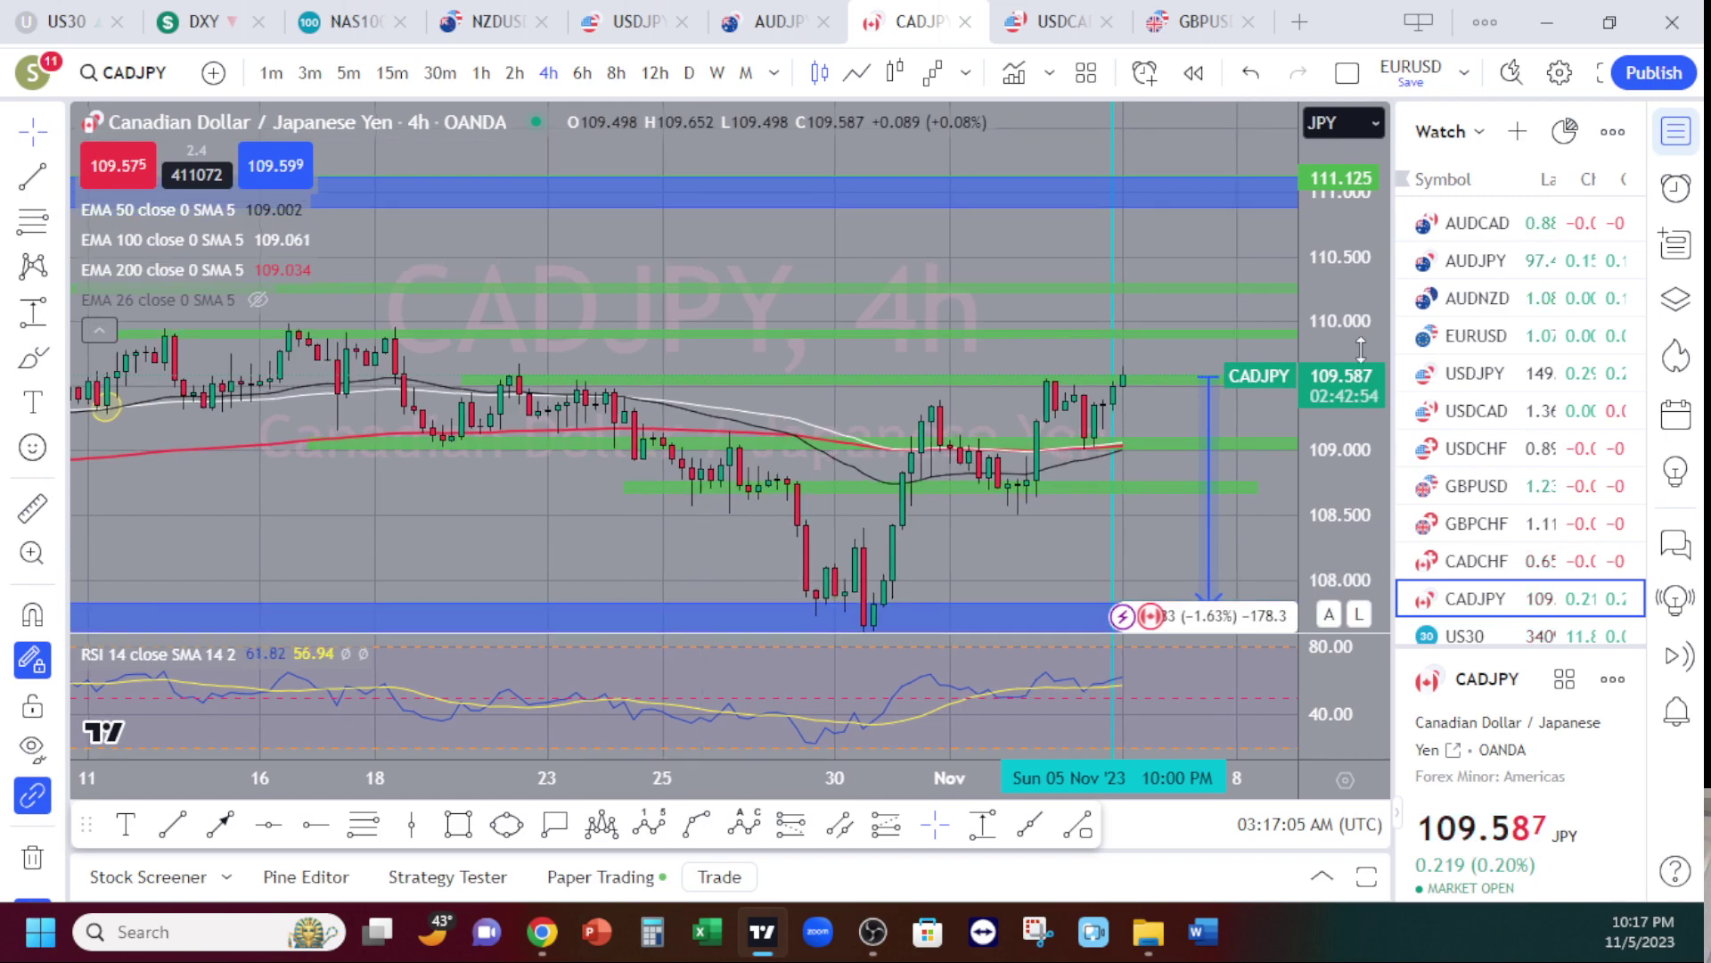
drag(1361, 392, 1361, 349)
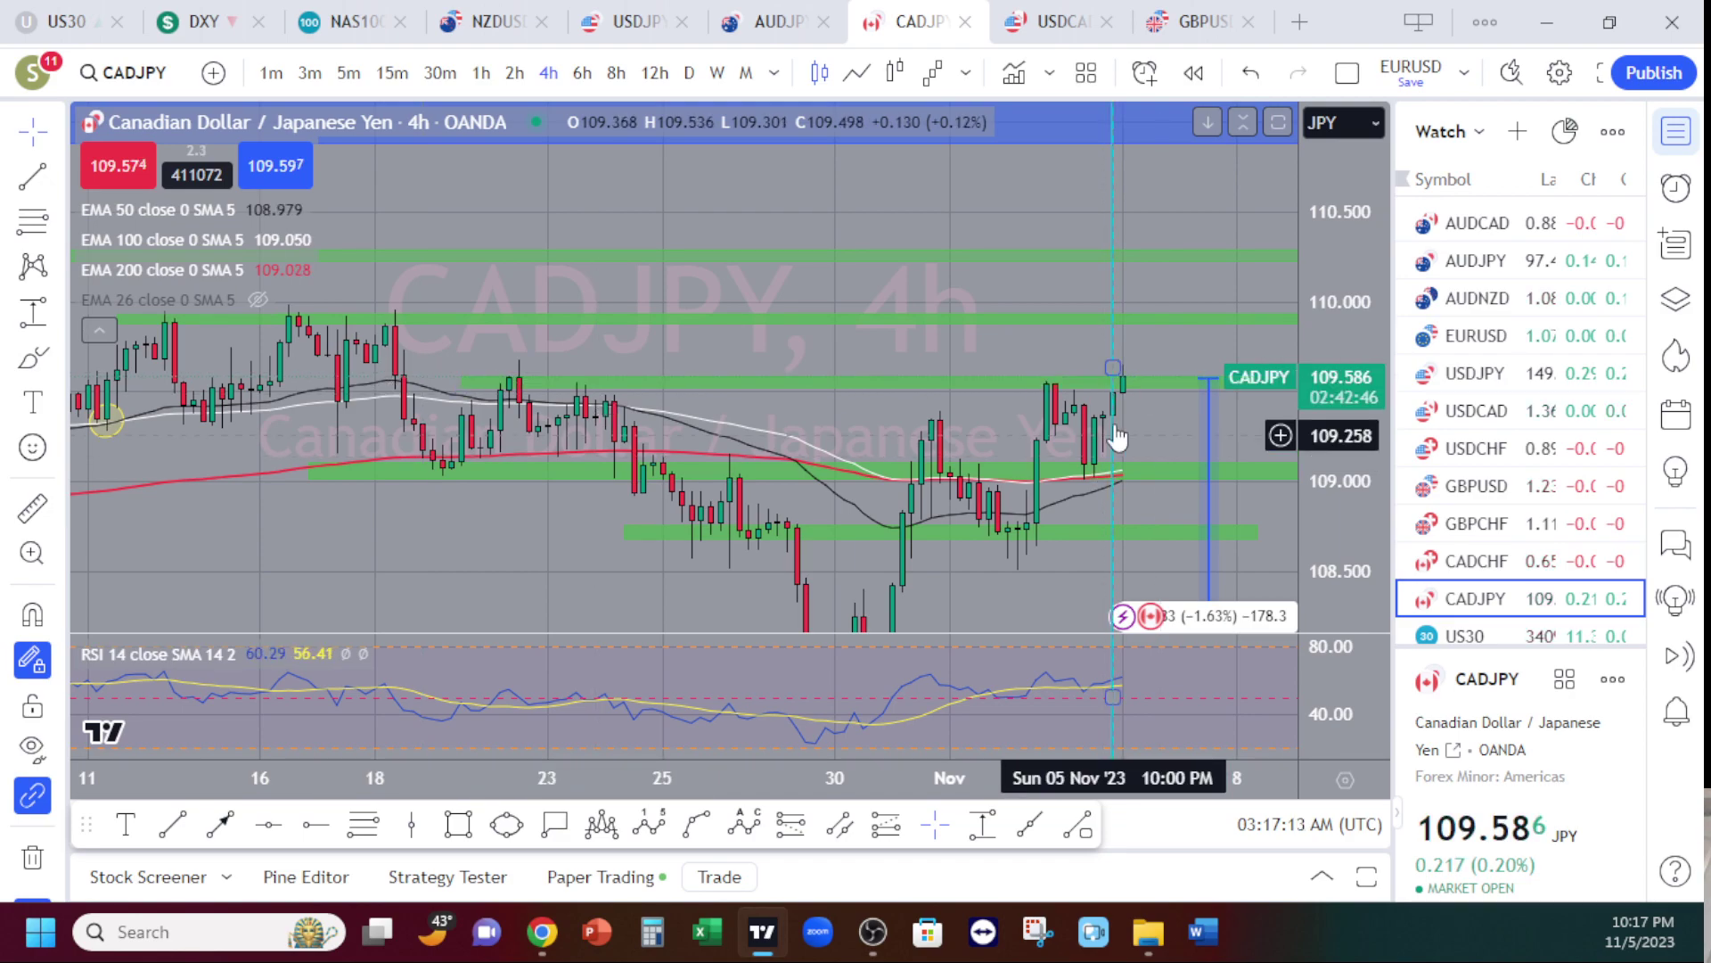
drag(1118, 437, 1020, 347)
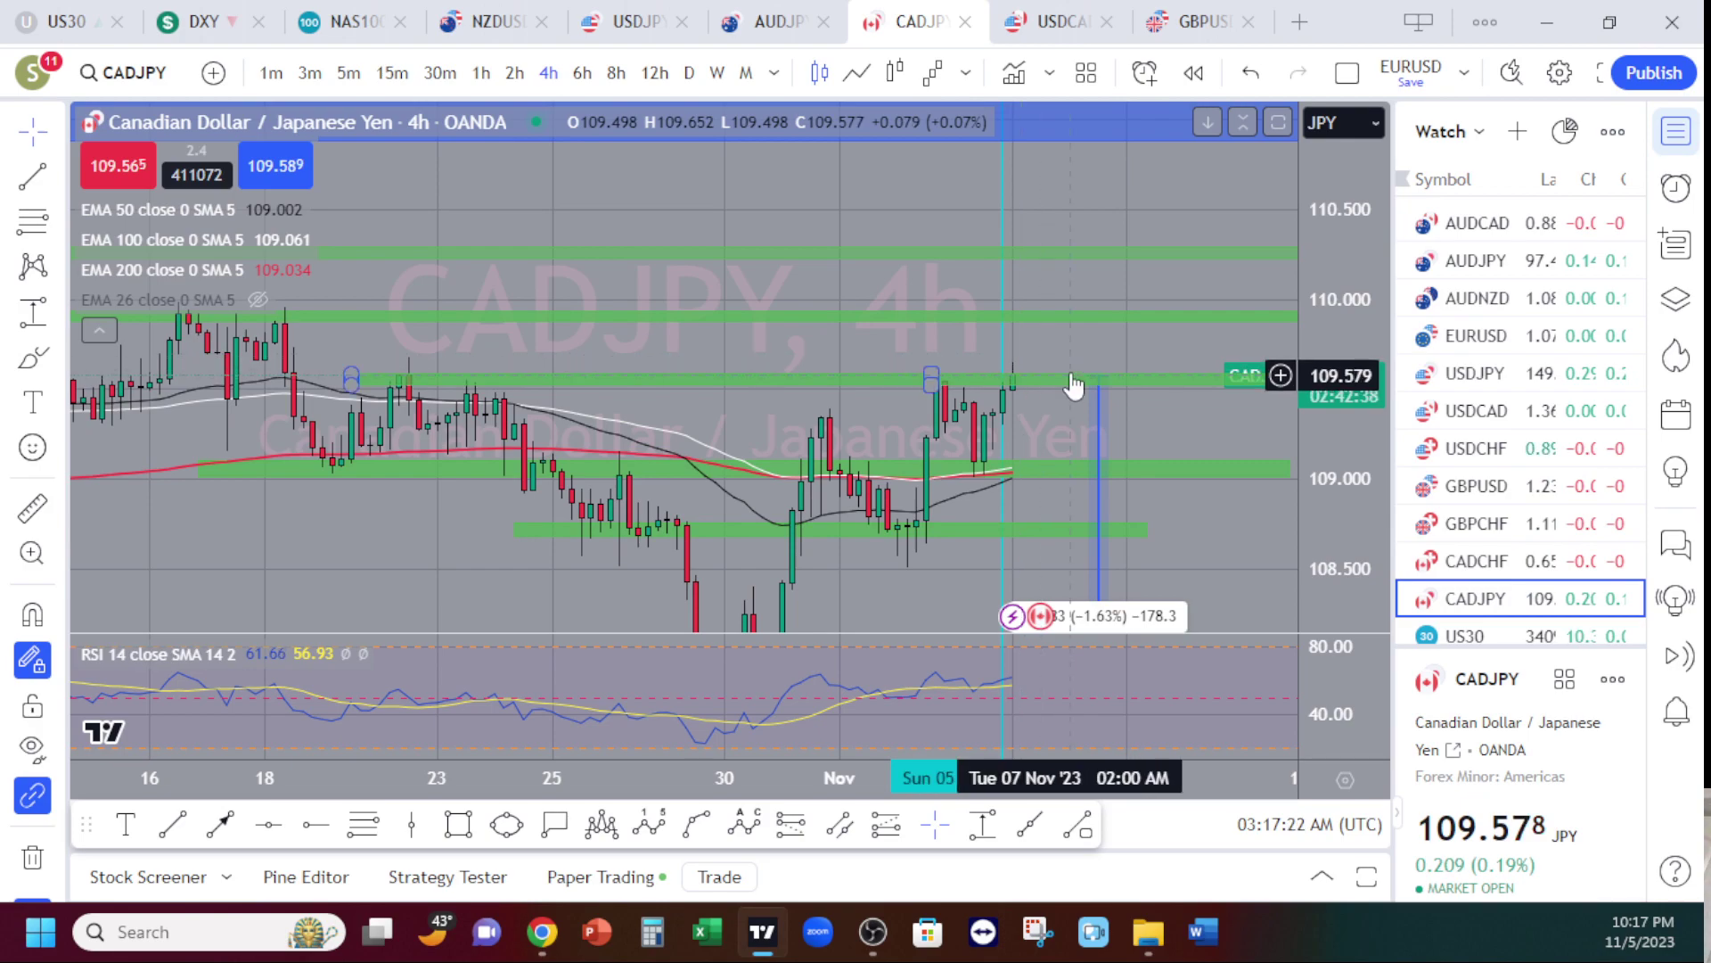
drag(1043, 431, 1046, 356)
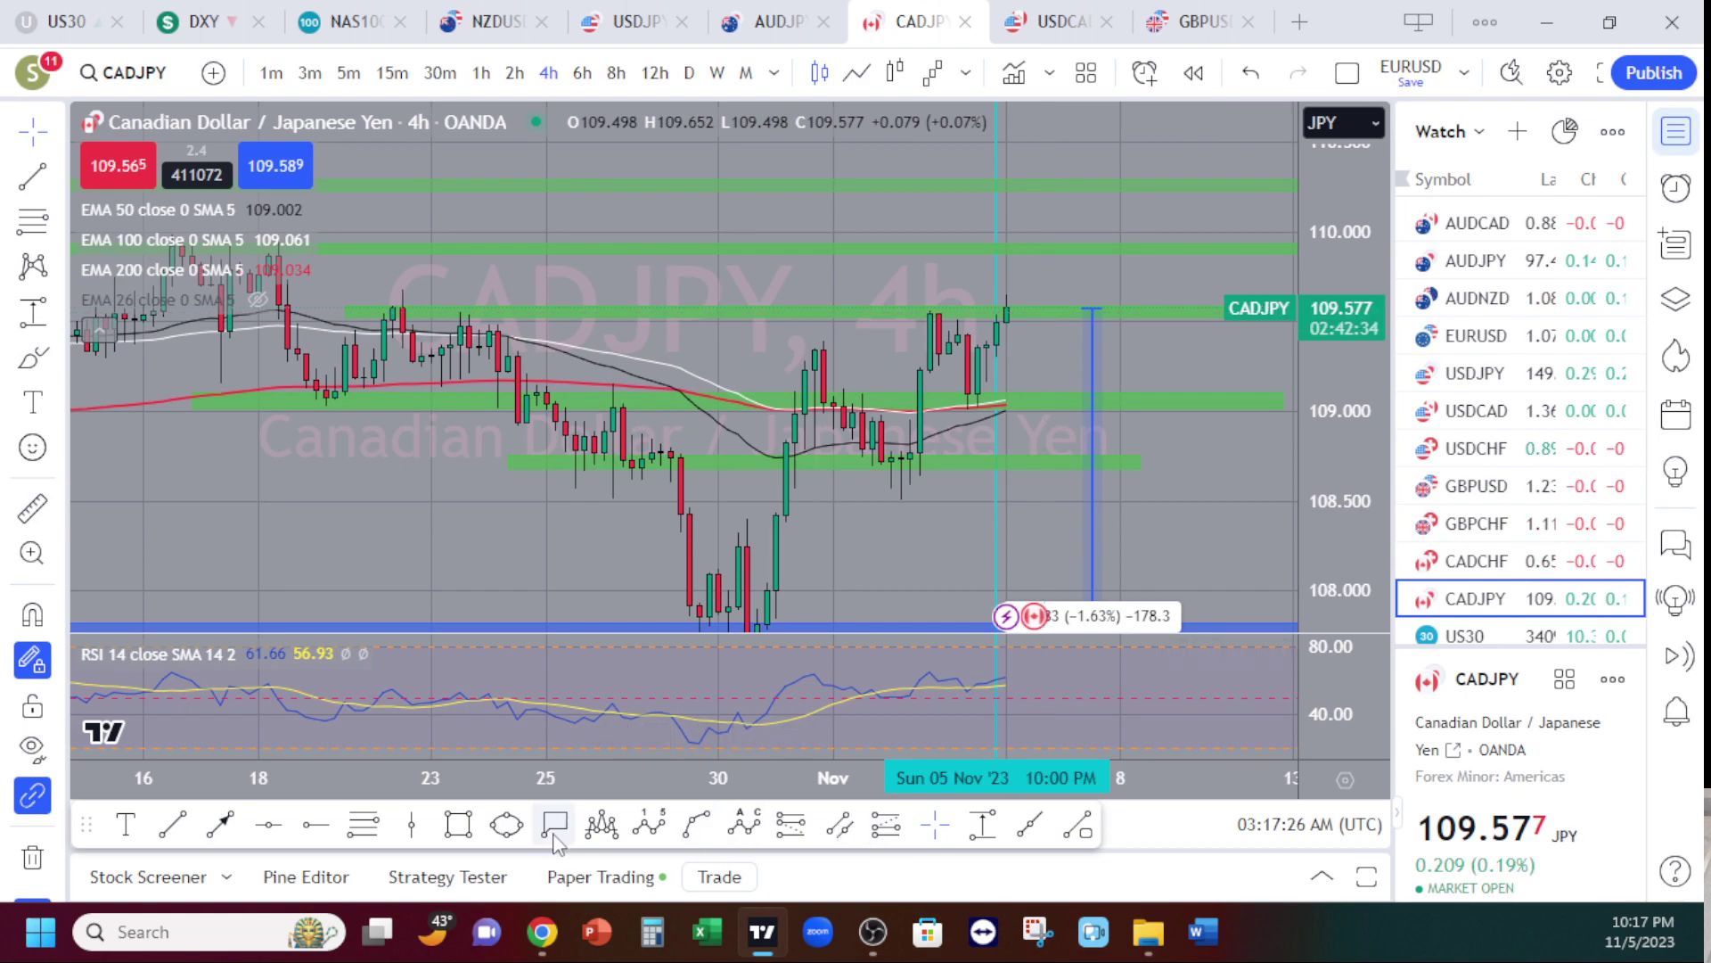
- Draw a small yellow ellipse at the current price beside the latest candle
click(516, 833)
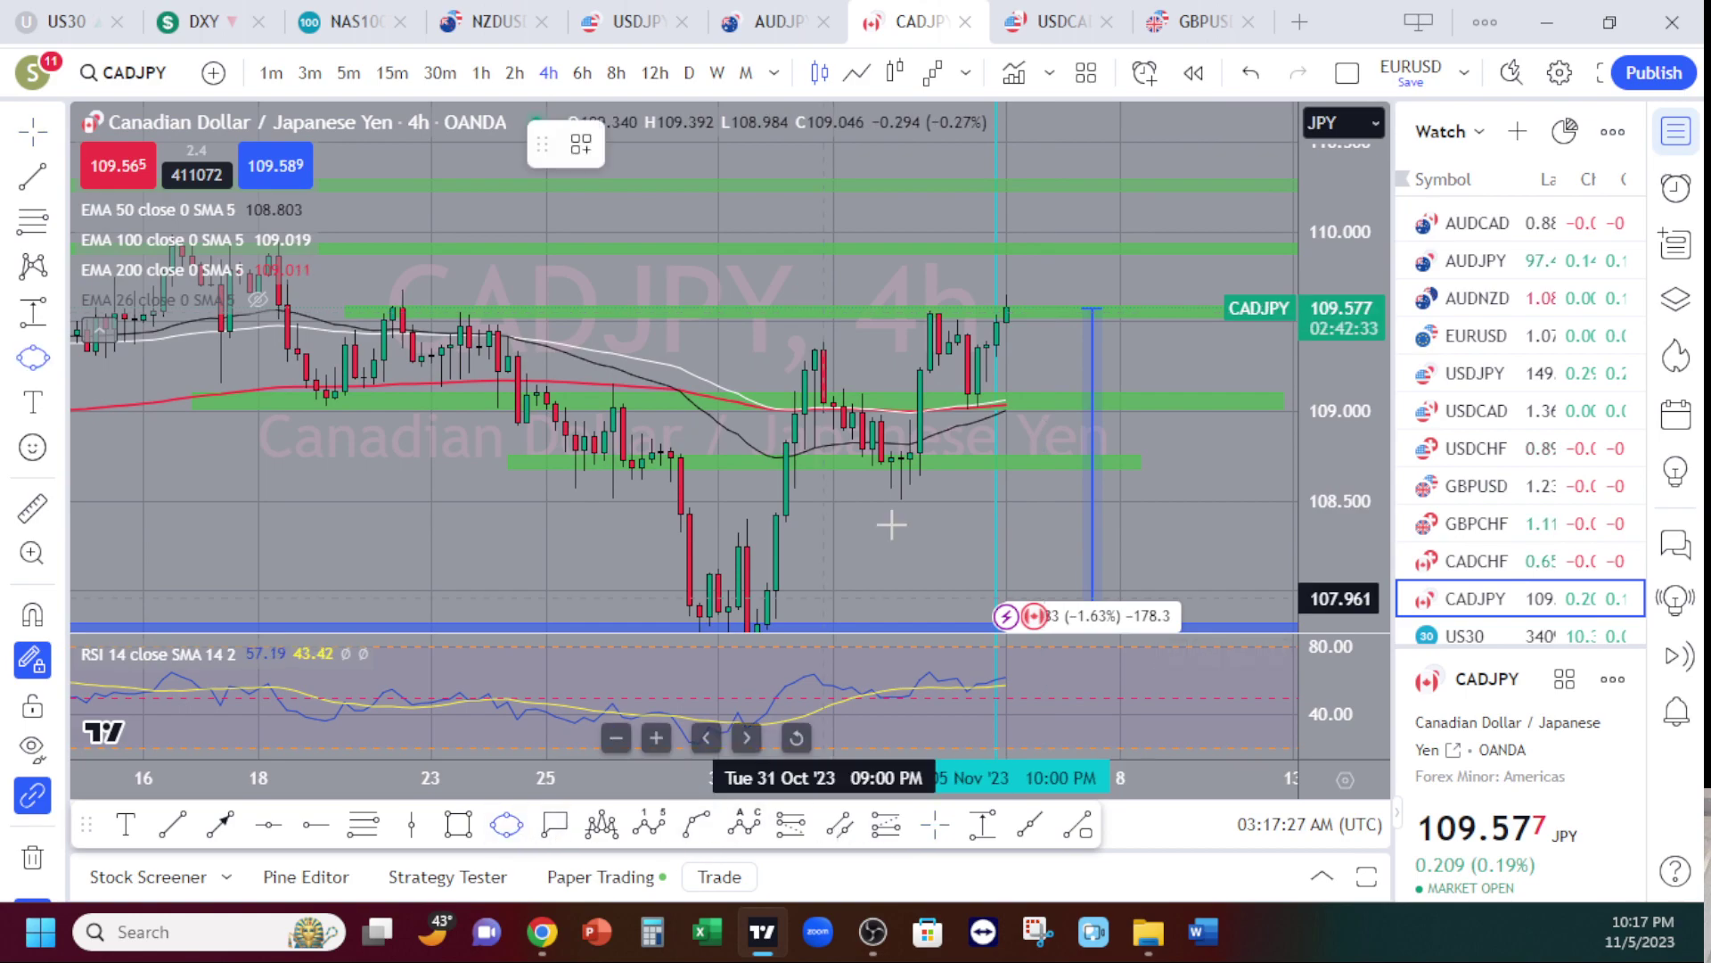
click(1055, 297)
click(1065, 325)
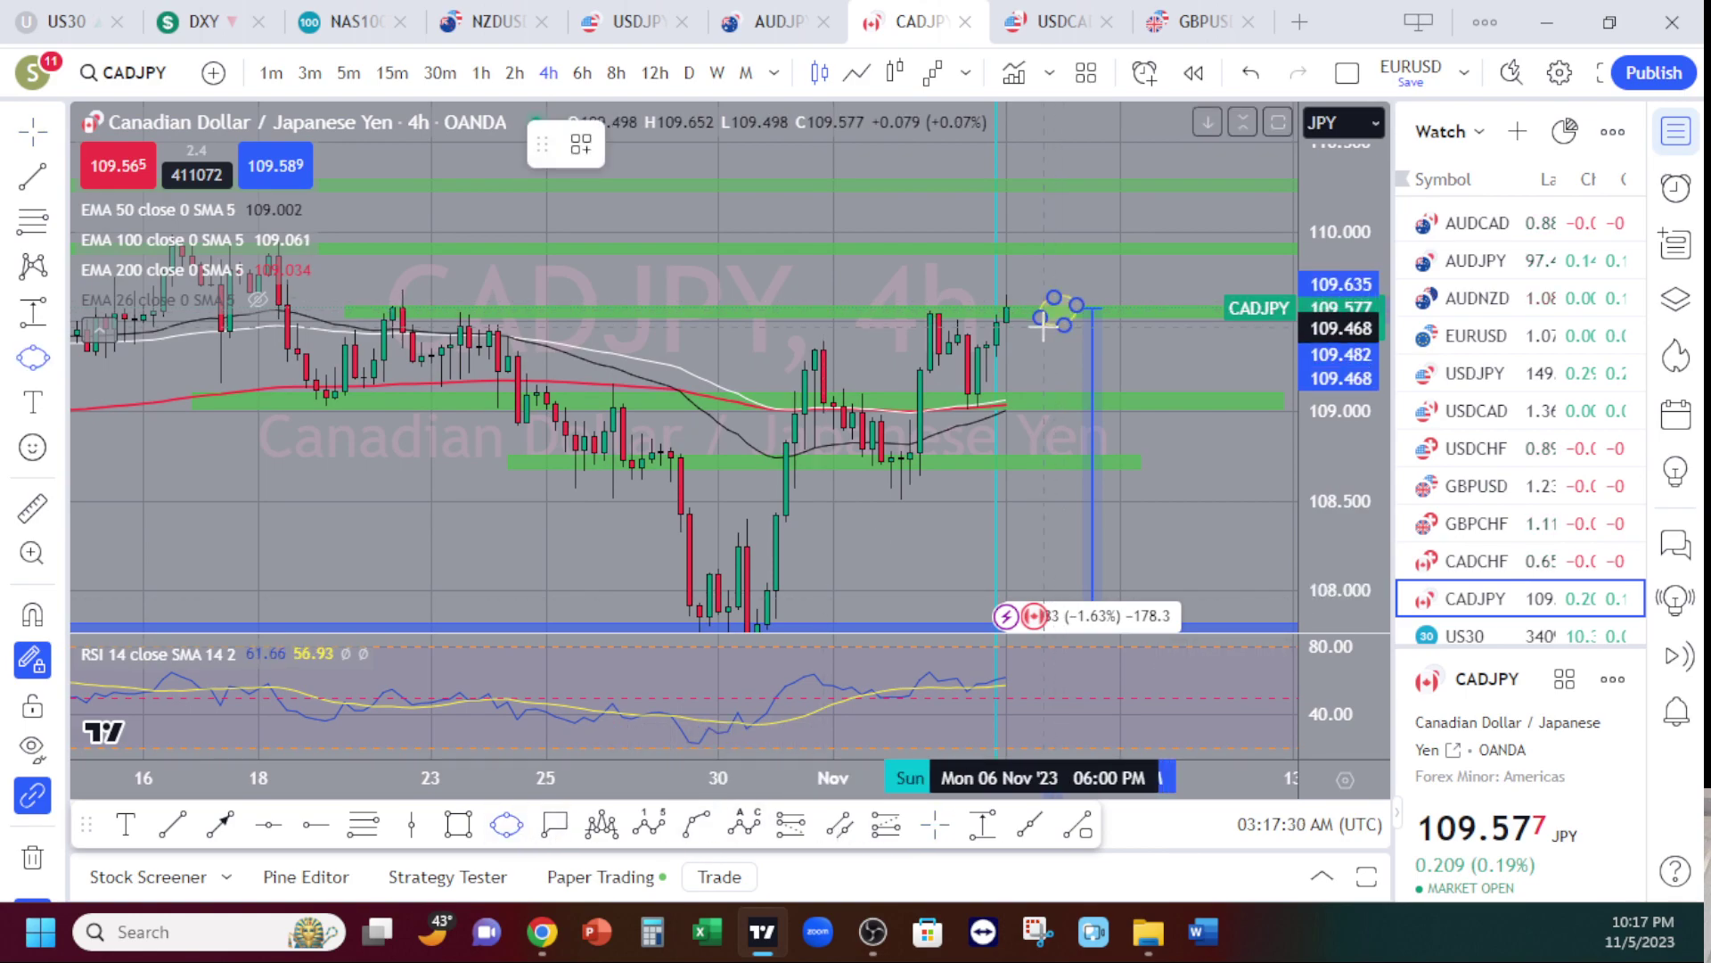
click(1043, 326)
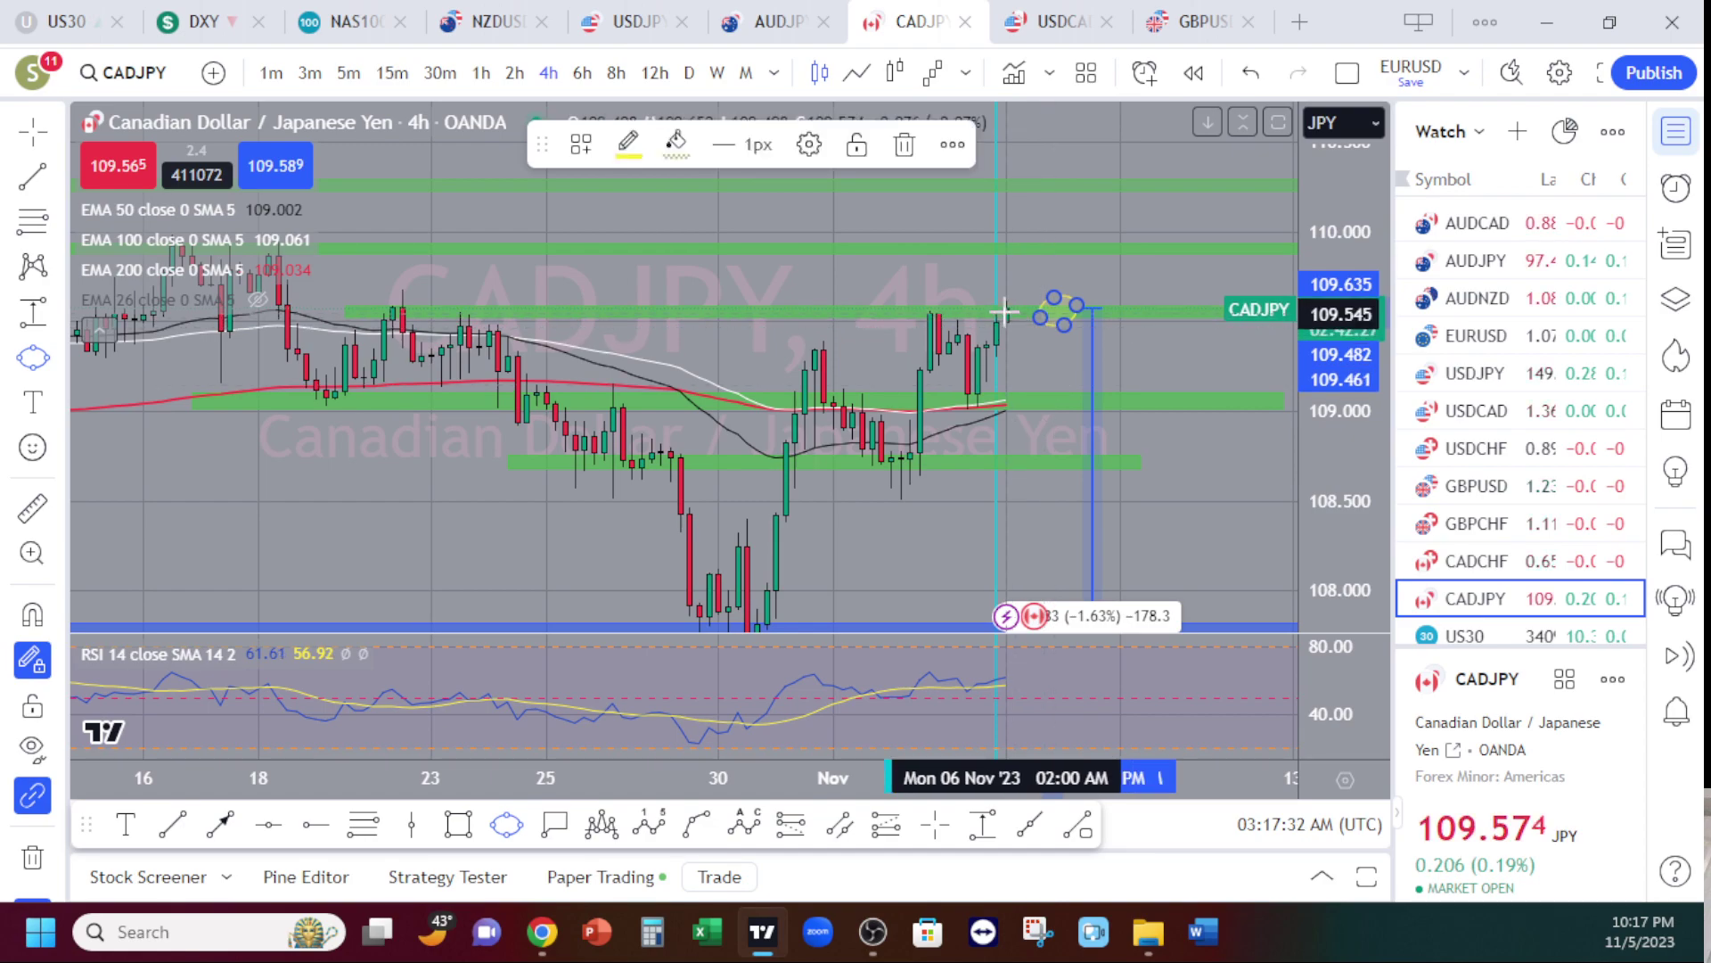
click(1025, 356)
- Compress the price scale to reveal the blue zones and draw an ellipse on the upper one
drag(1038, 373, 1024, 404)
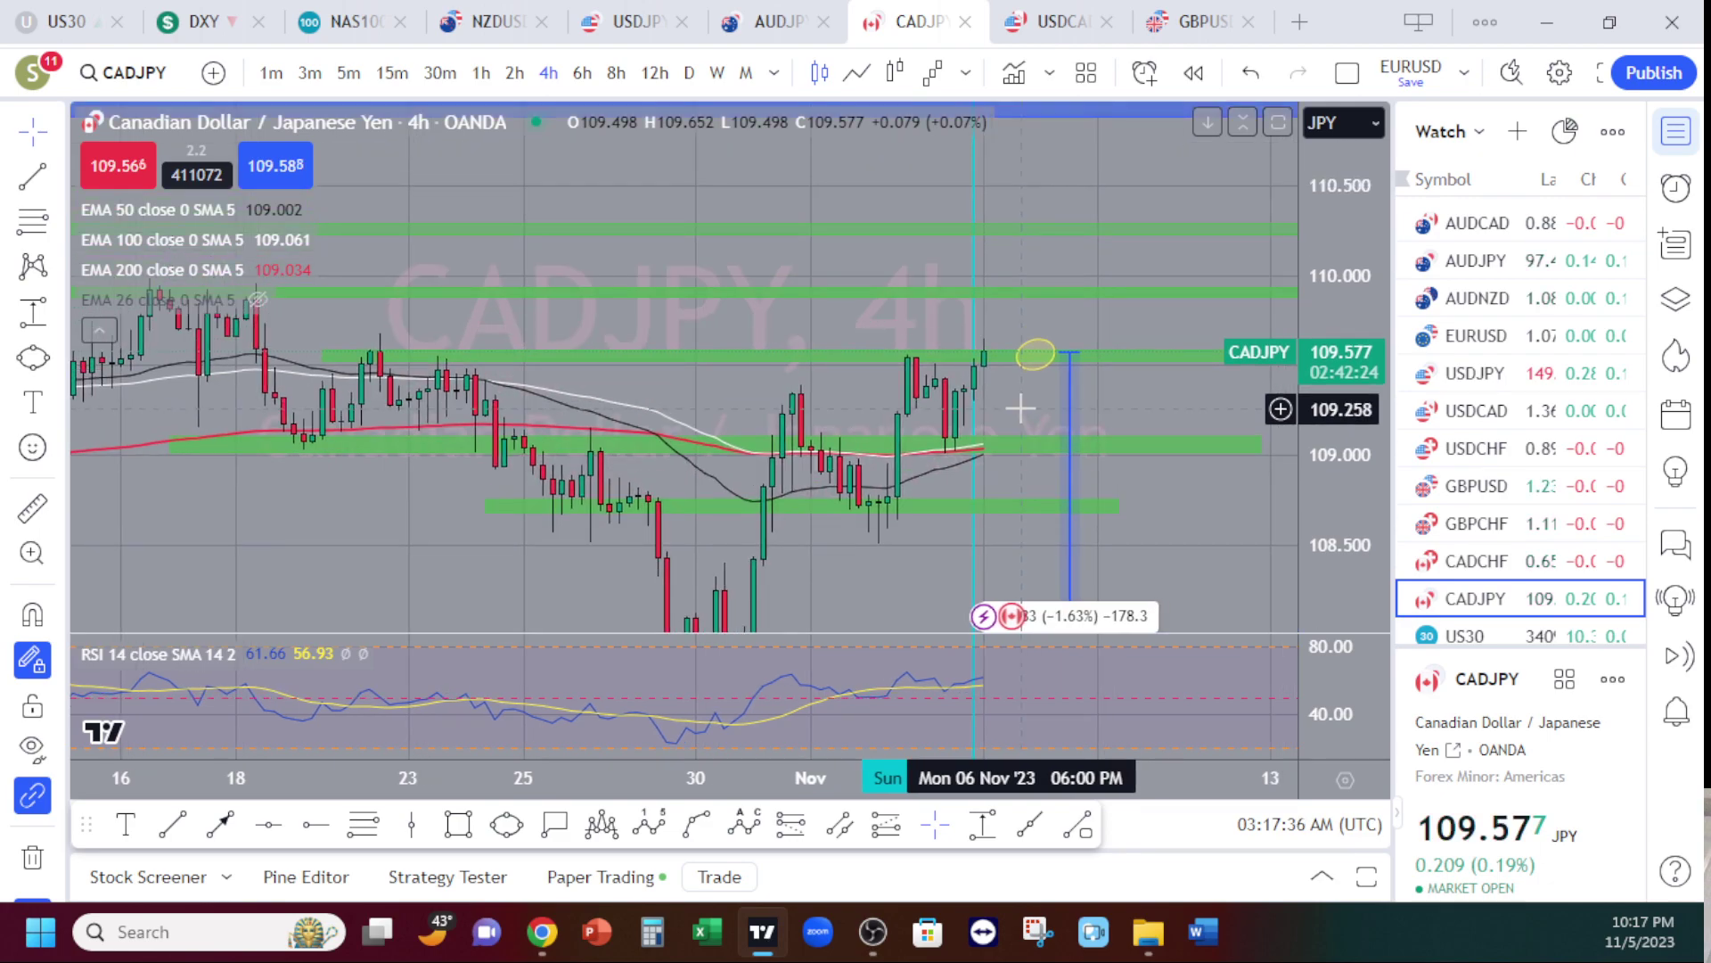
drag(1328, 232, 1328, 290)
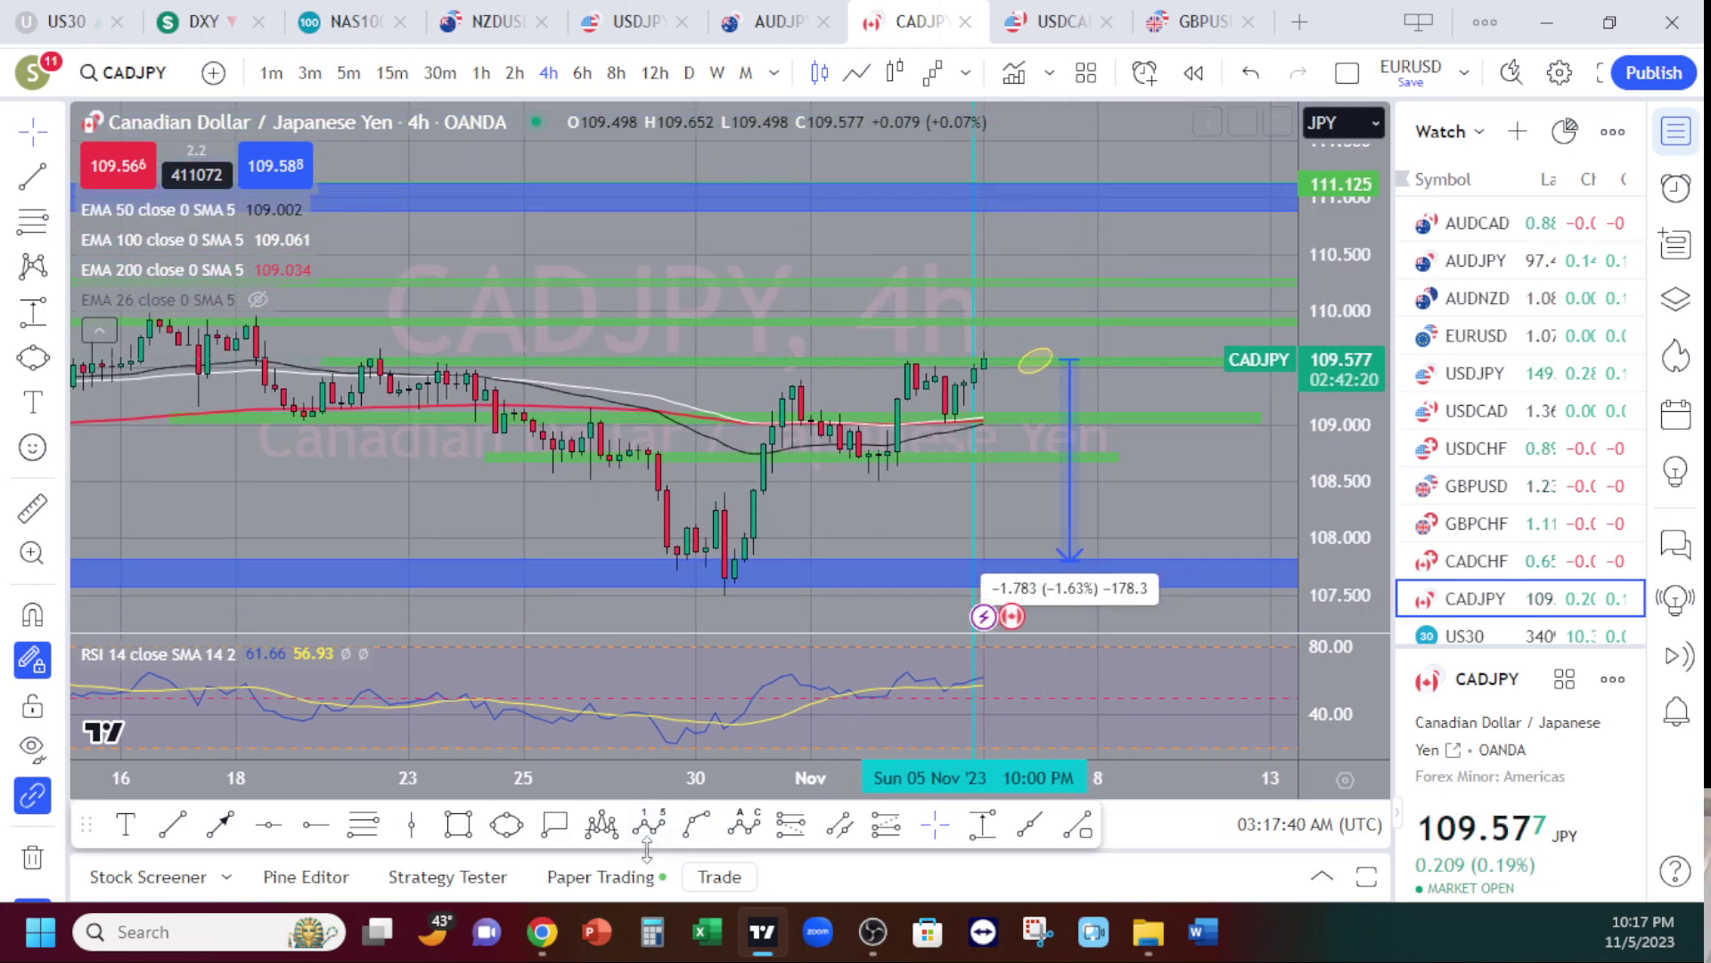
click(506, 823)
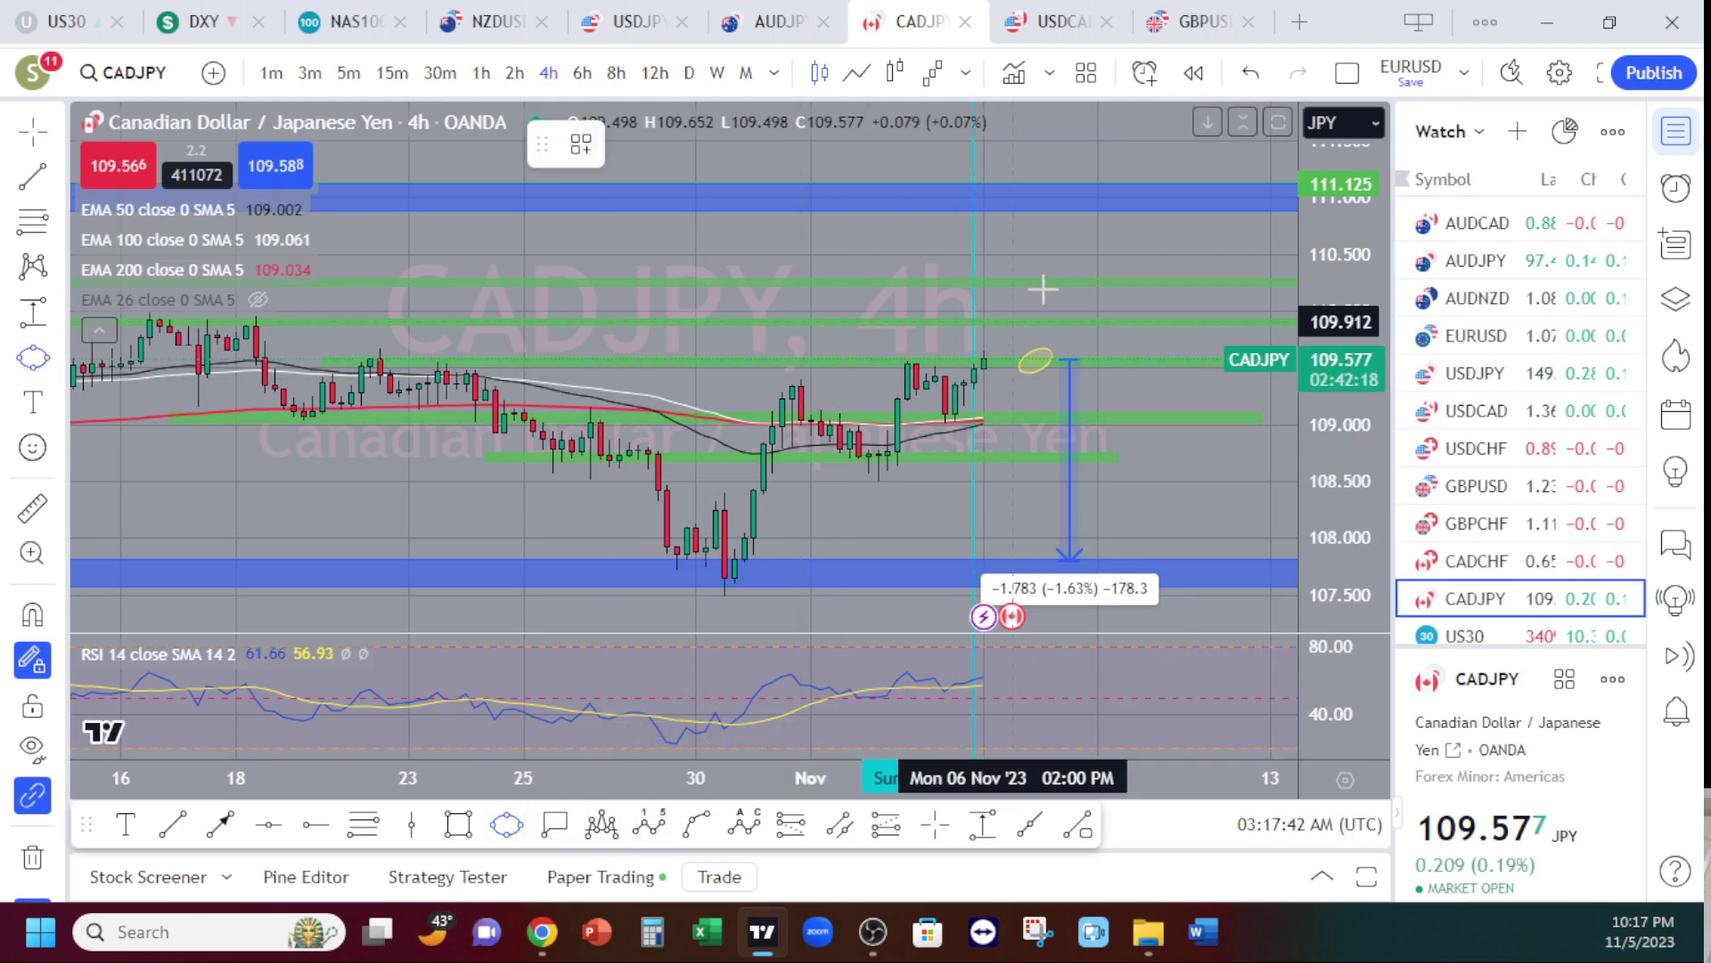
click(1039, 181)
click(1041, 198)
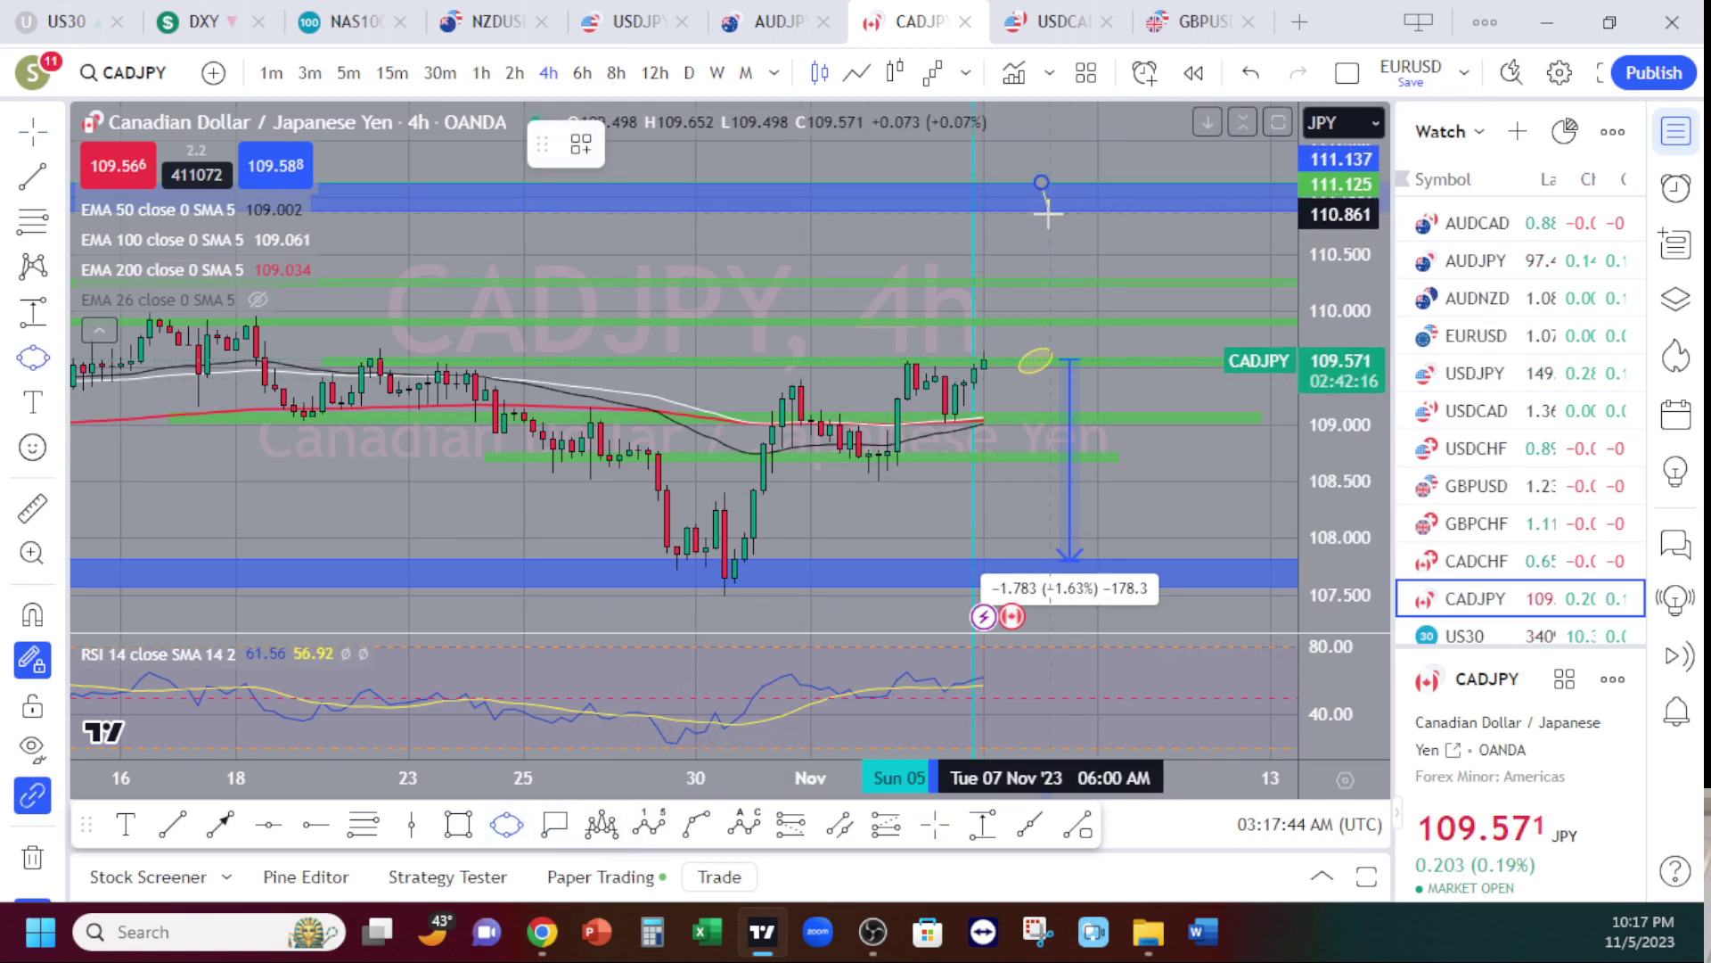
click(1049, 214)
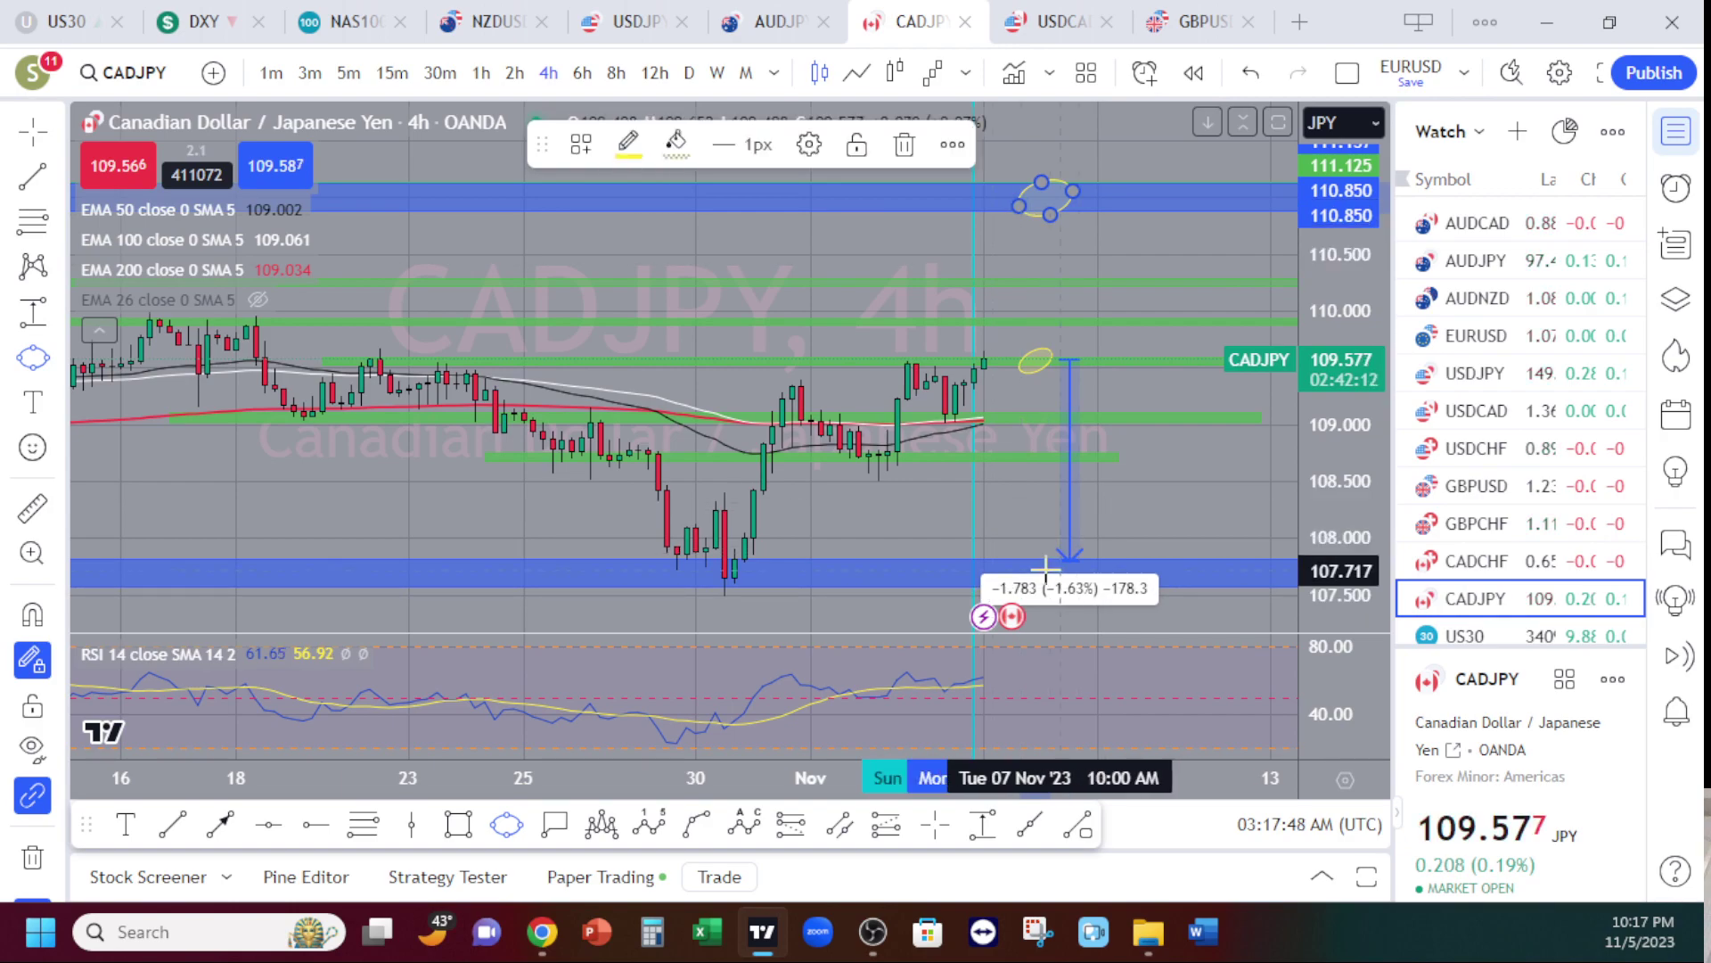
- Draw an ellipse on the lower blue zone and delete the −1.63% price-range arrow
click(1032, 560)
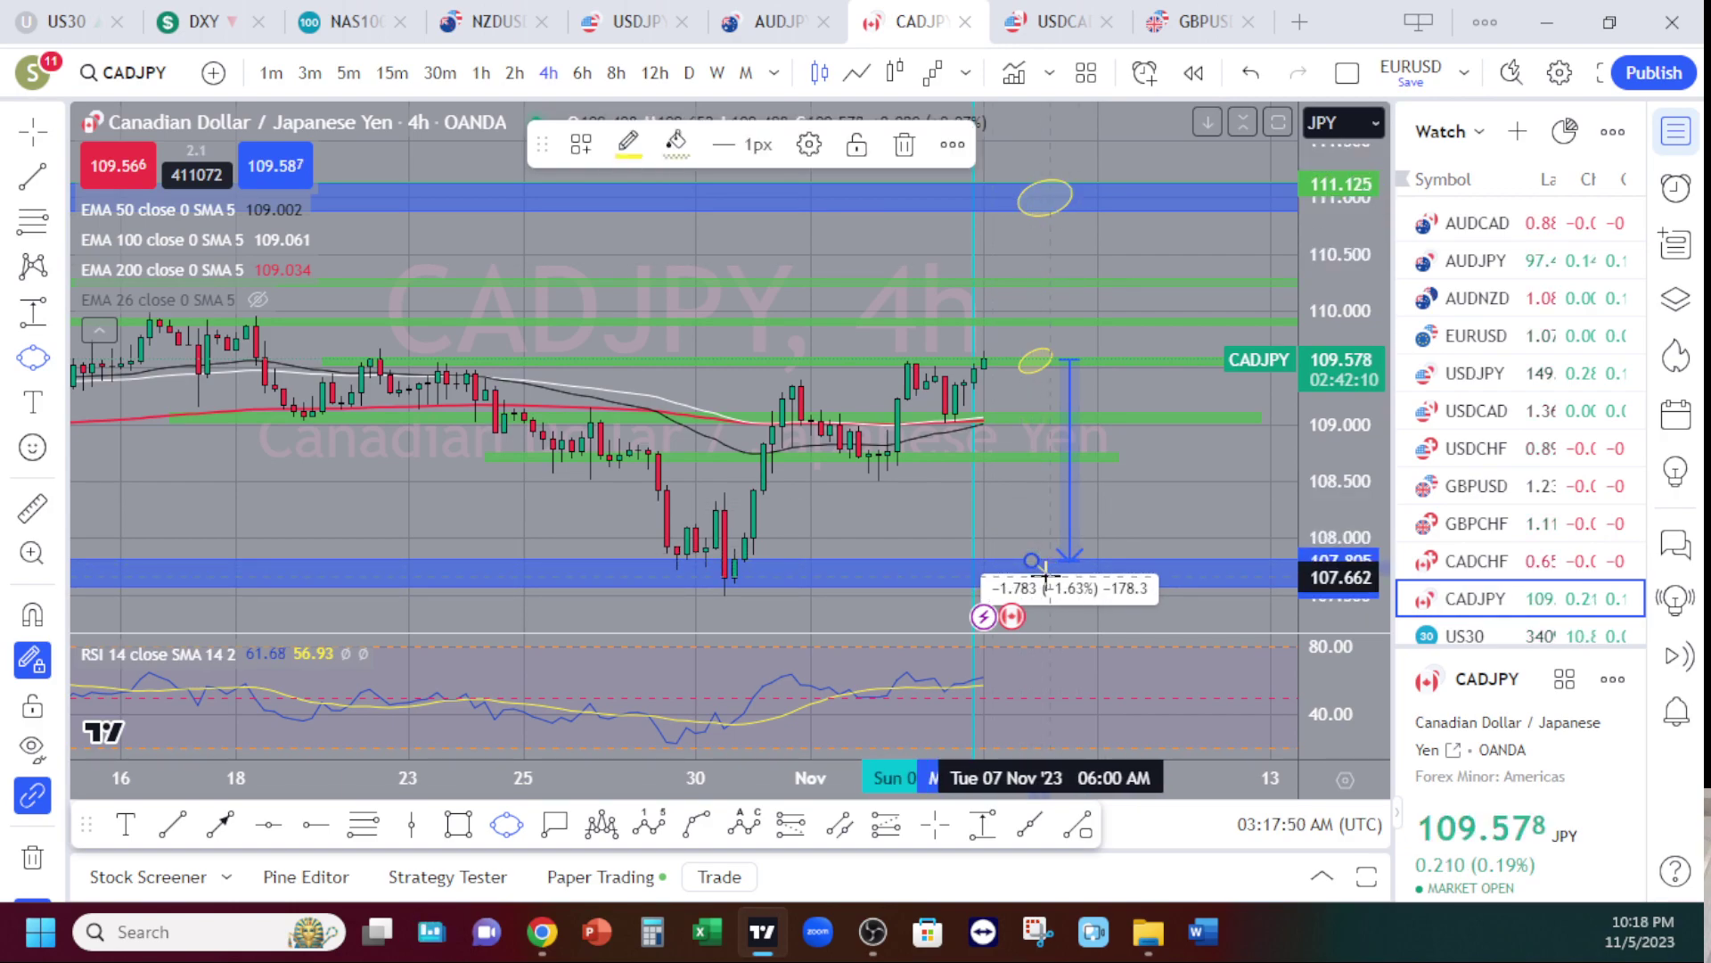
click(1048, 578)
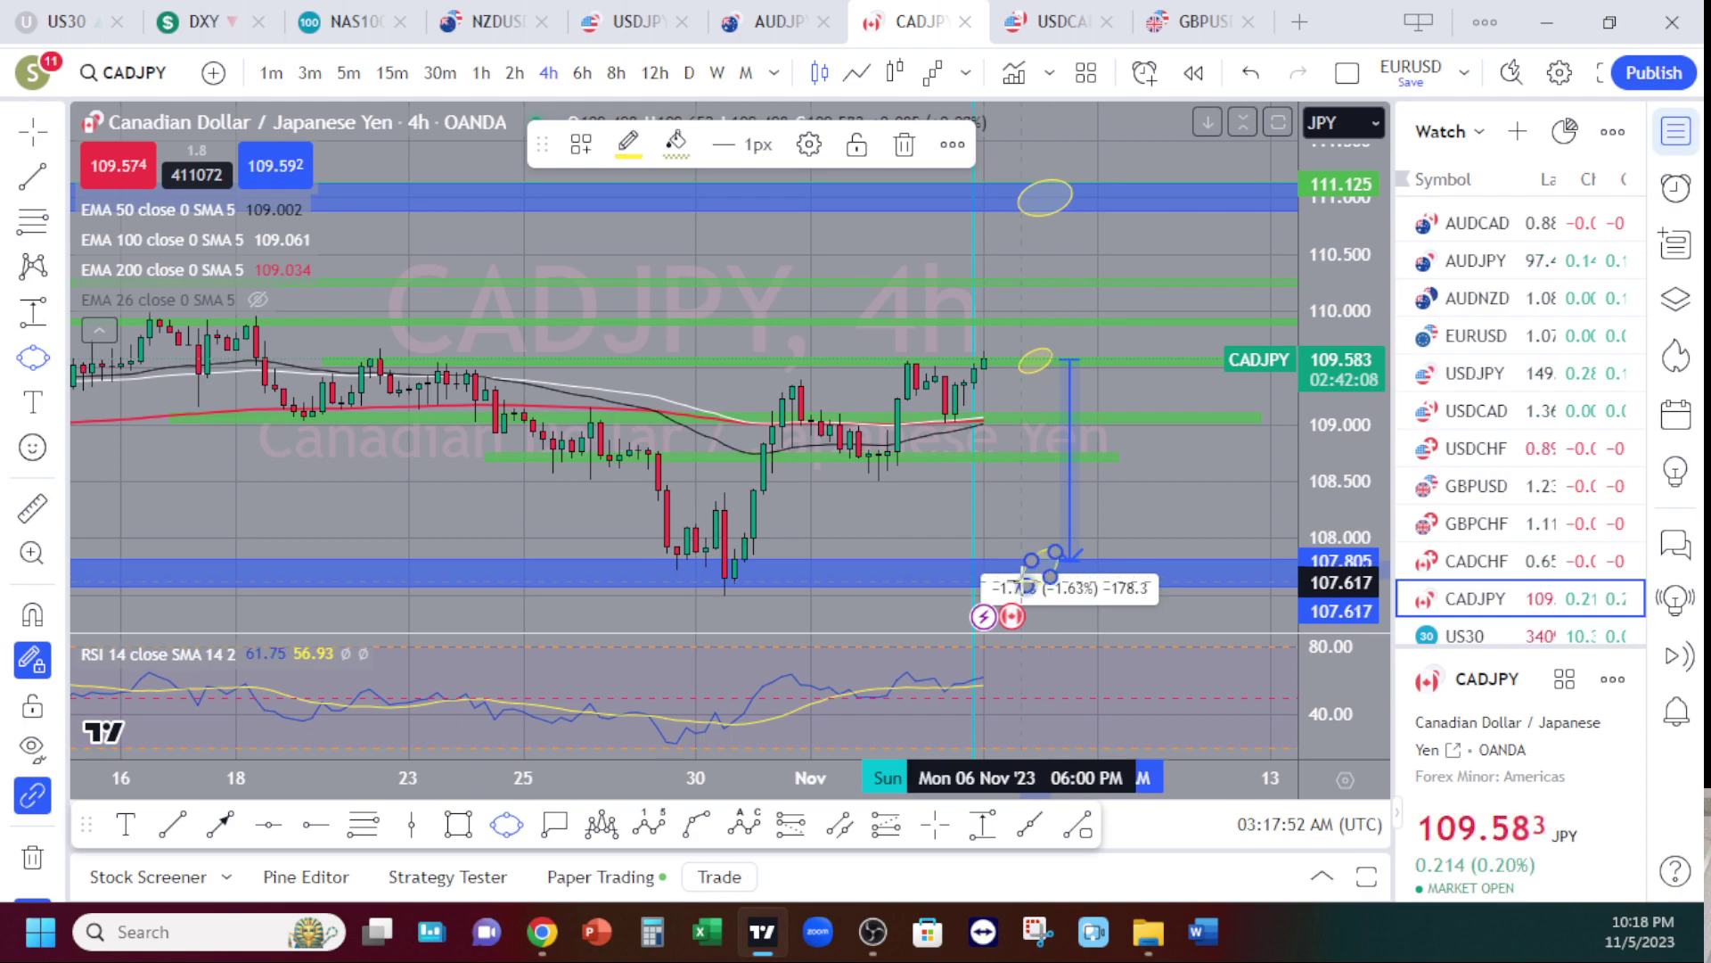
click(1029, 582)
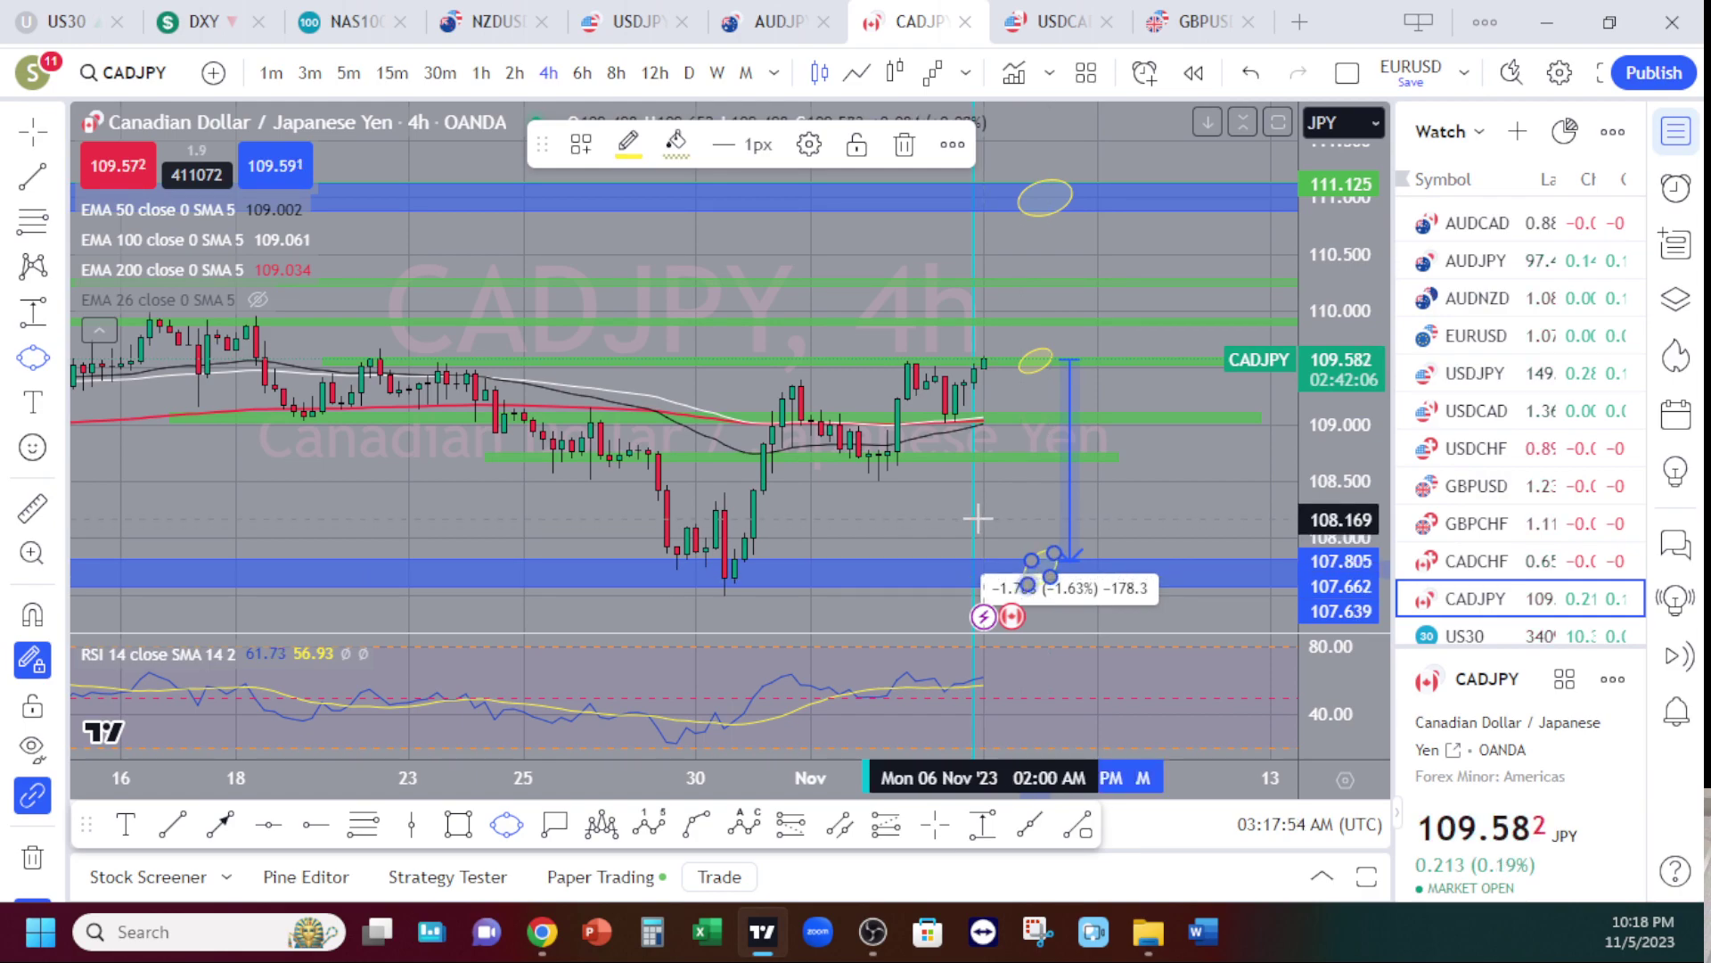
click(977, 518)
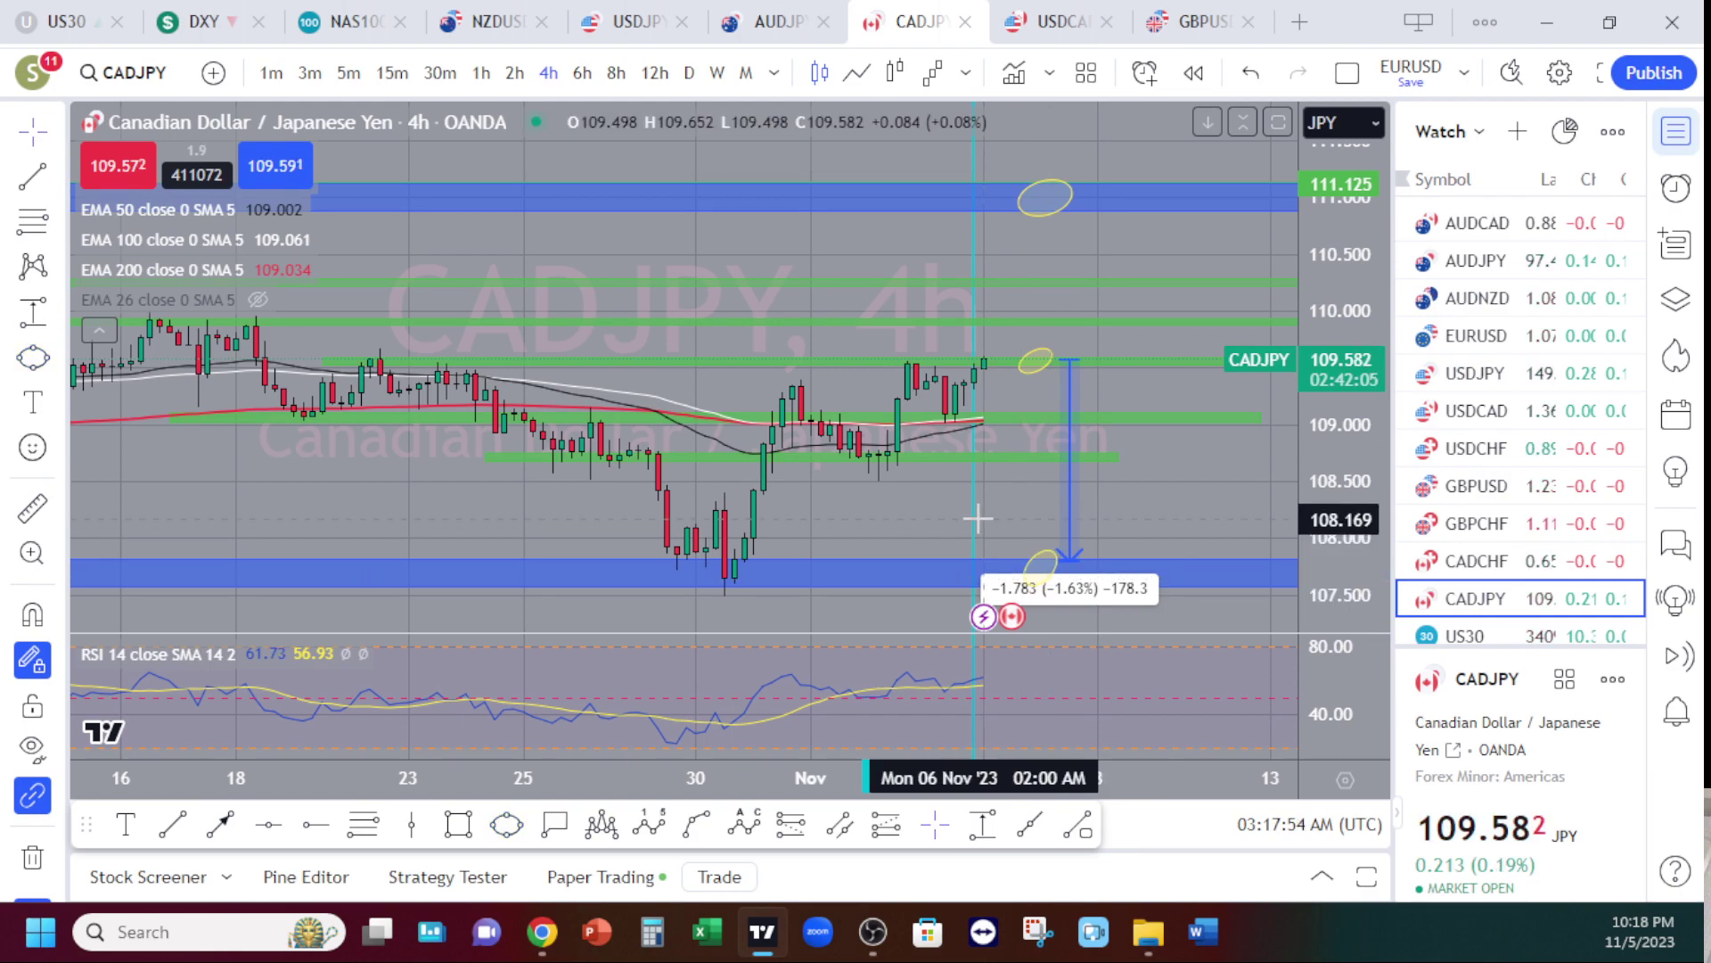
click(1076, 488)
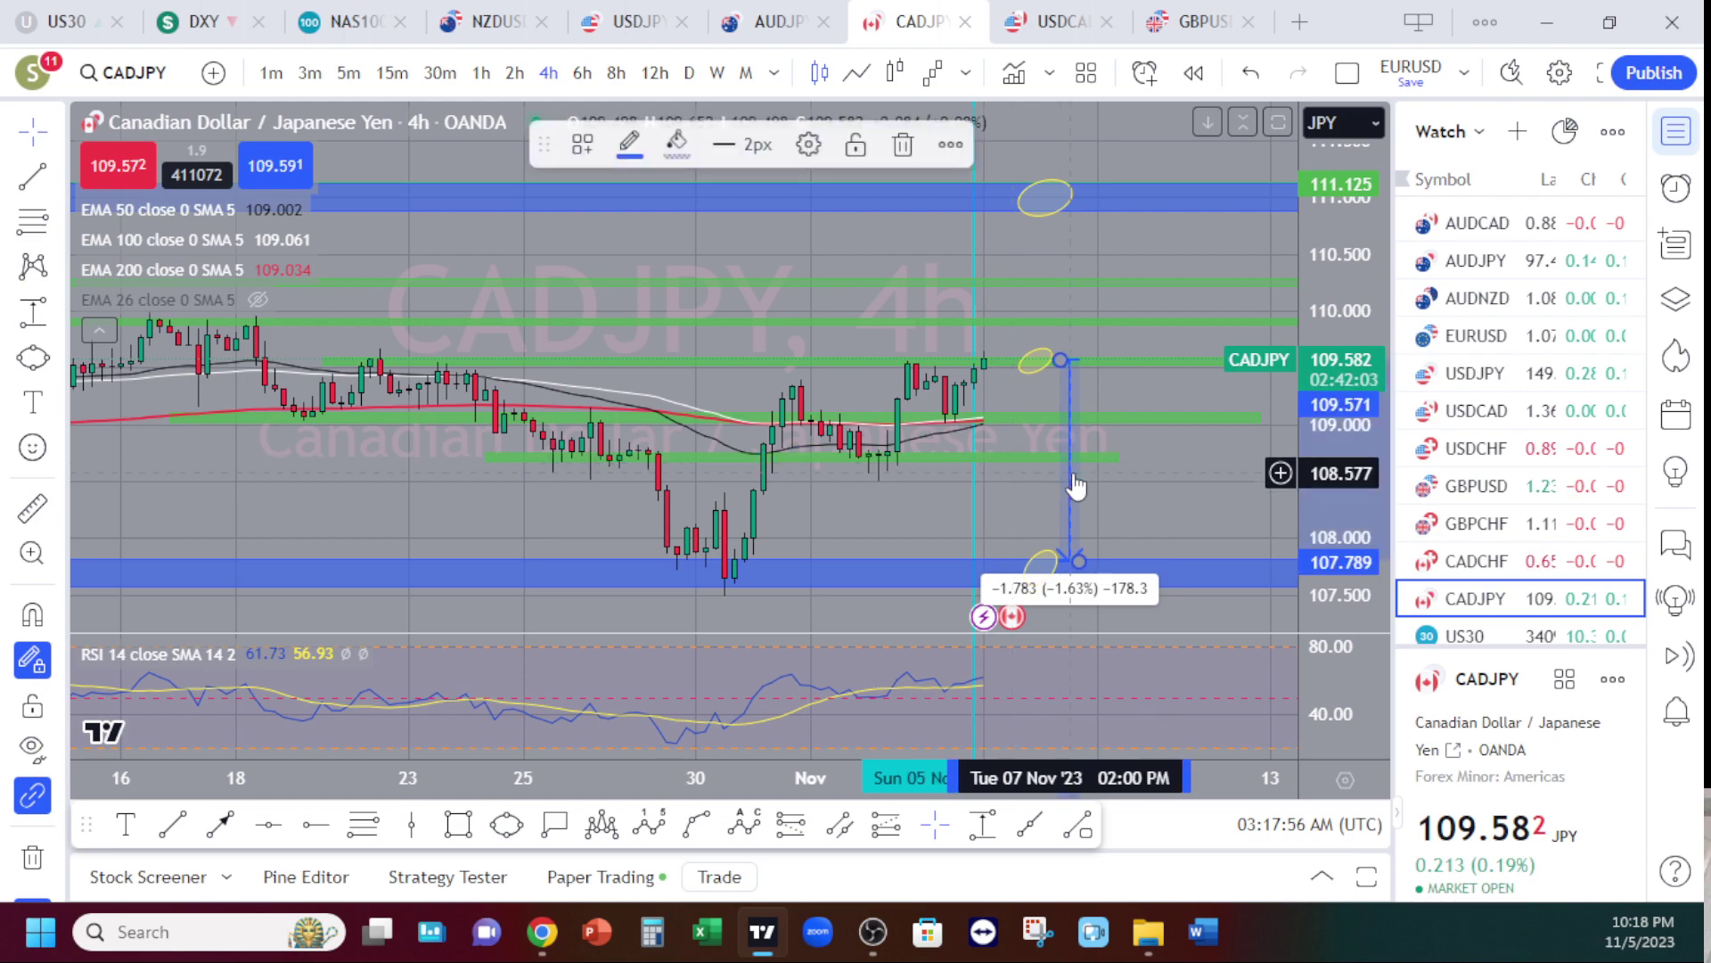
click(905, 146)
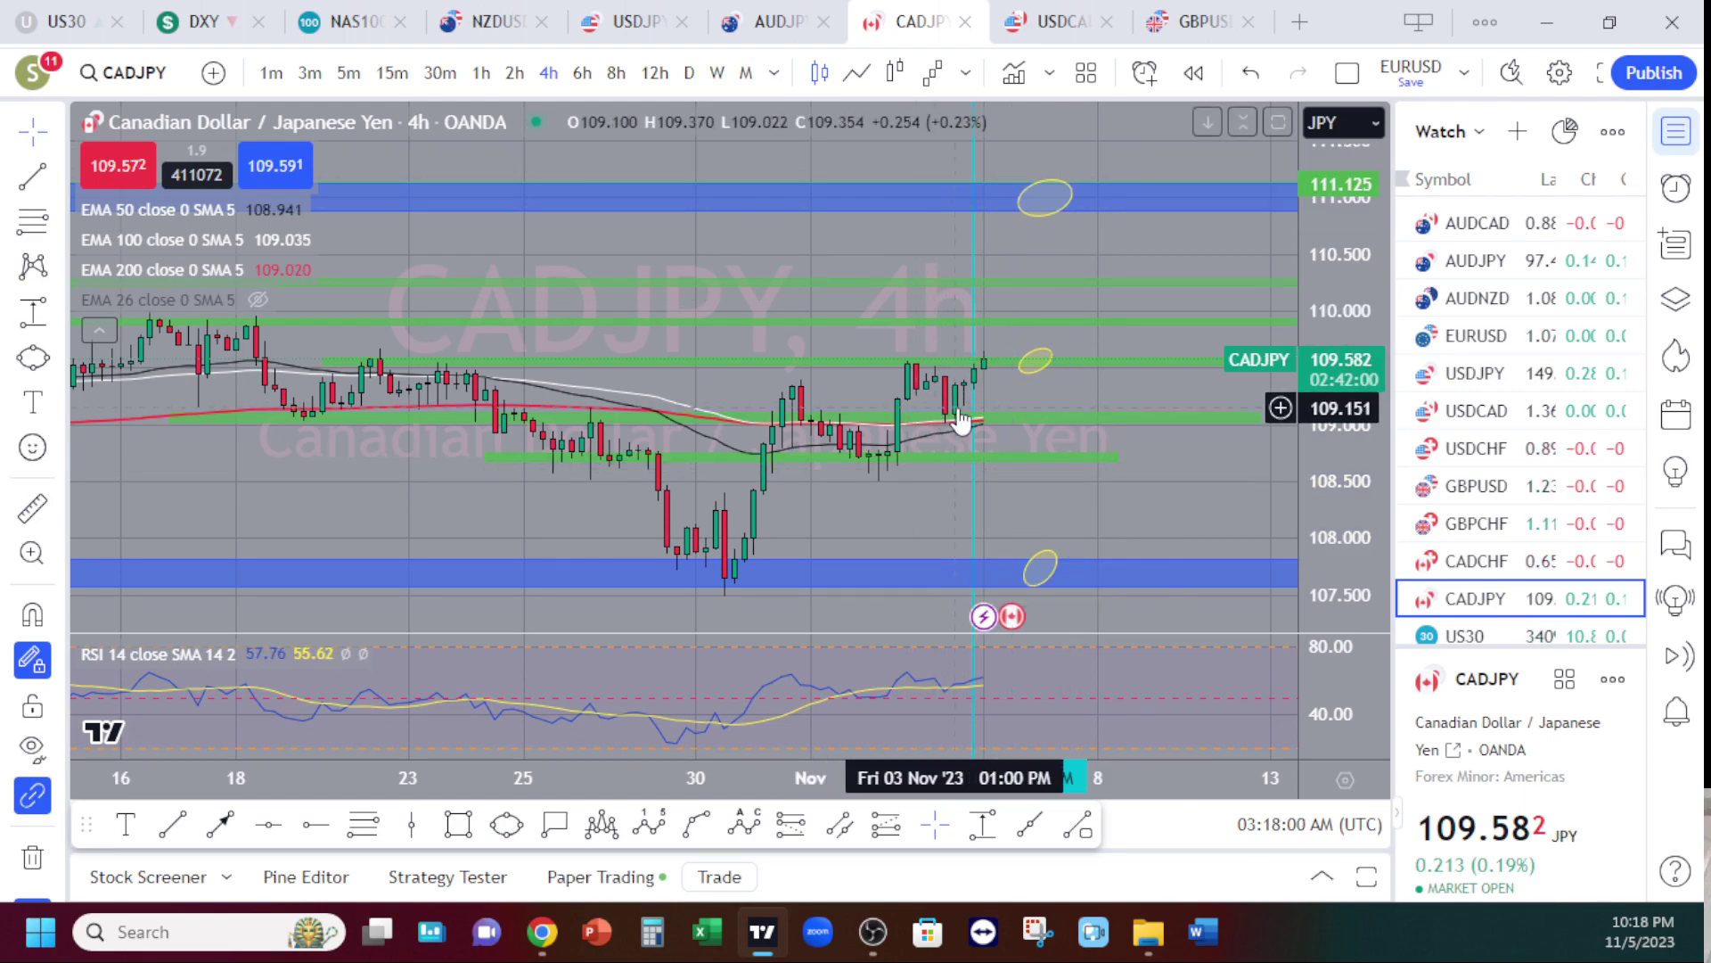
click(981, 363)
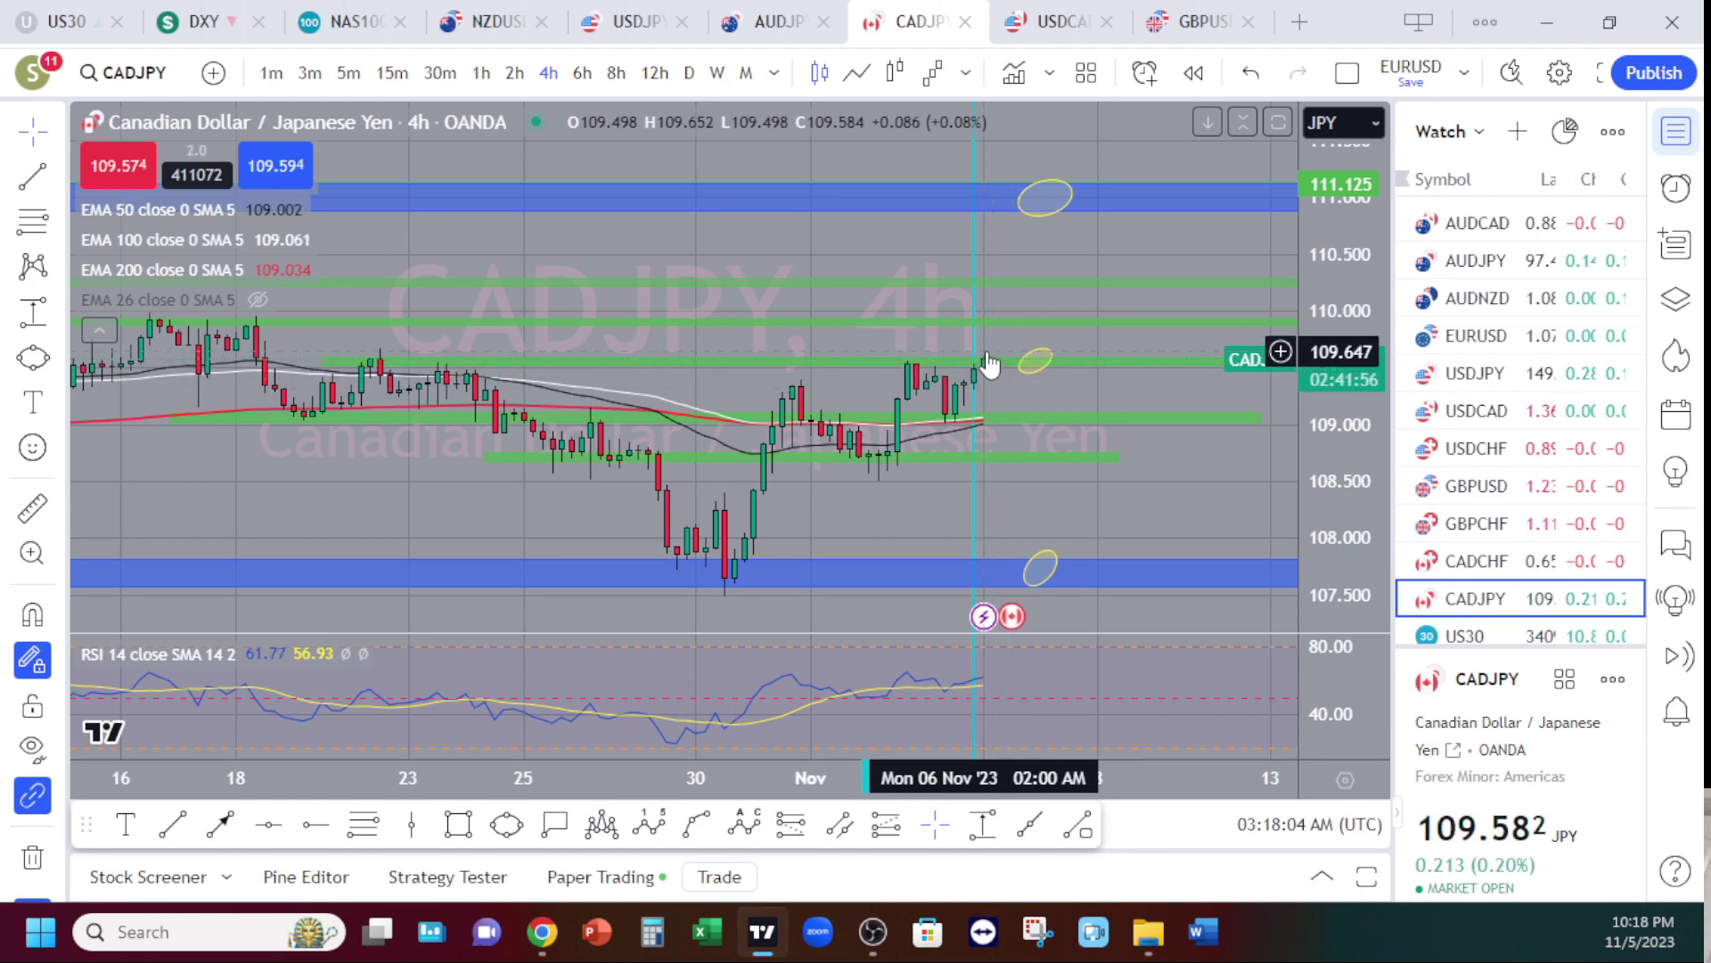
click(1031, 379)
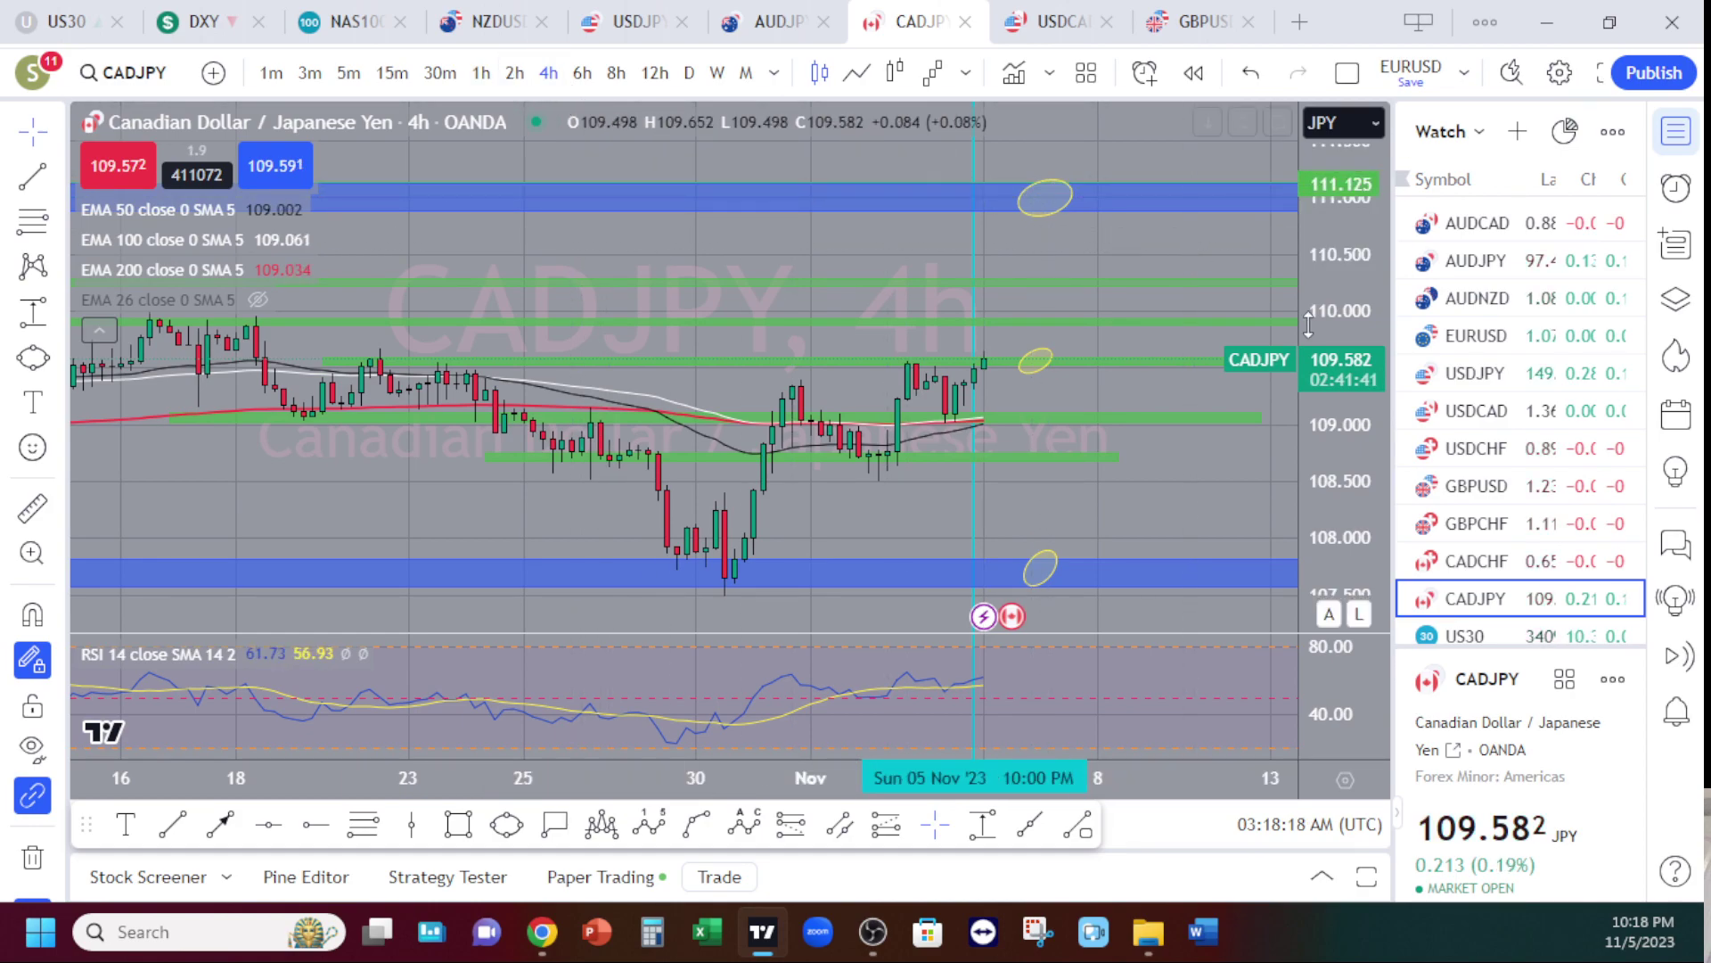
scroll(1328, 357, up, 3)
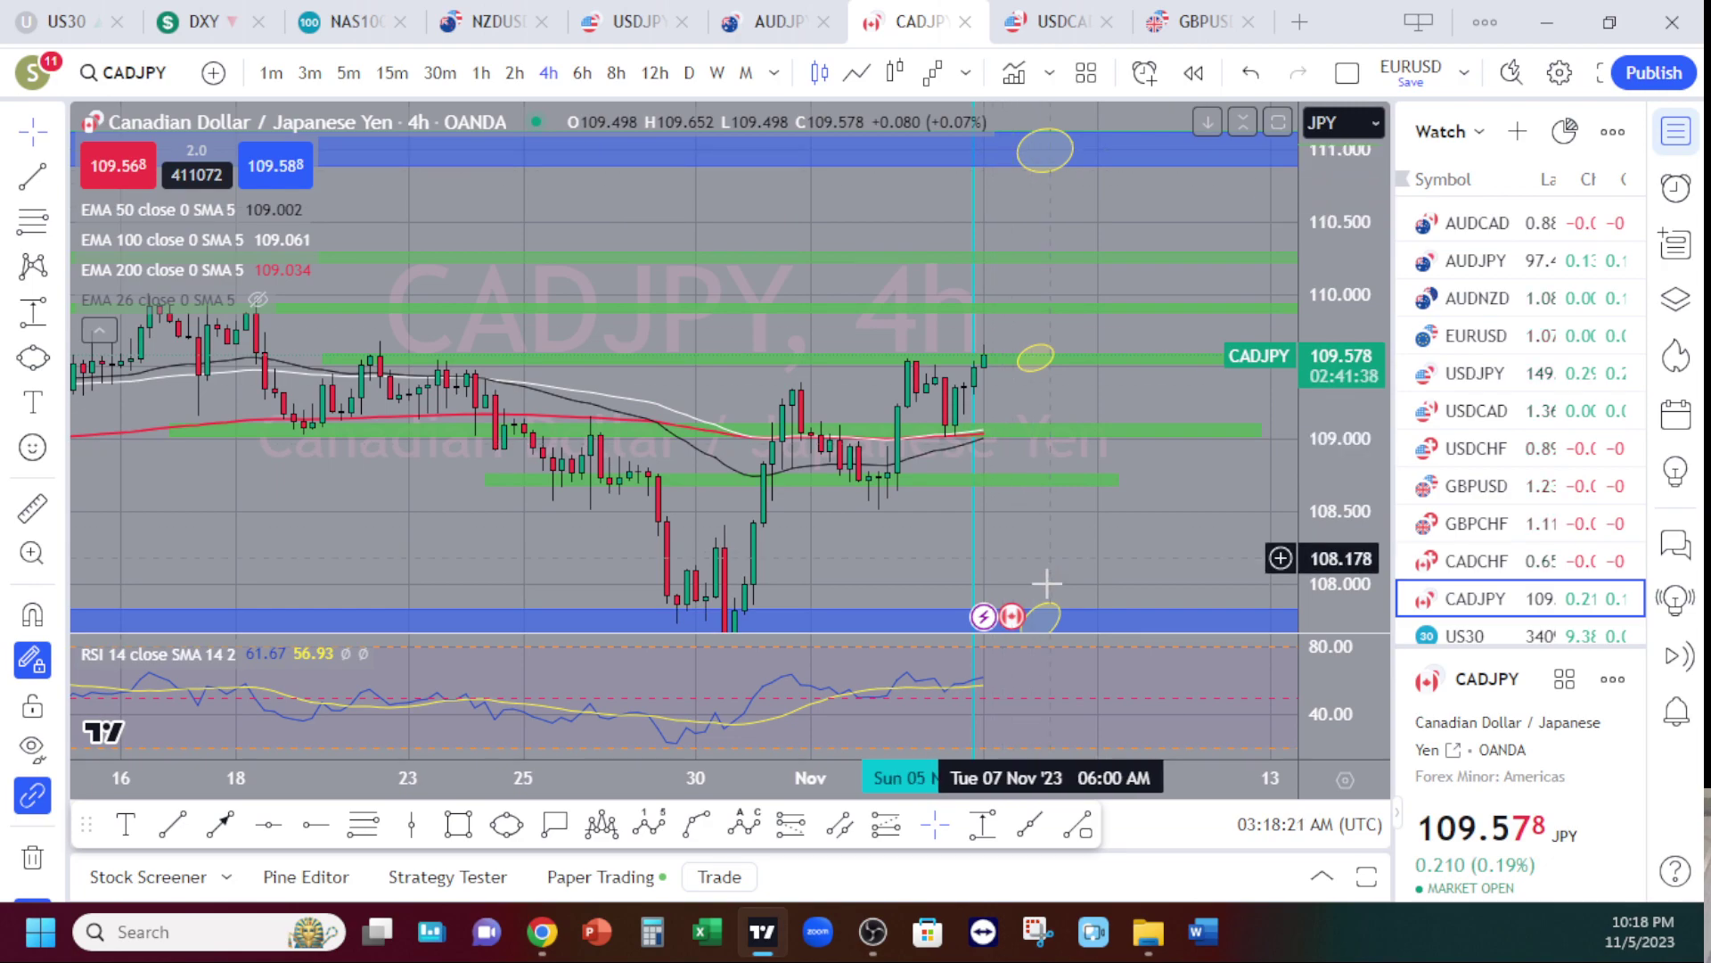
- Switch to 1-hour candles and move and narrow the yellow ellipse near 109.58 beside the latest candles
click(481, 73)
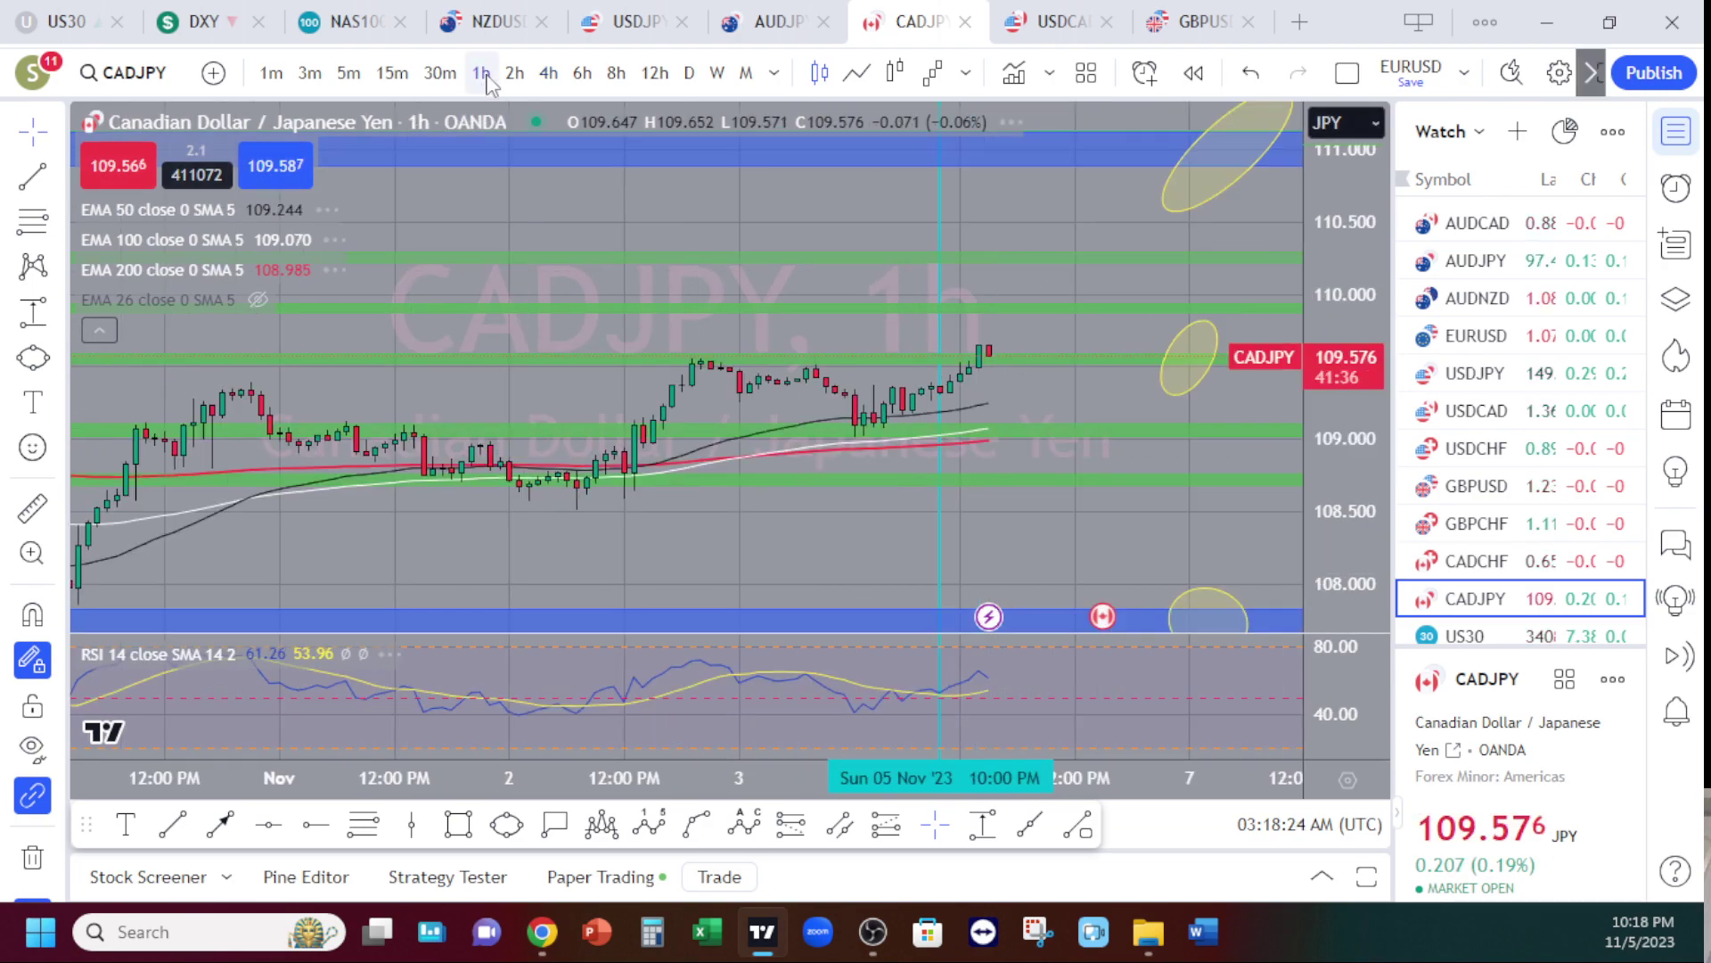
scroll(1331, 303, up, 2)
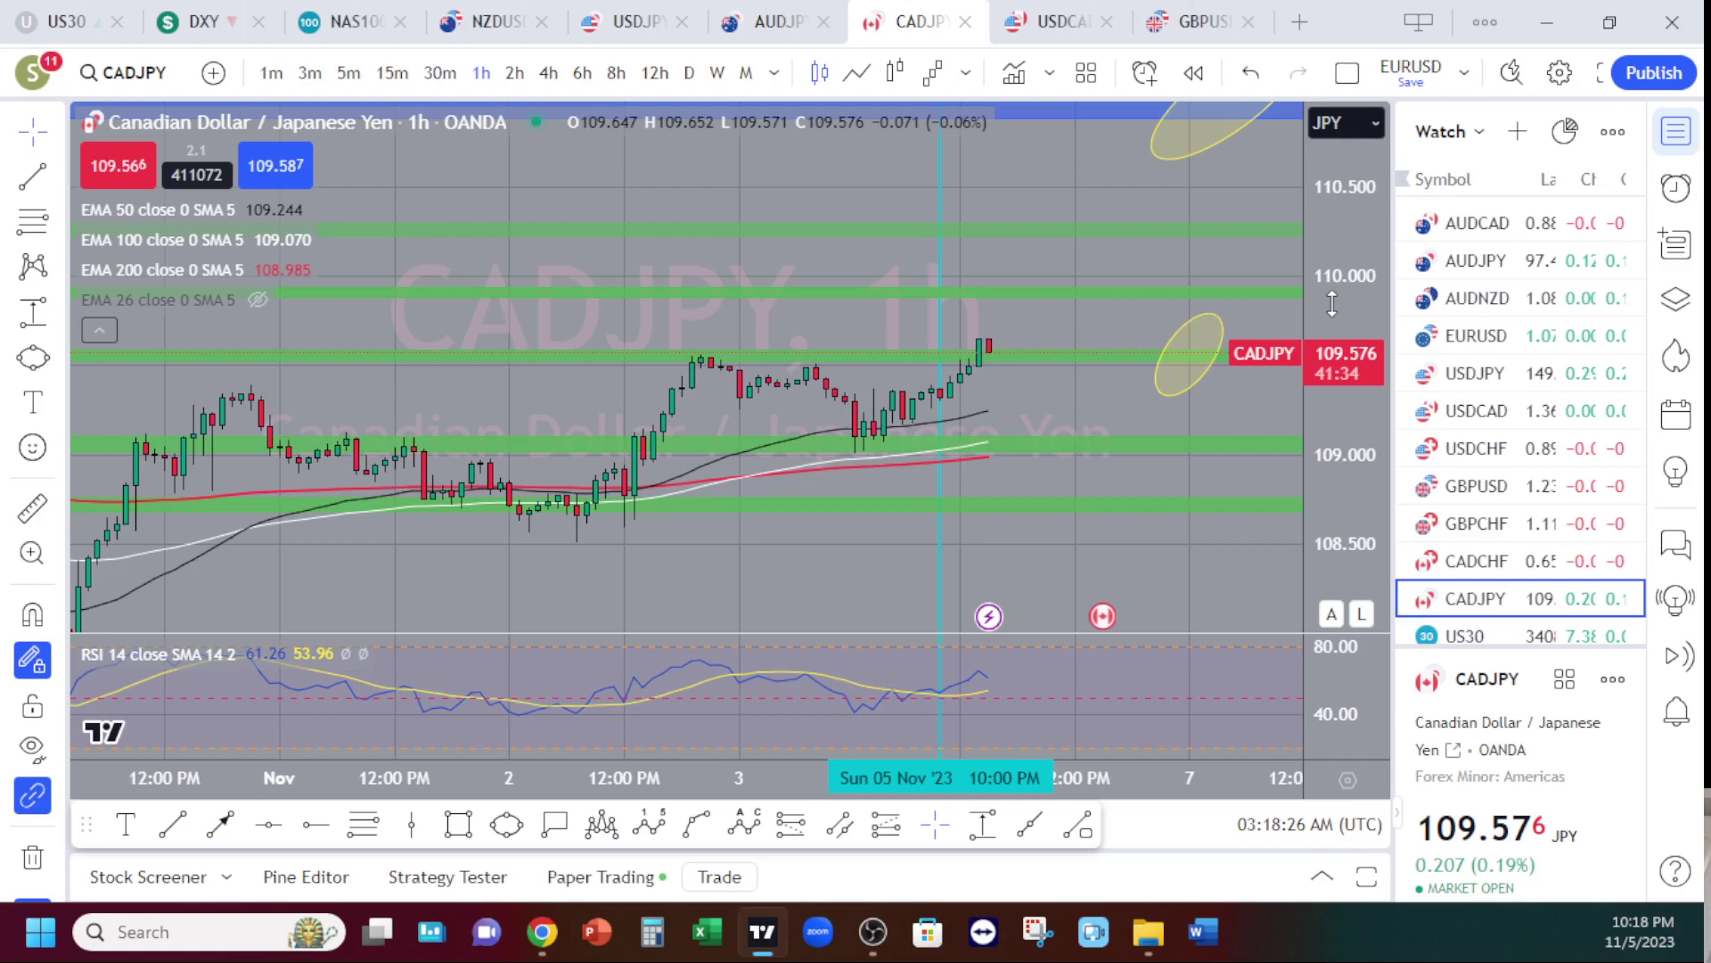
scroll(1332, 303, up, 3)
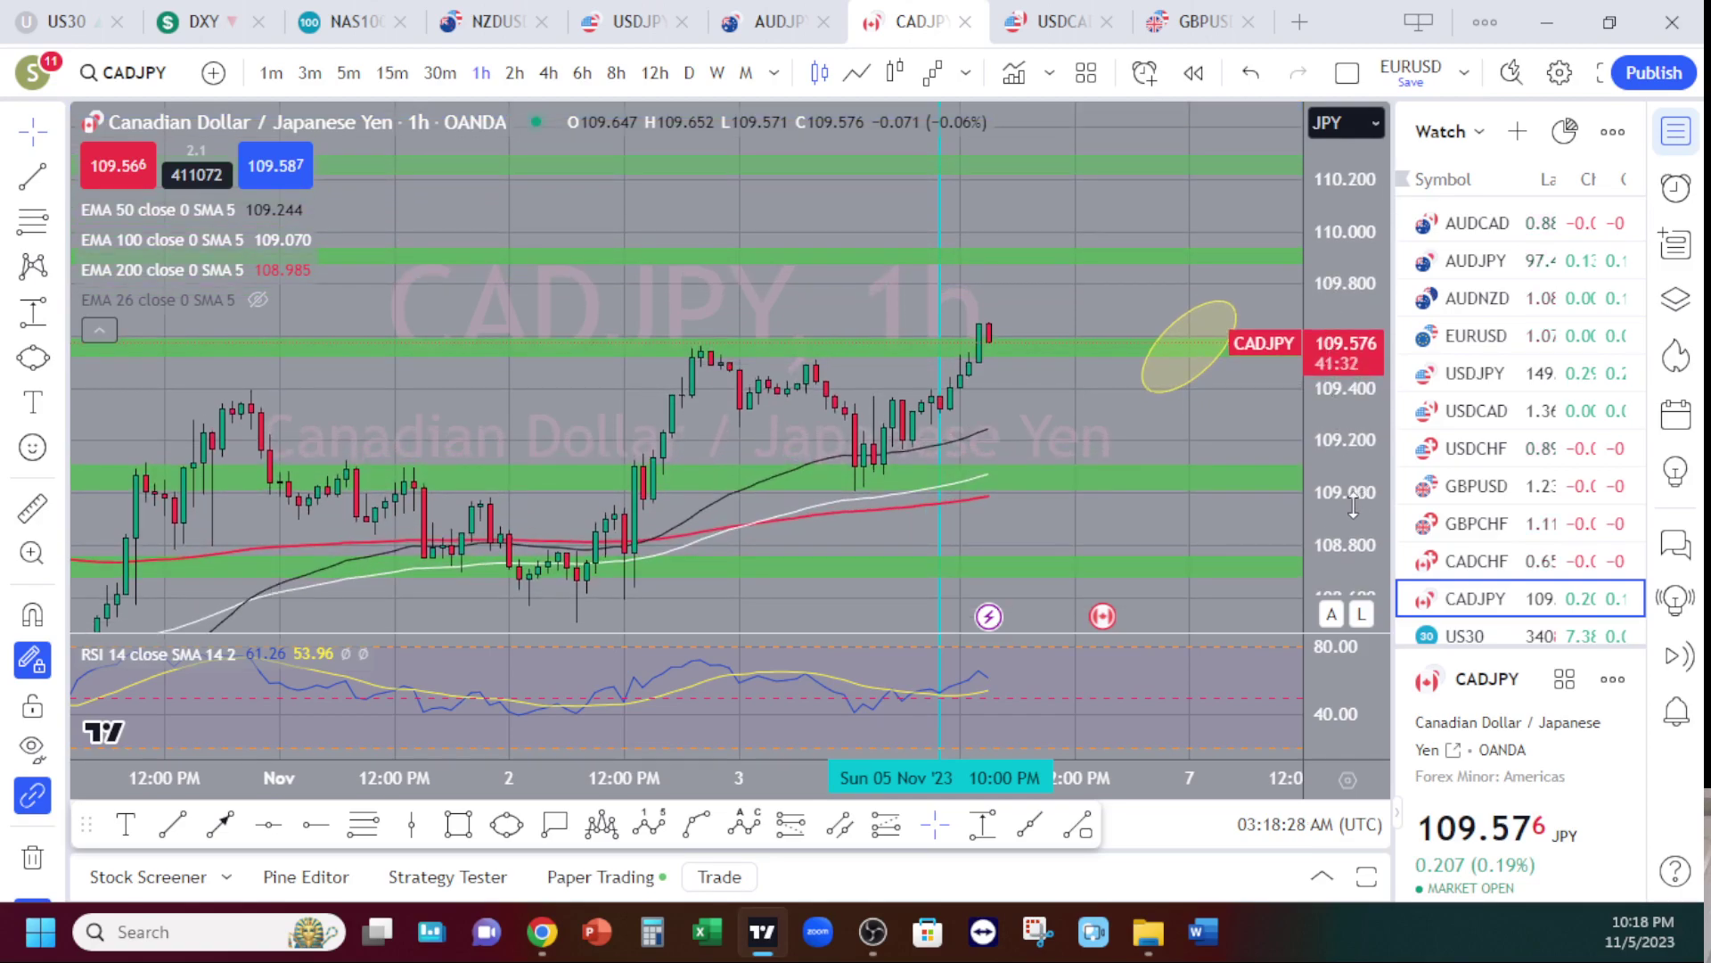
drag(1178, 393, 1114, 385)
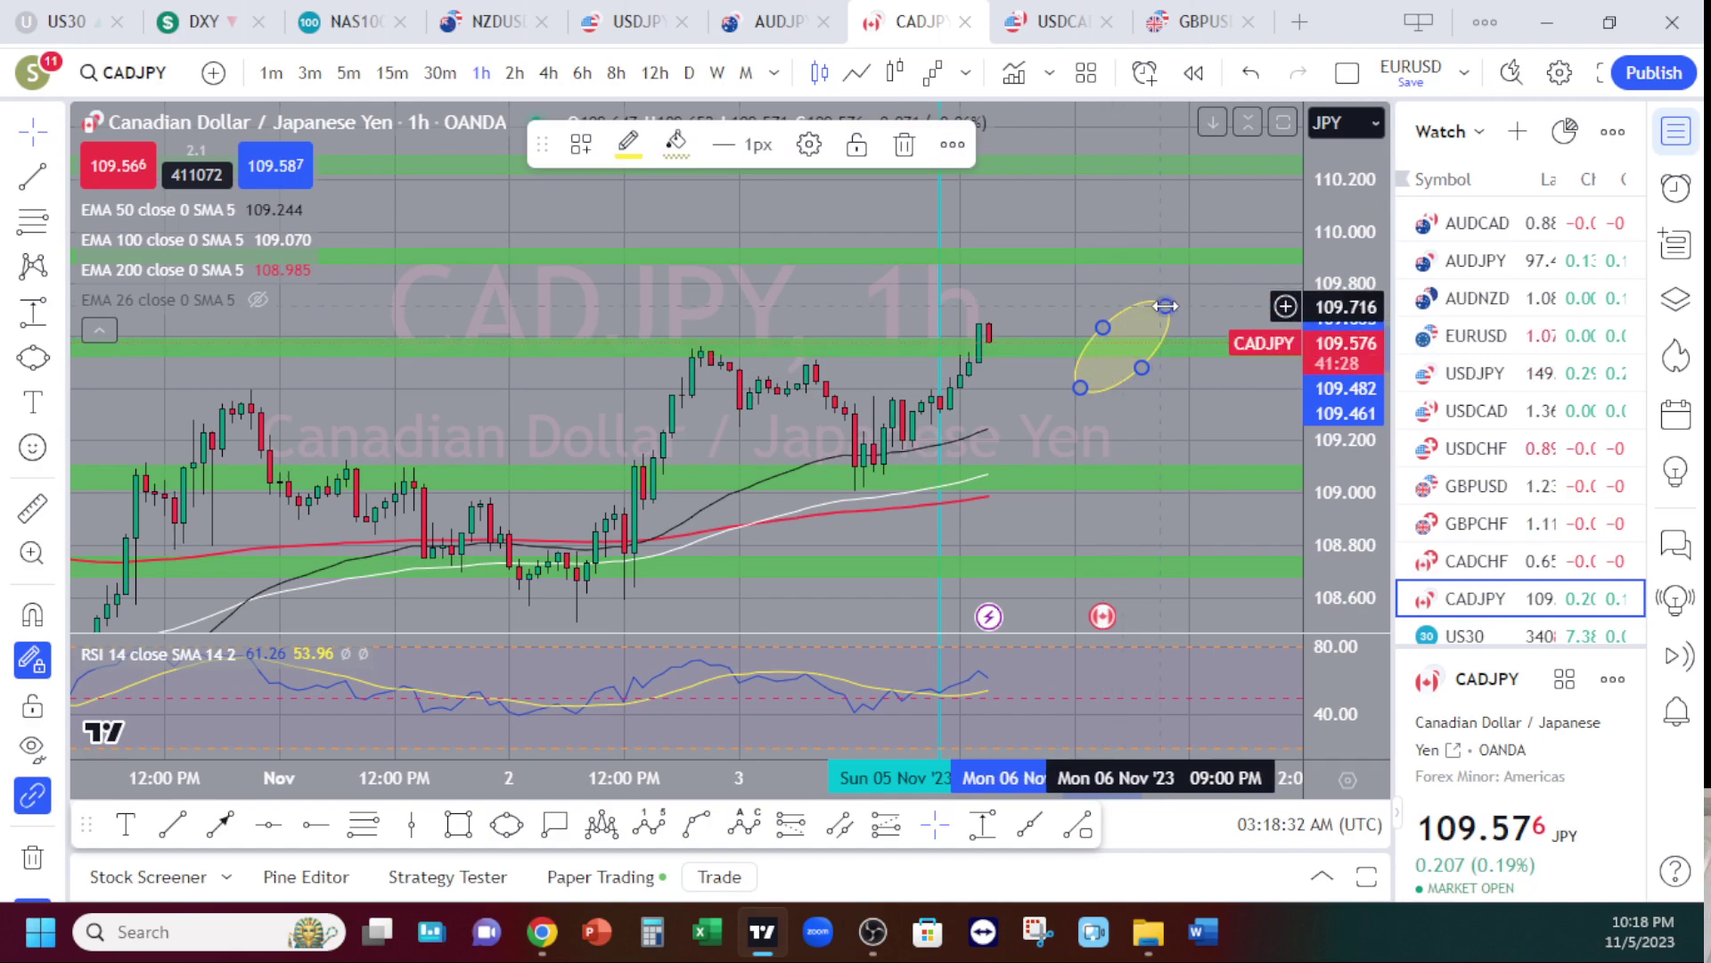
drag(1165, 306, 1143, 327)
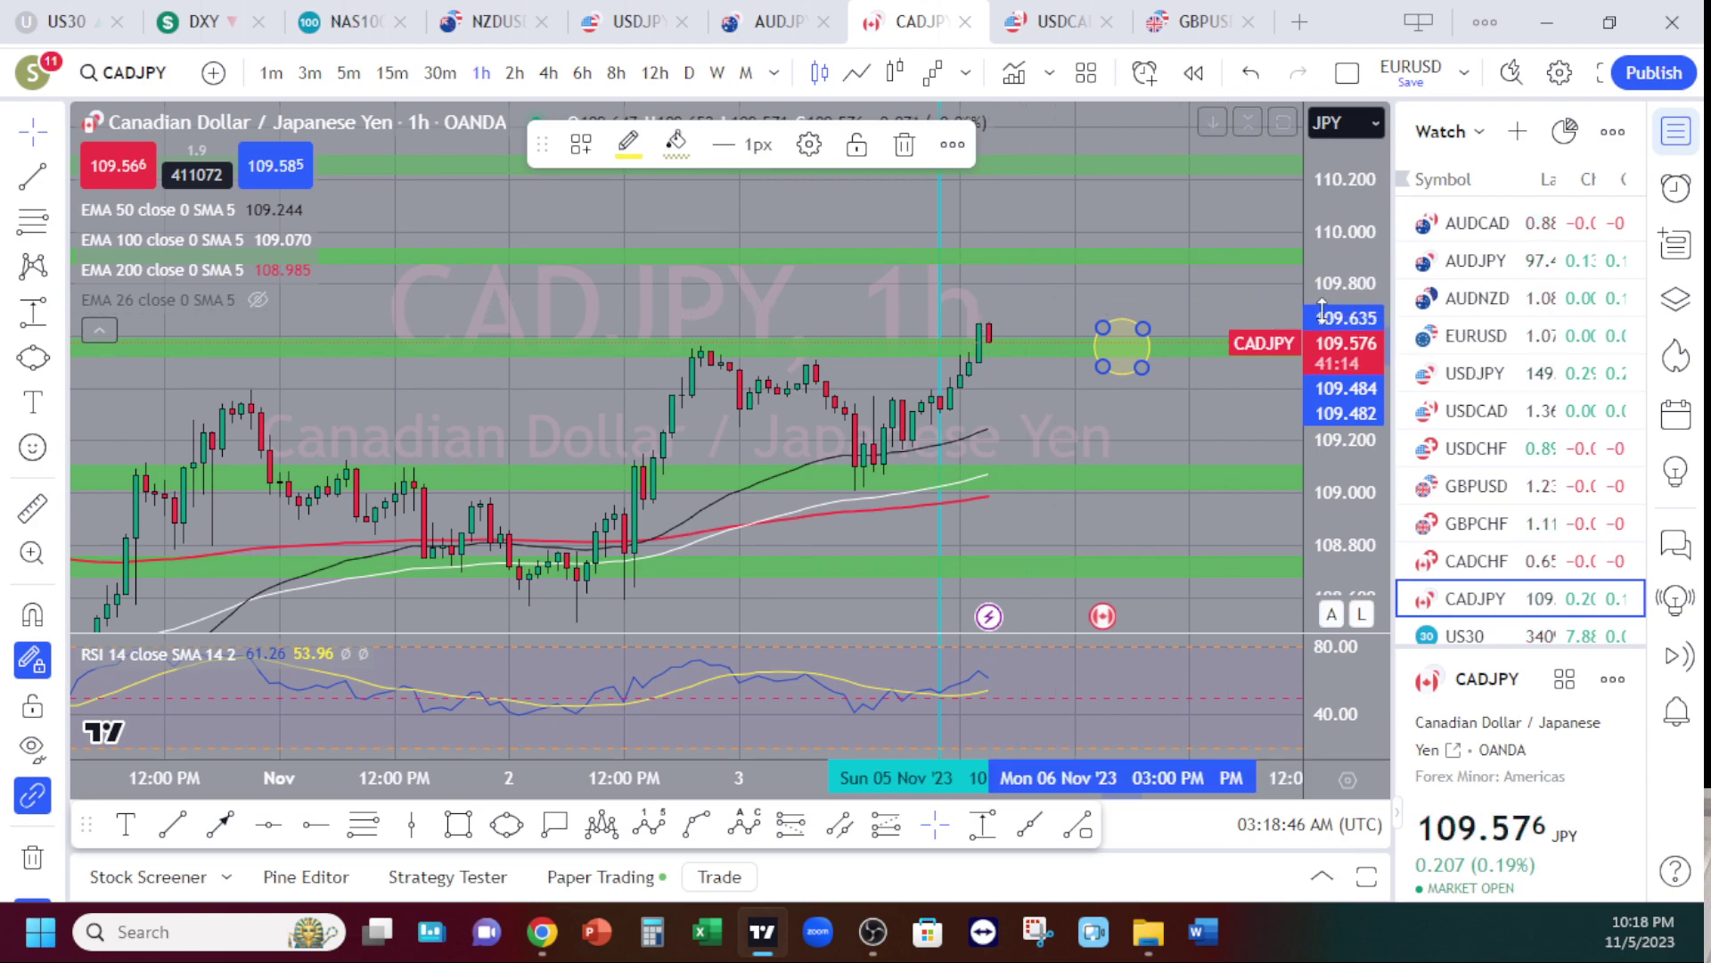
scroll(1329, 308, up, 2)
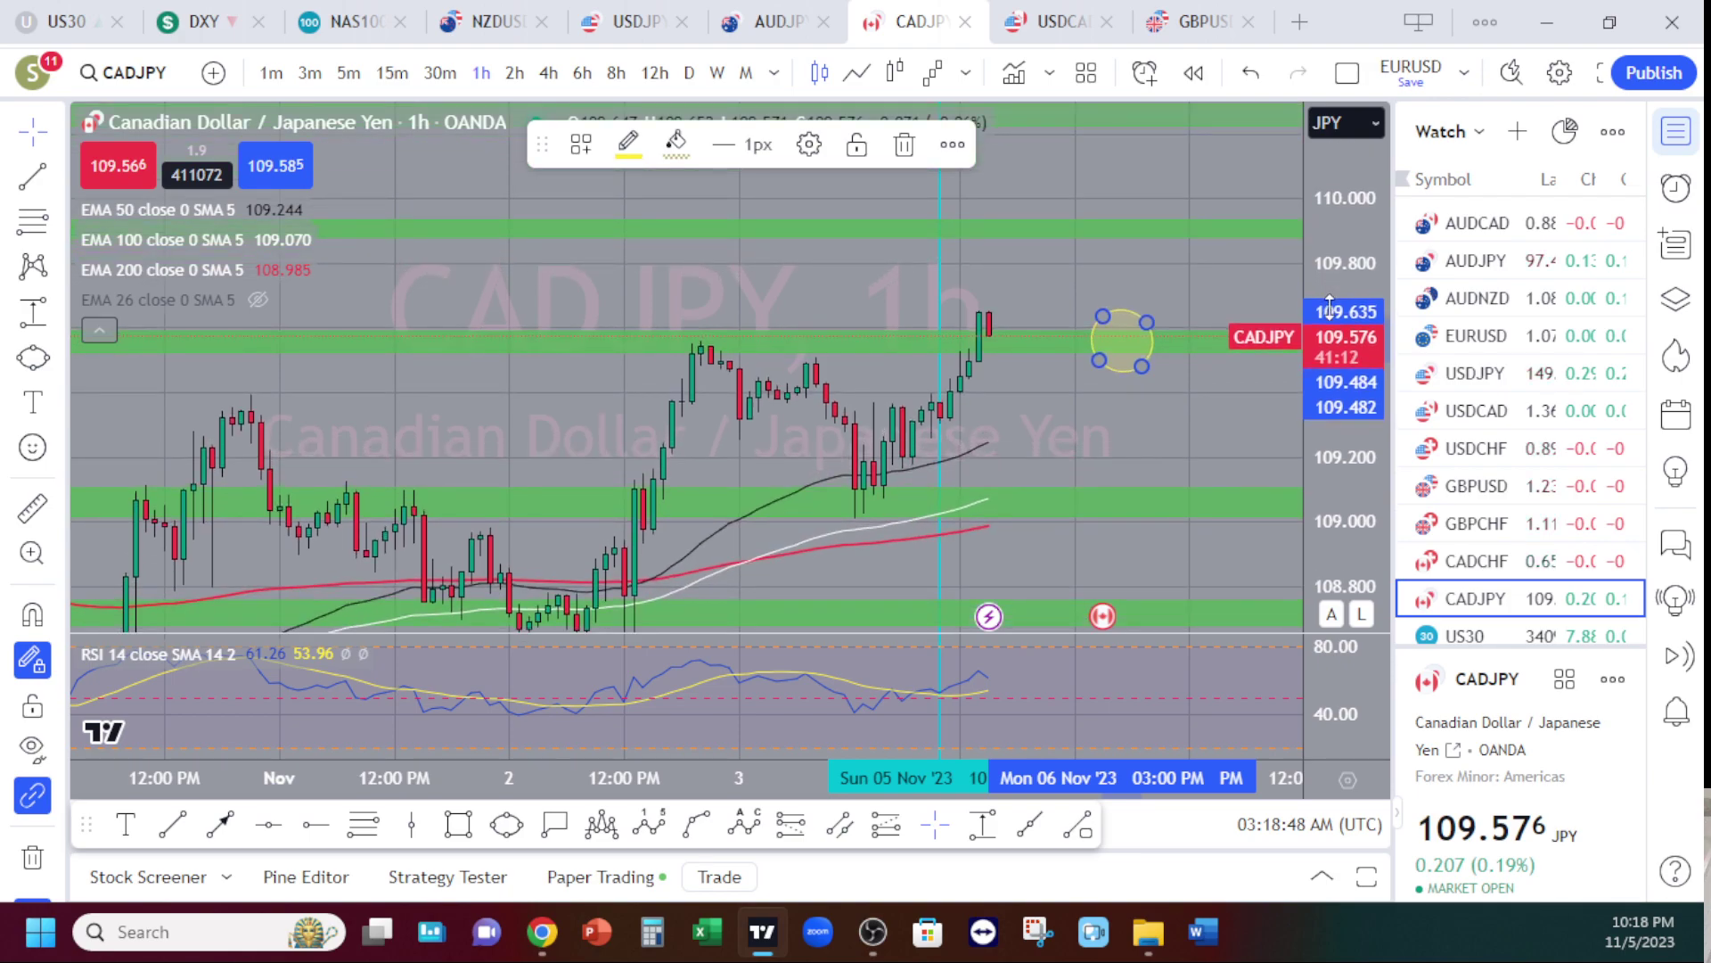
scroll(1329, 307, up, 2)
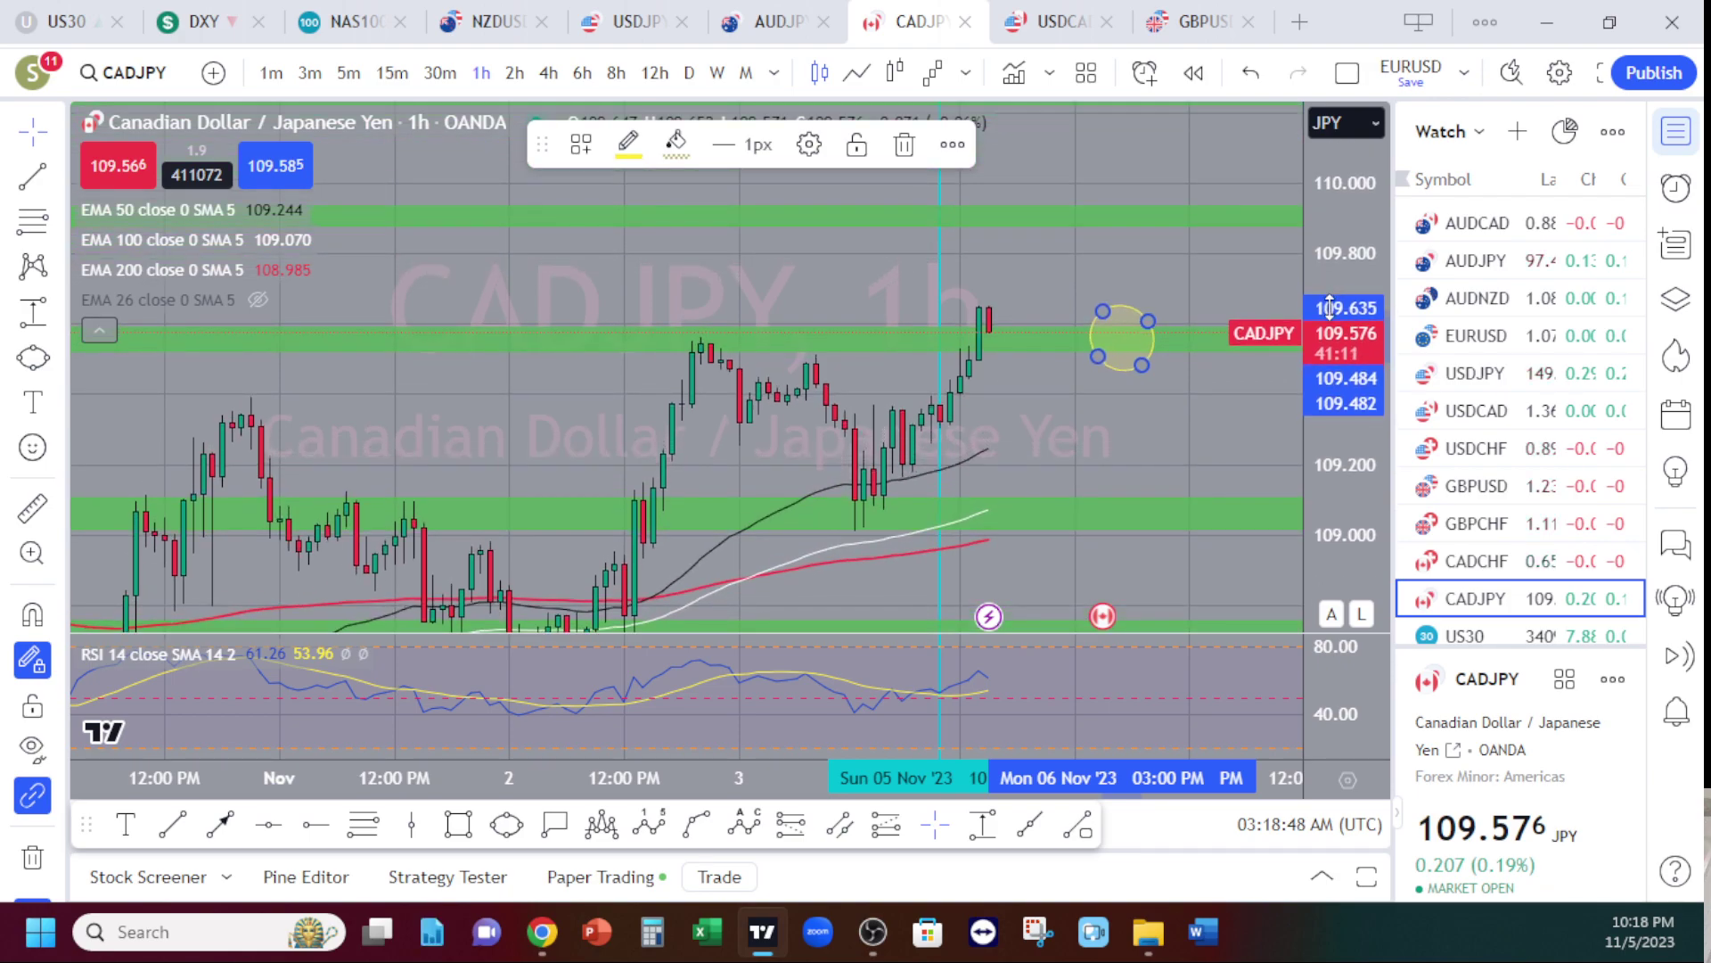
- Return to 4-hour candles, widen the yellow circle, and pan the latest candles toward the right
click(547, 85)
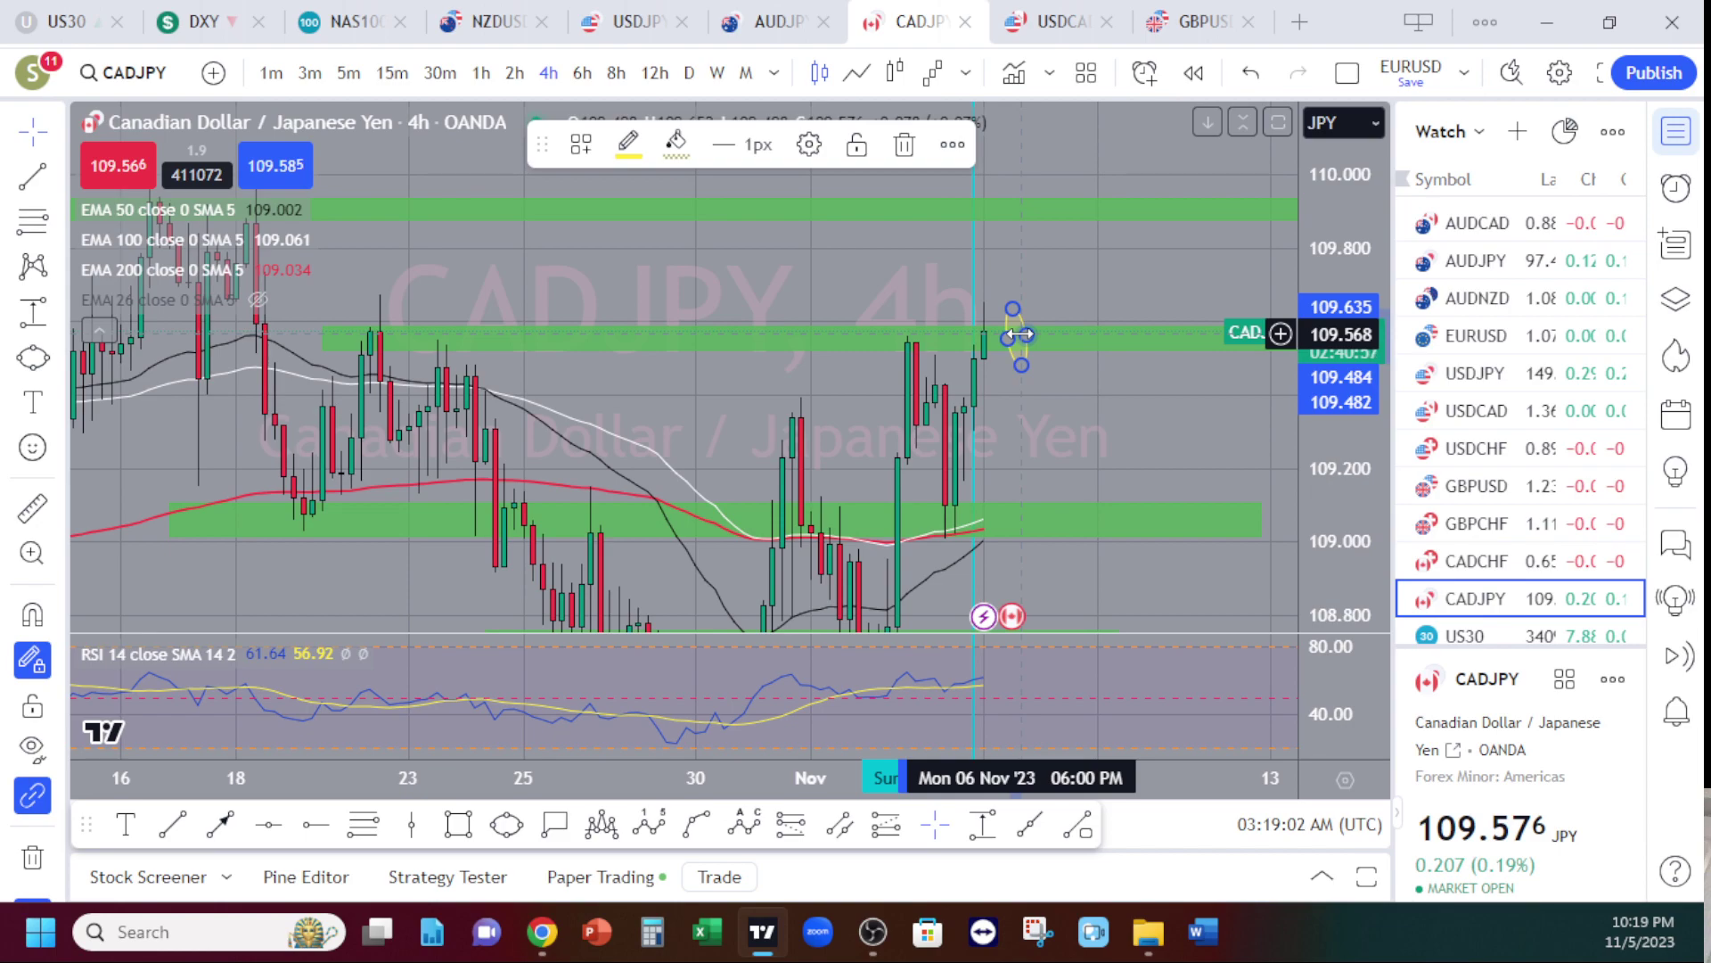
drag(1008, 337, 990, 342)
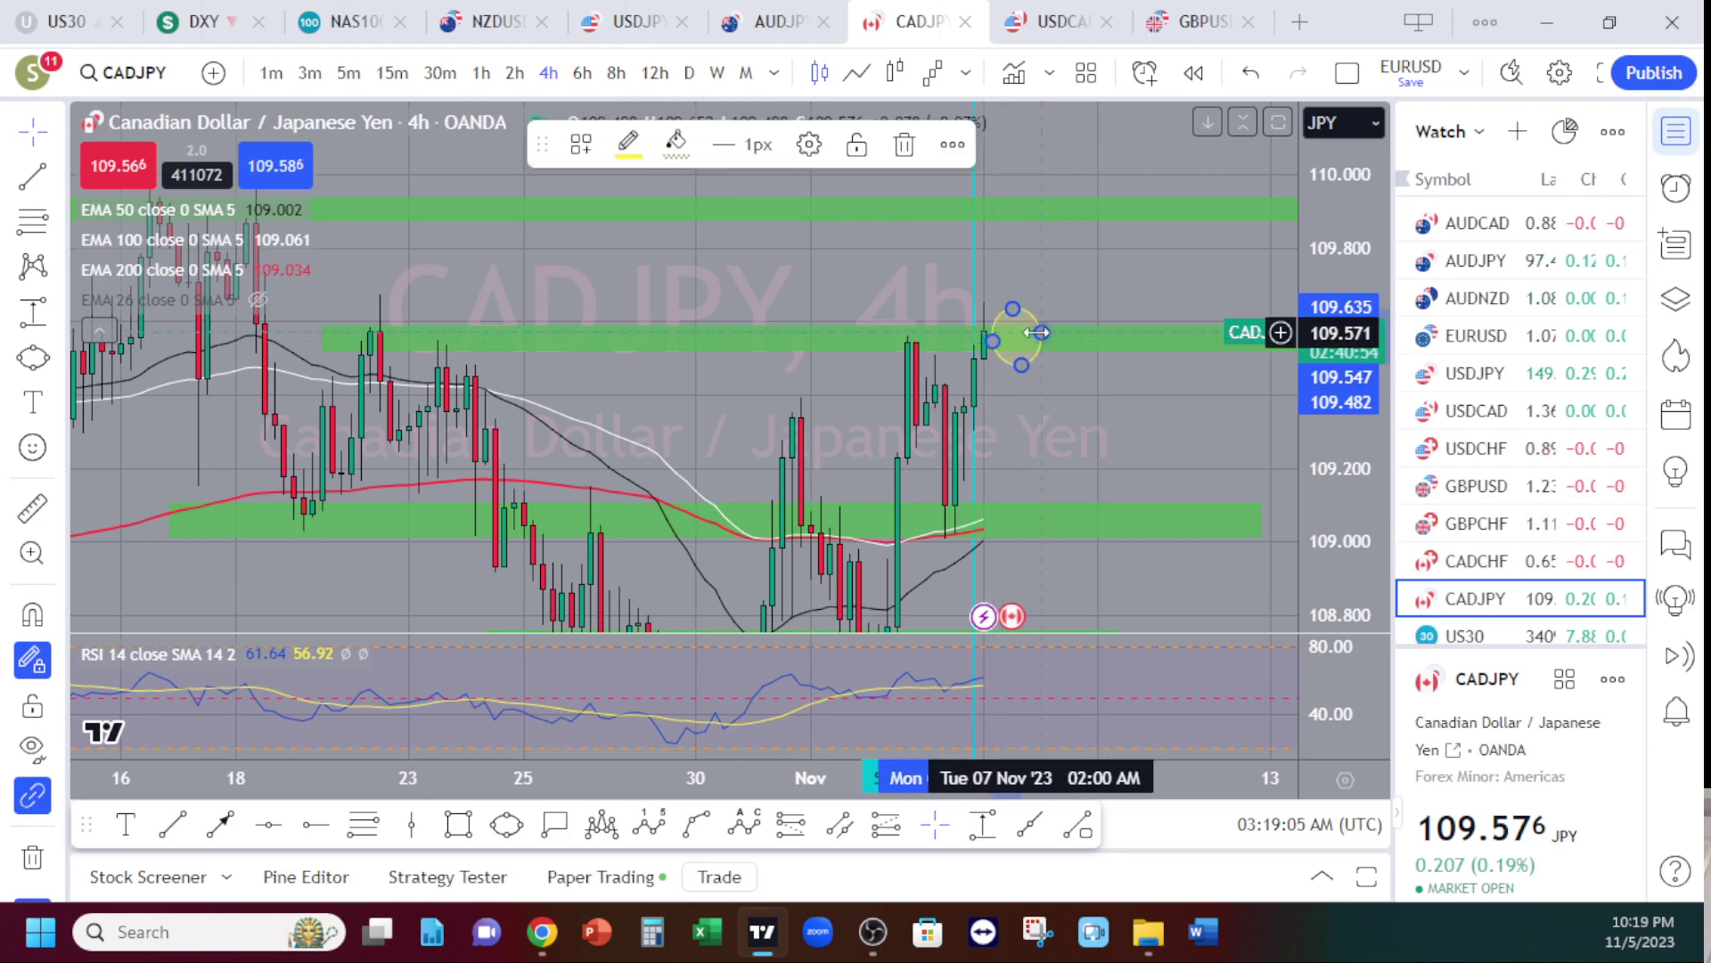
mouse_move(1112, 328)
mouse_down()
mouse_move(1077, 390)
mouse_move(1028, 381)
mouse_up()
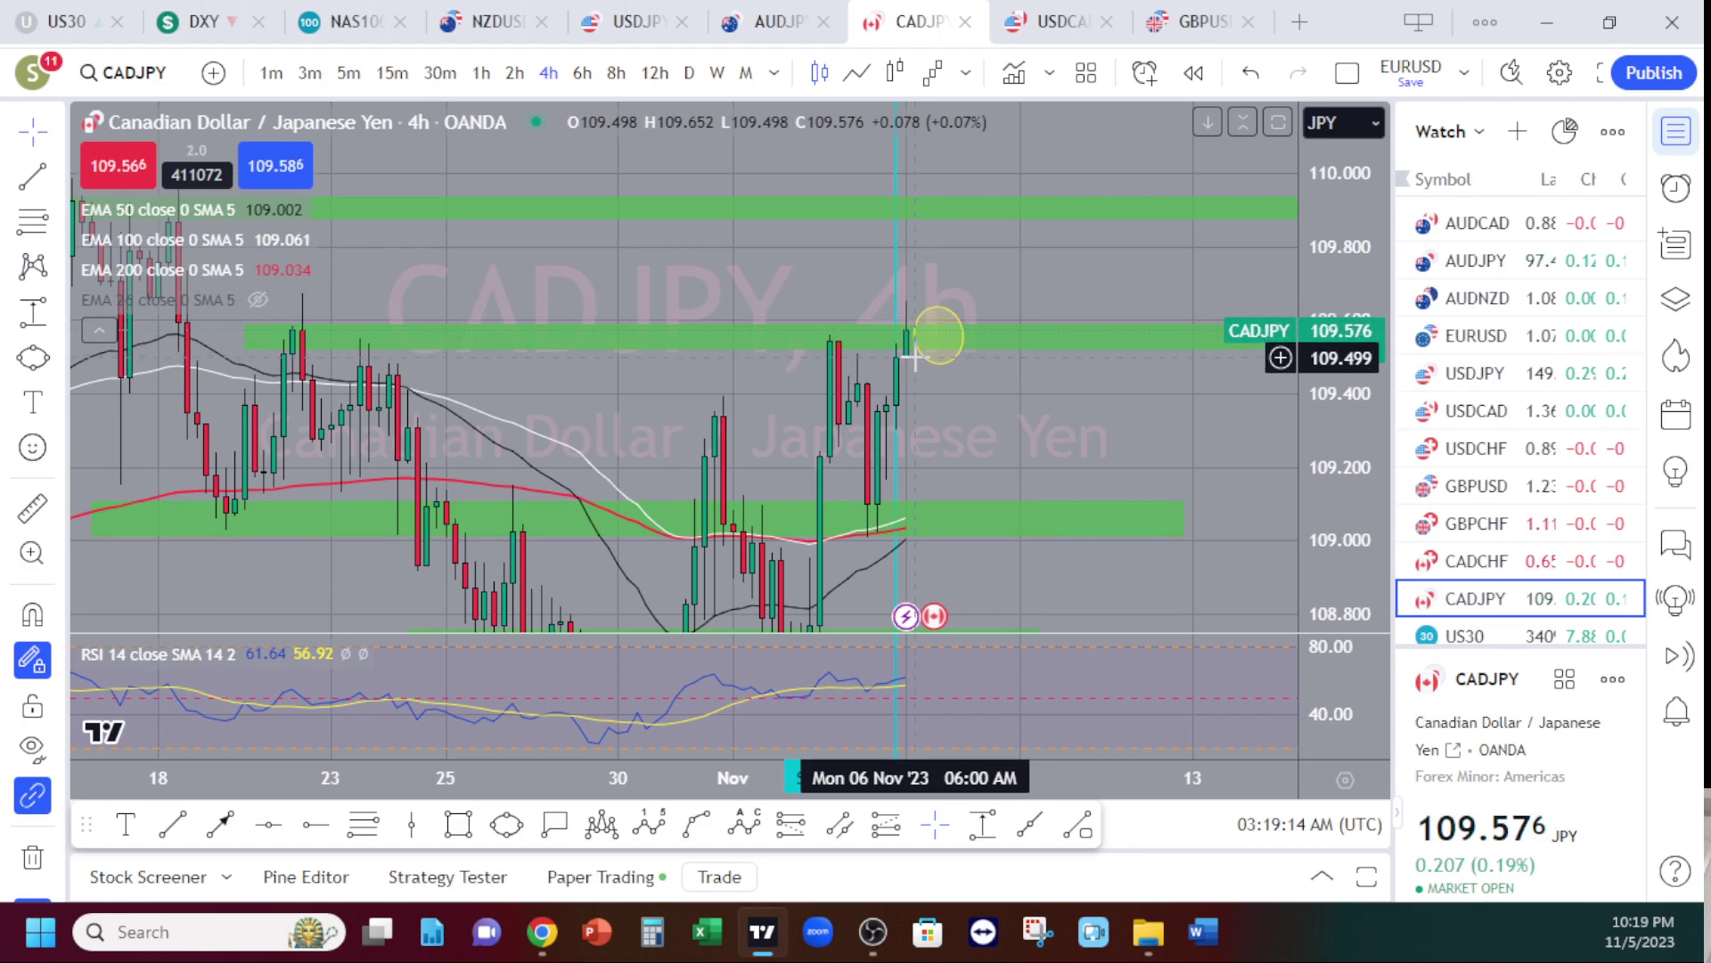
drag(927, 371, 1158, 371)
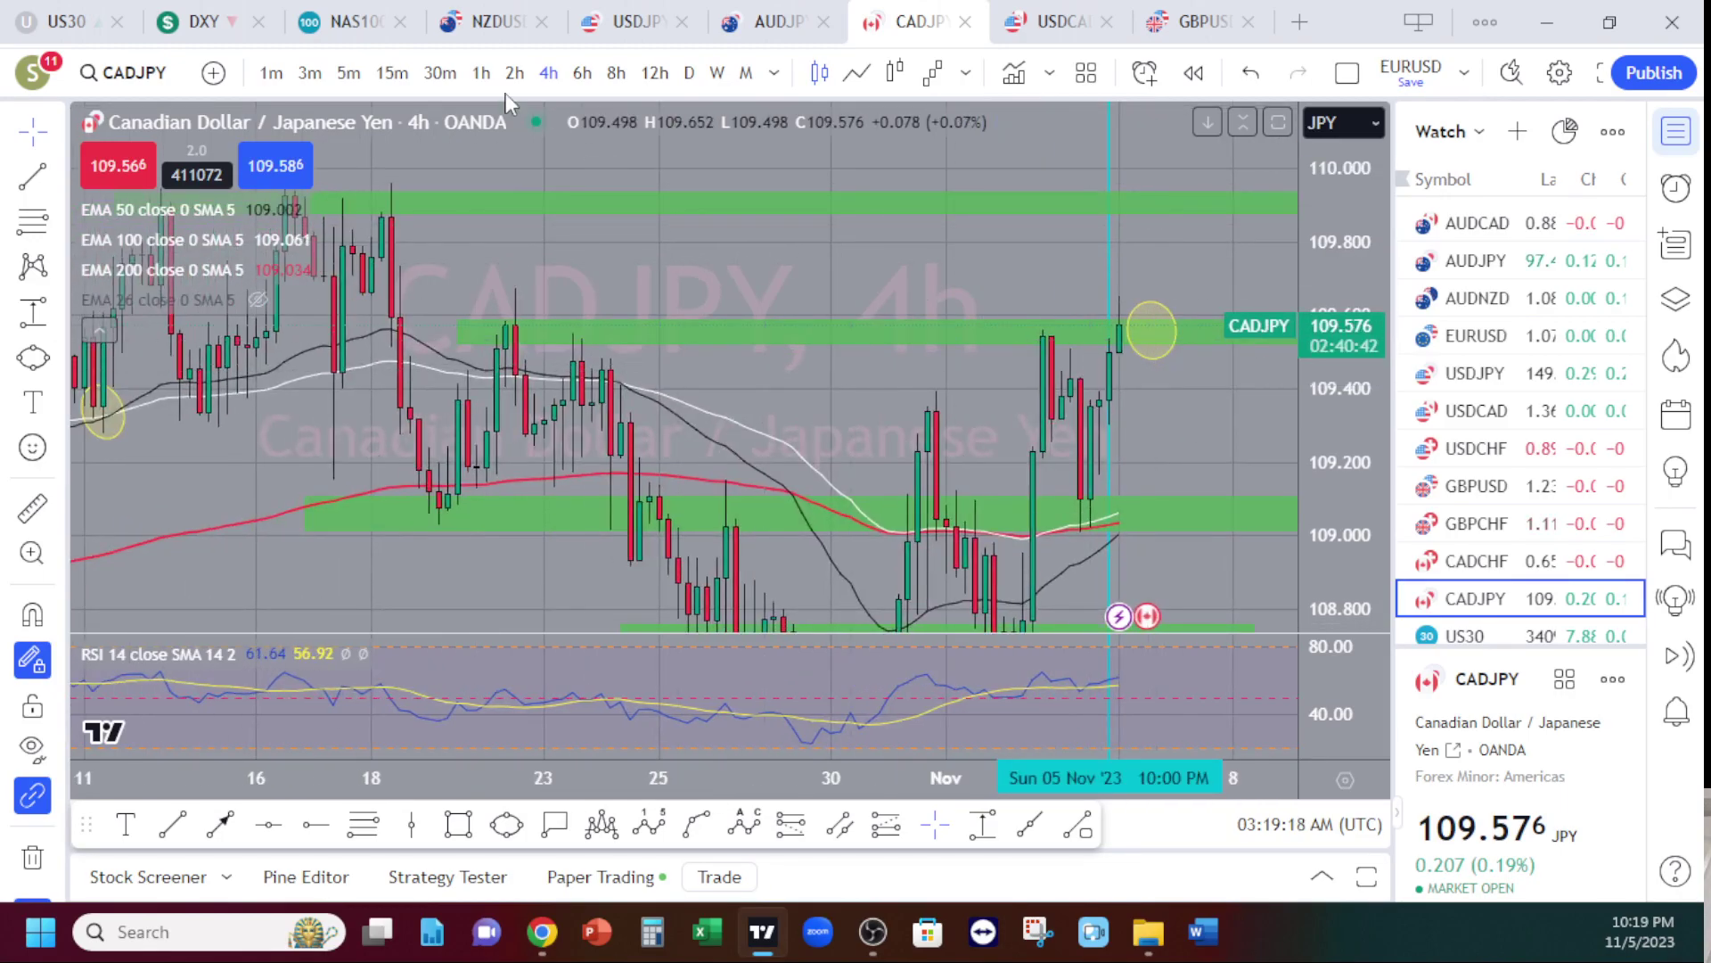
- Switch to 1-hour and pan to centre the yellow ellipse near 109.58 and recent candles
click(482, 77)
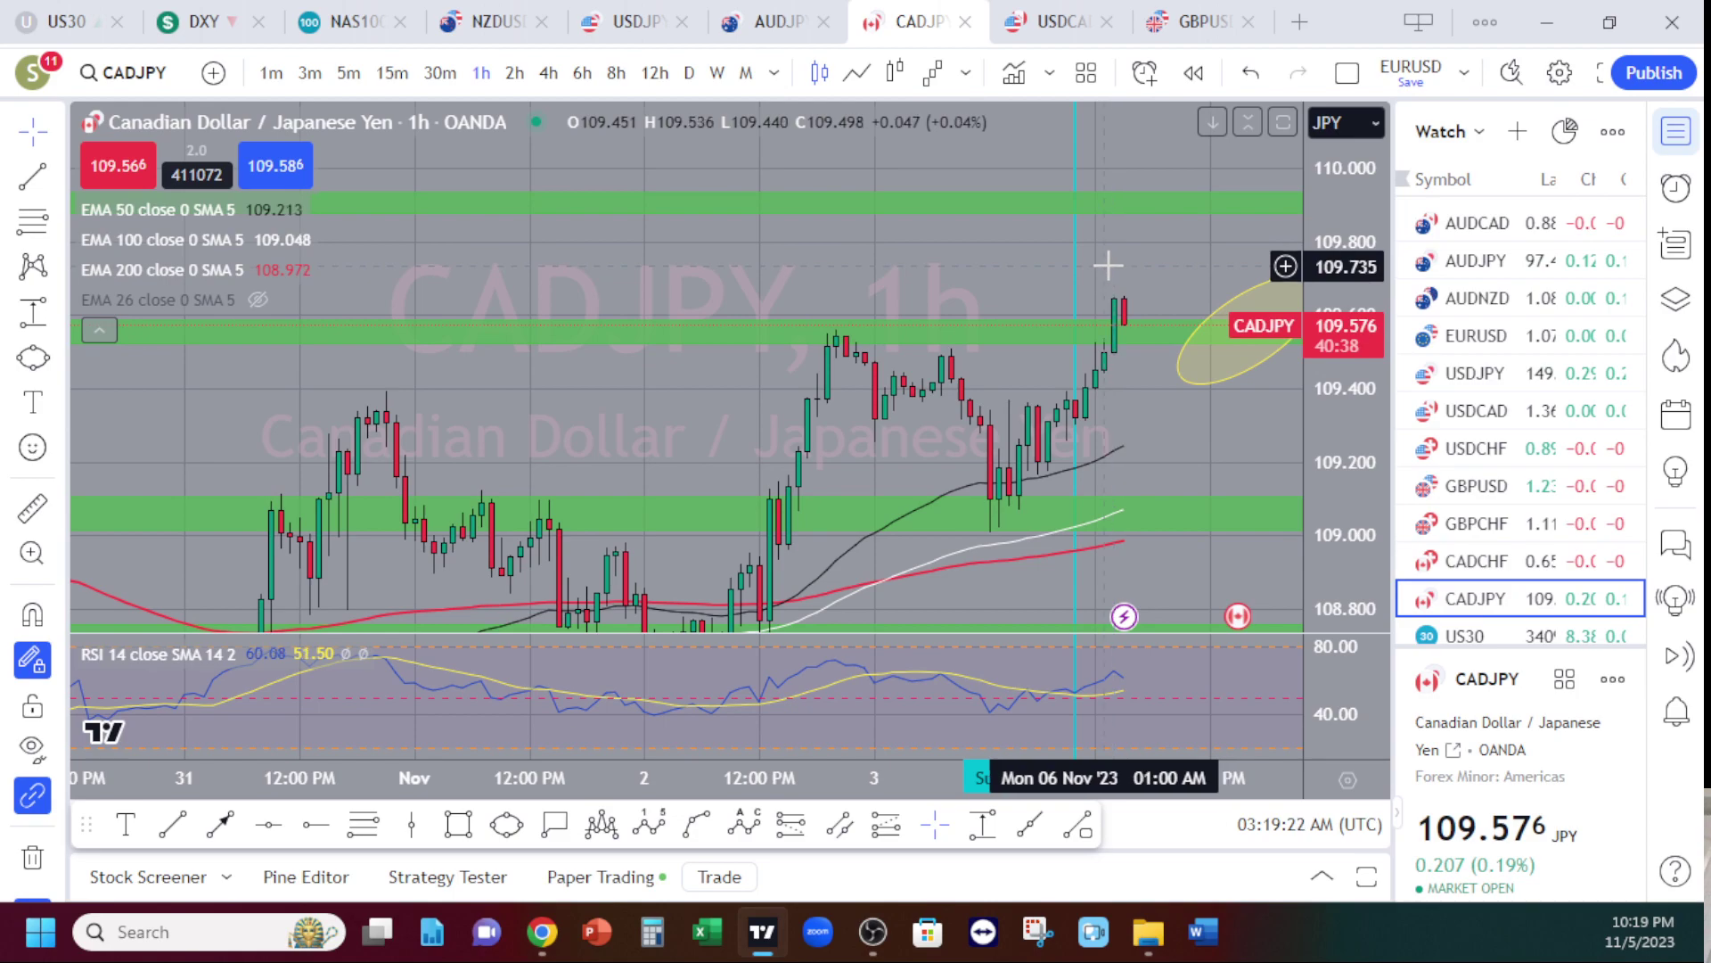
drag(1070, 252, 994, 232)
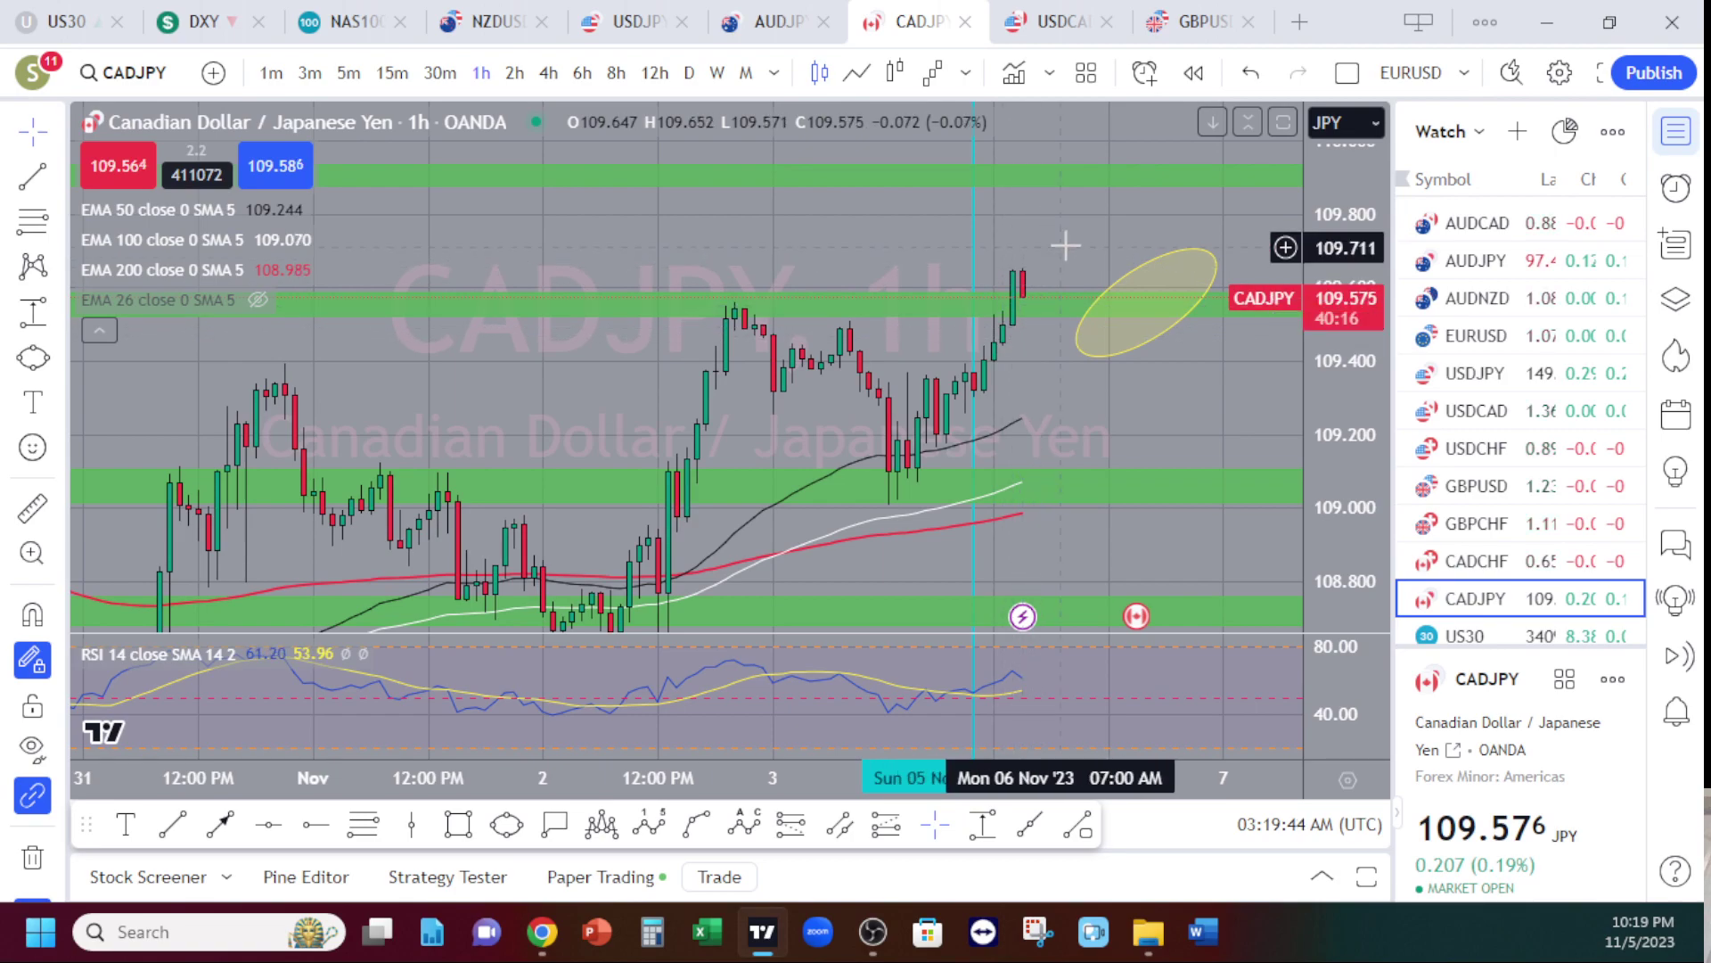
drag(1066, 245, 1066, 298)
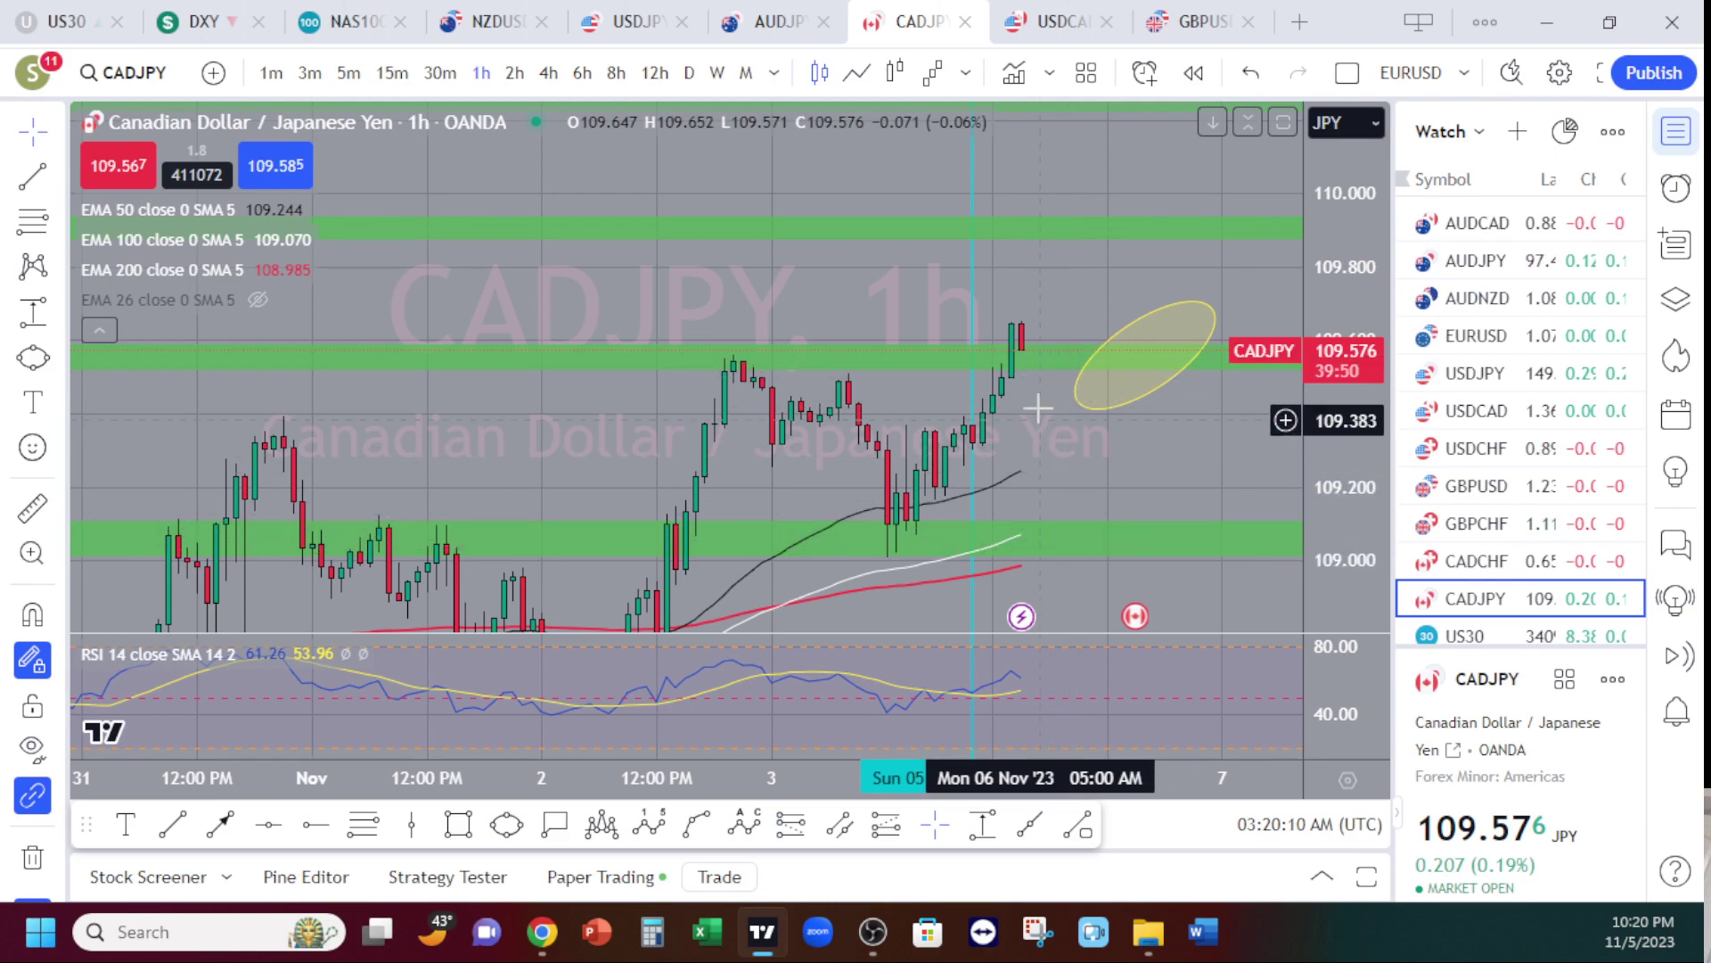
- Measure from the latest candle to the lower green zone, delete the measurement, then shrink the ellipse to a circle
click(982, 824)
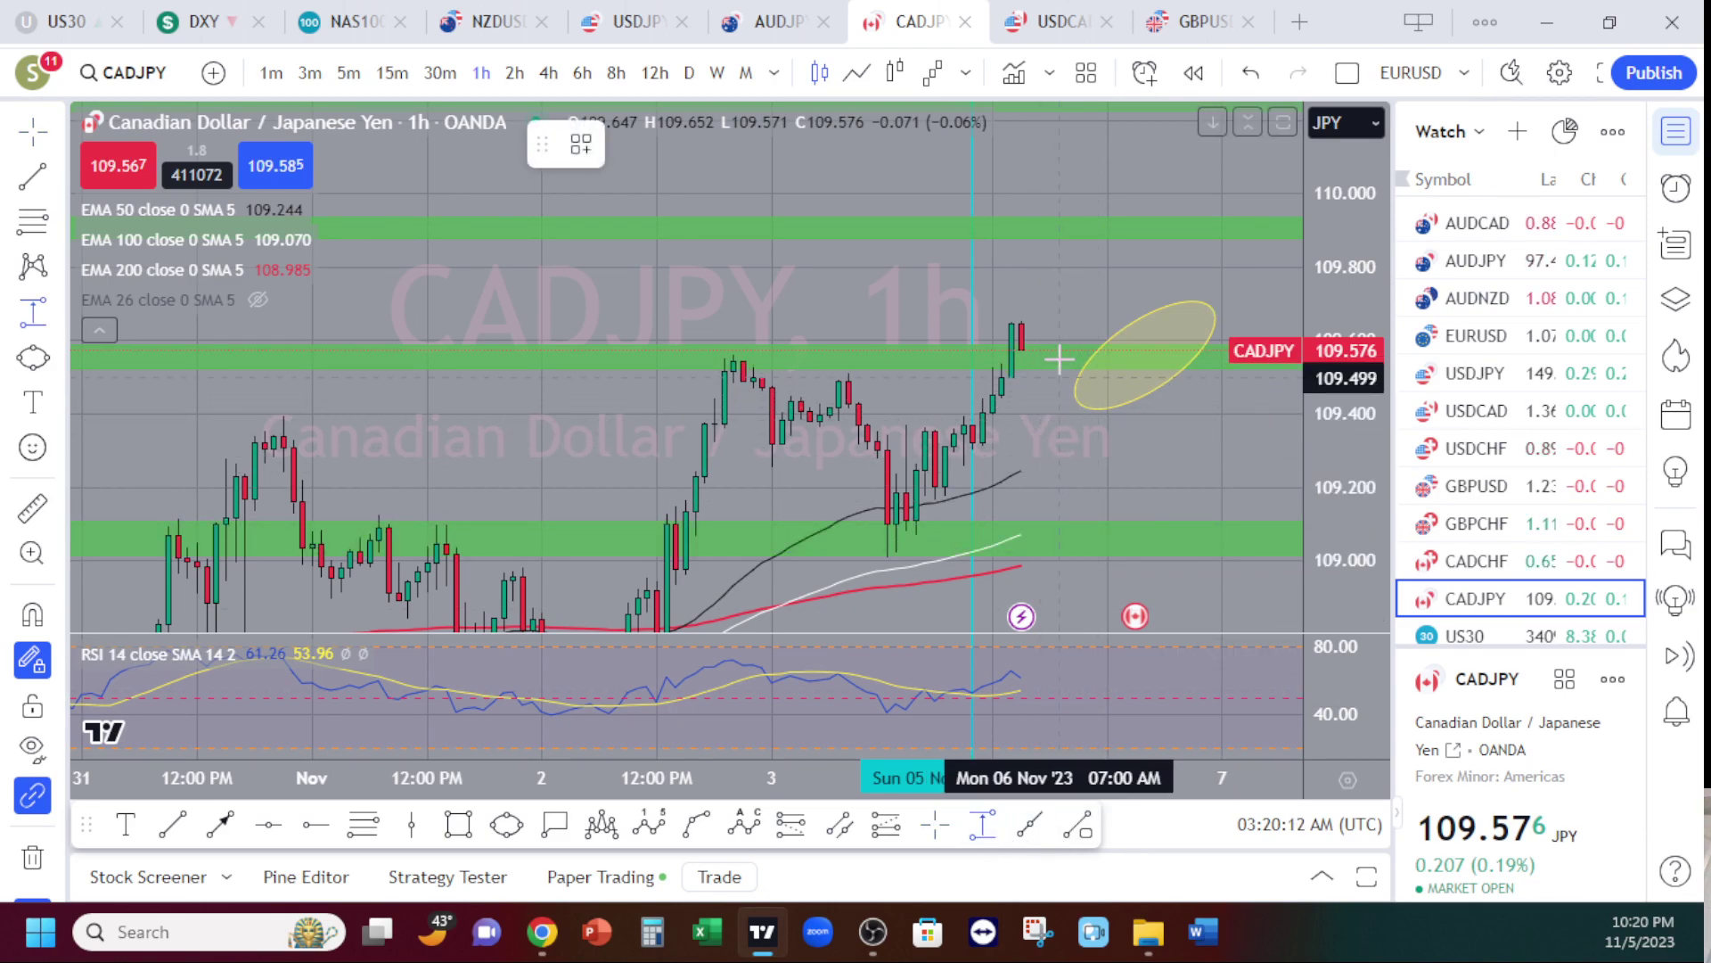
click(1059, 356)
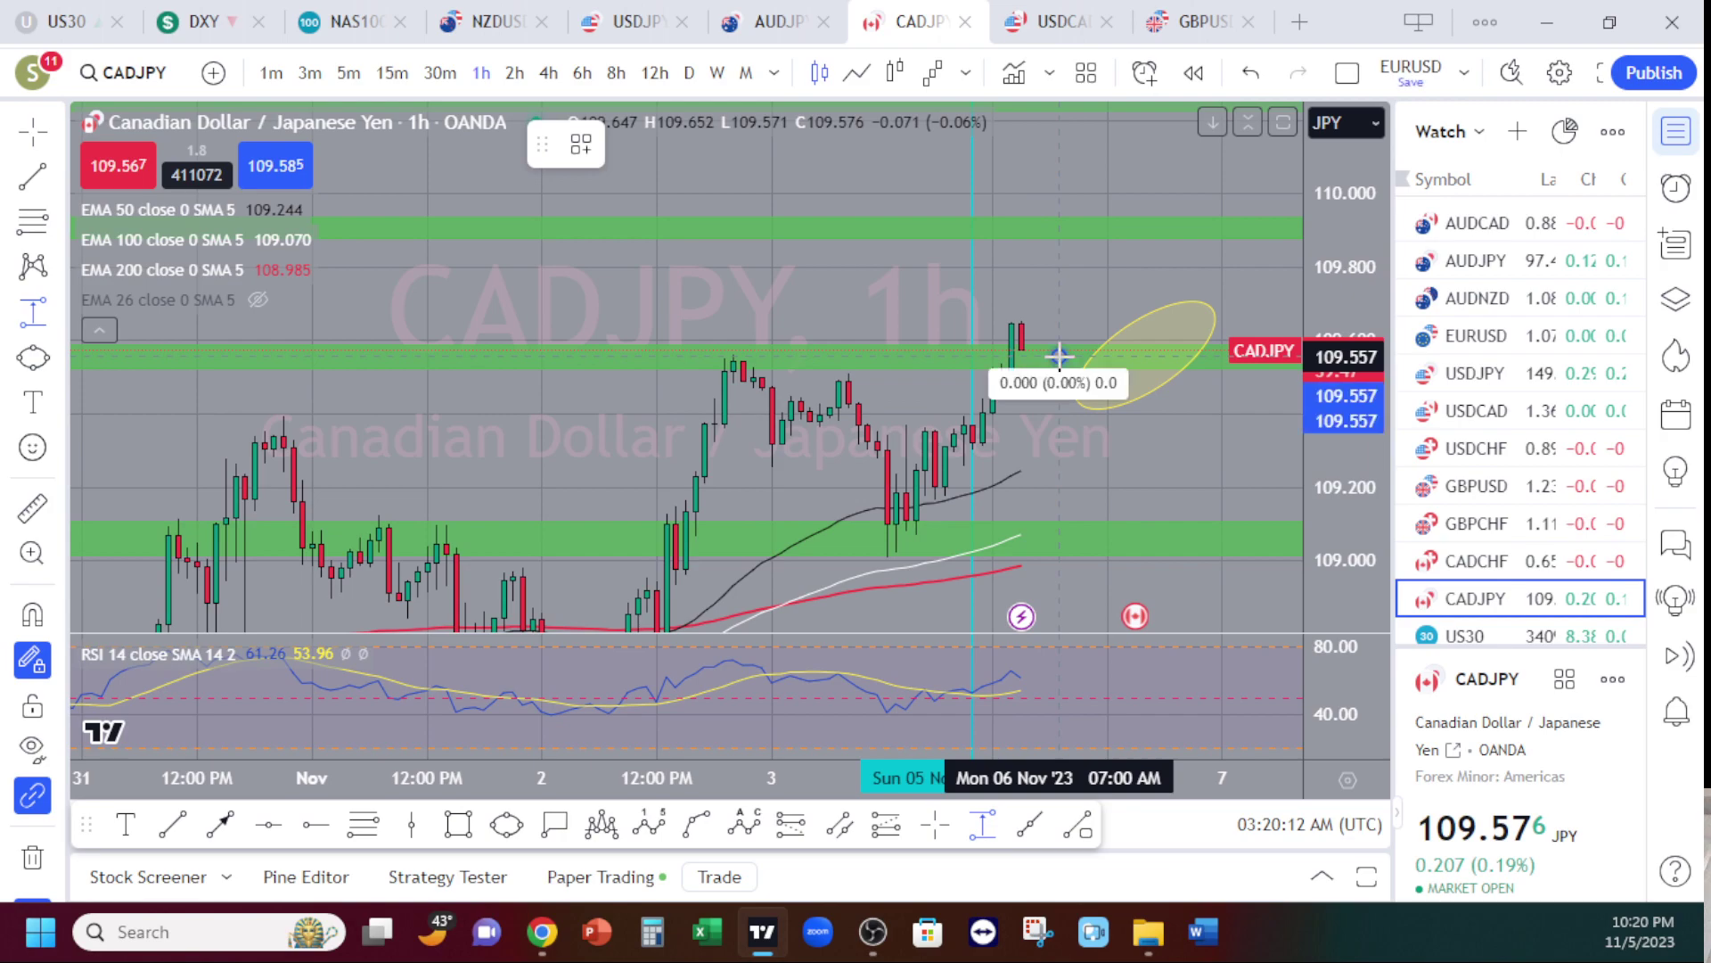
click(1070, 534)
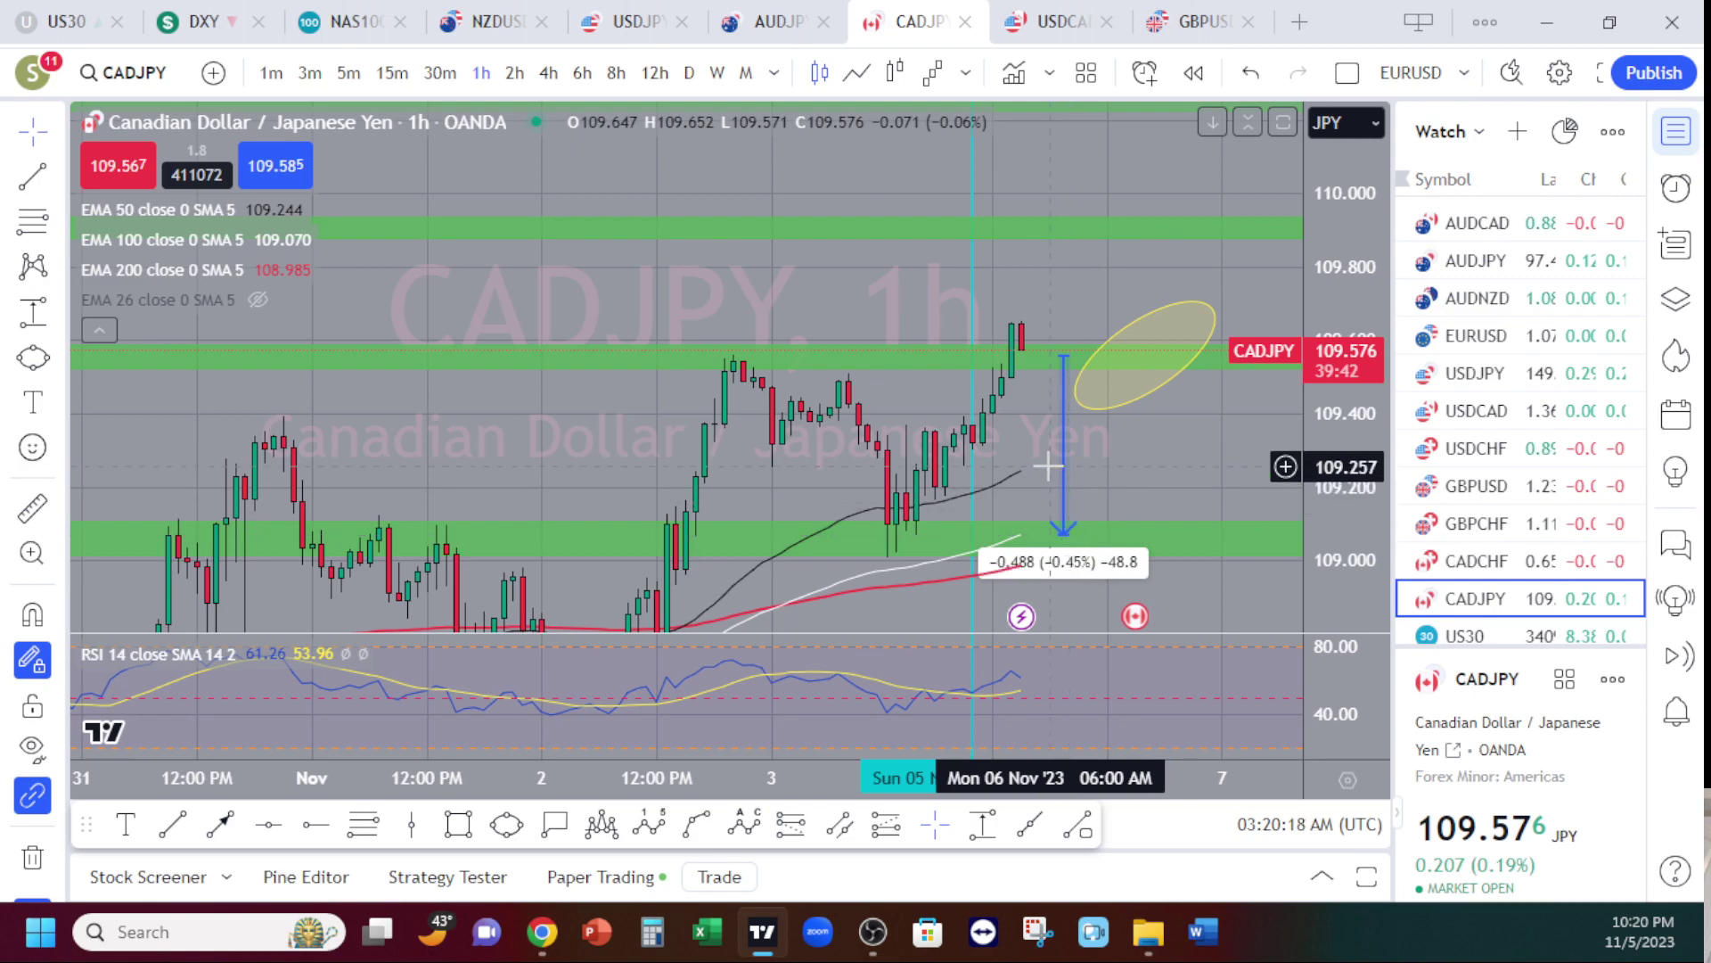
click(904, 144)
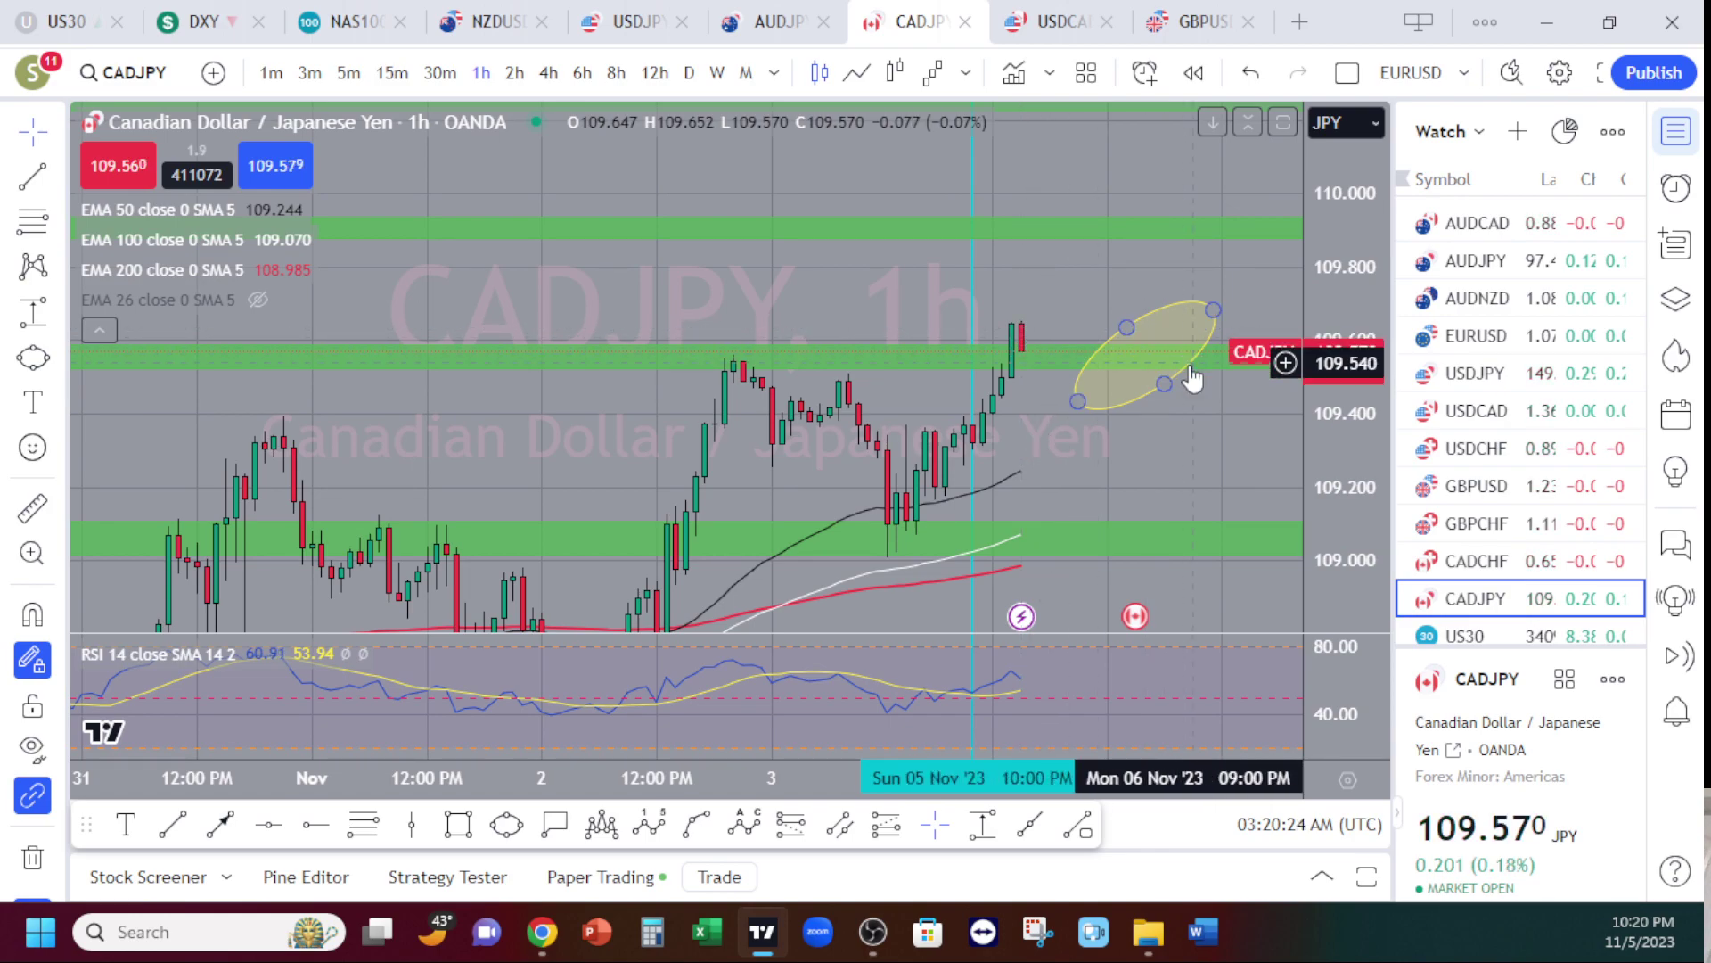
click(1081, 400)
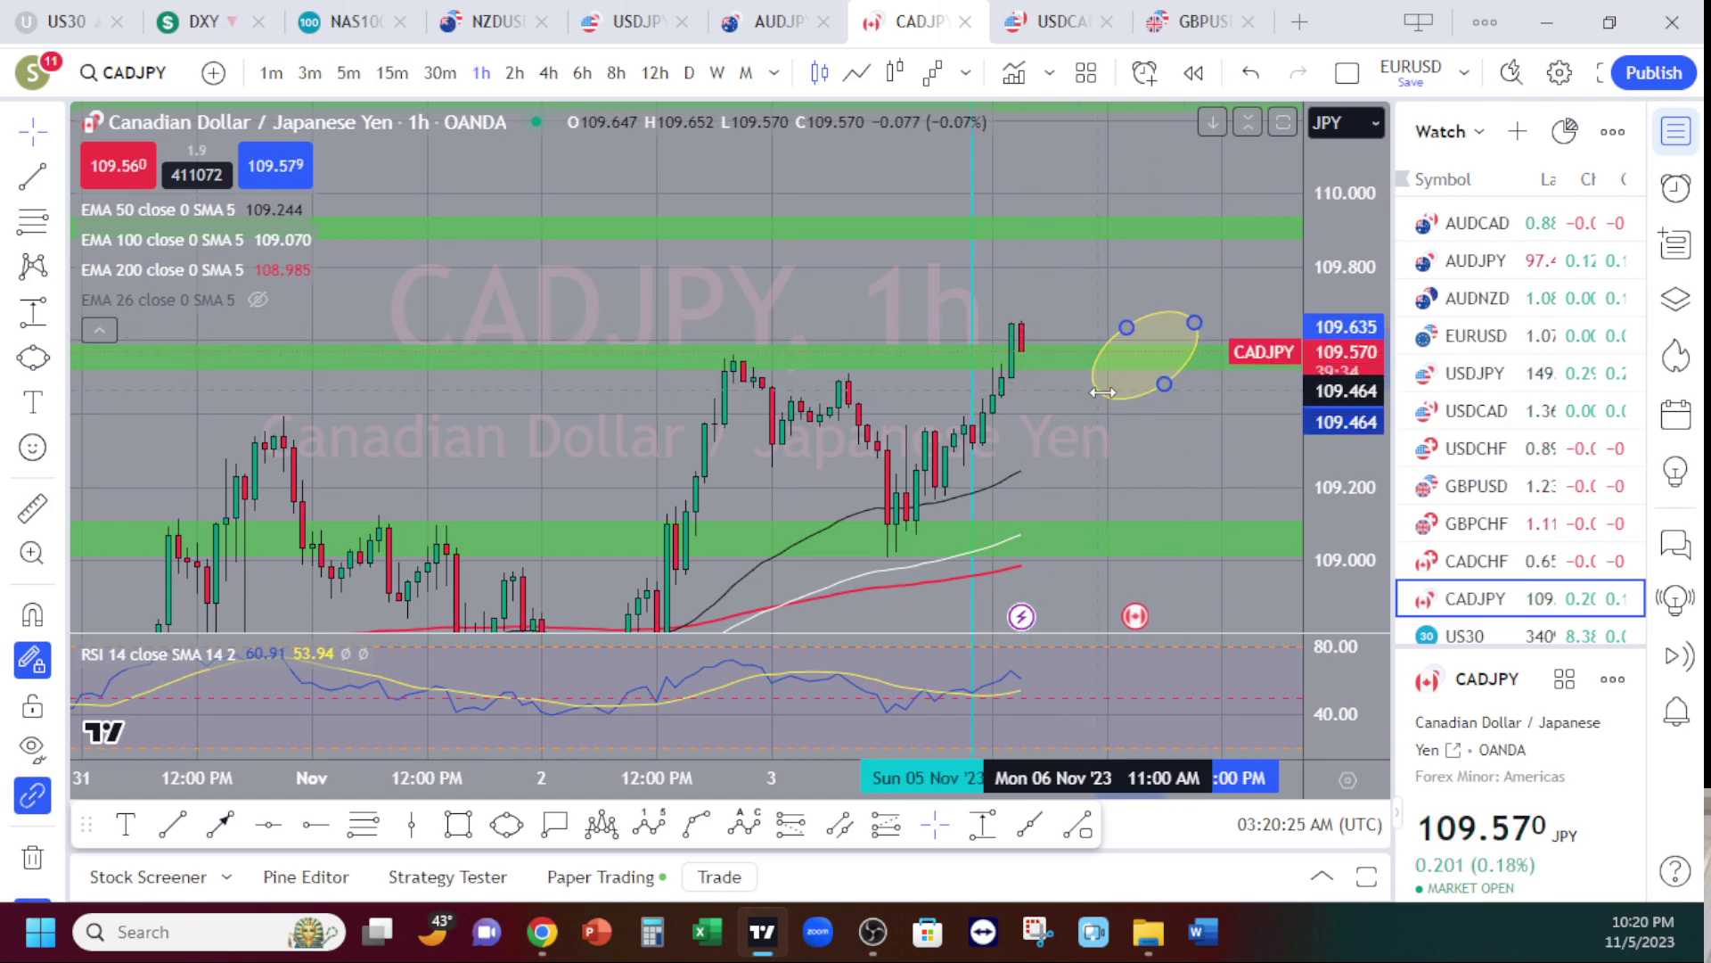
drag(1081, 400, 1118, 376)
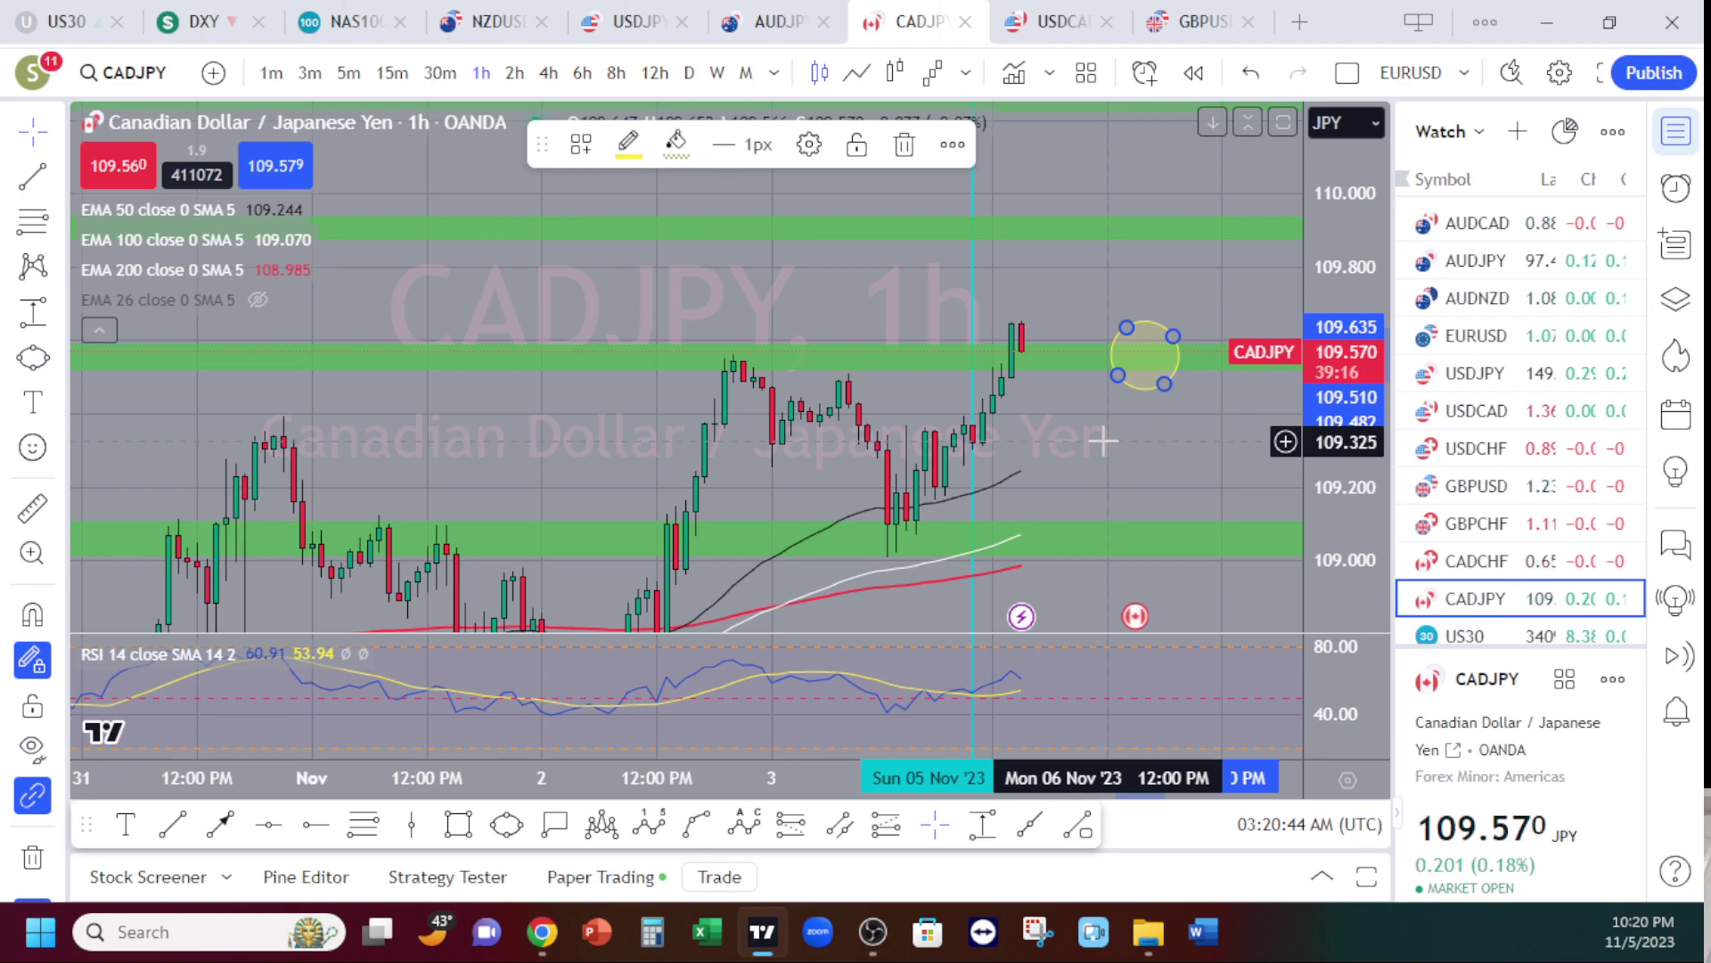
- Rescale the price axis, view the target circle on 30-minute candles, then return to 4-hour
drag(1357, 294, 1356, 338)
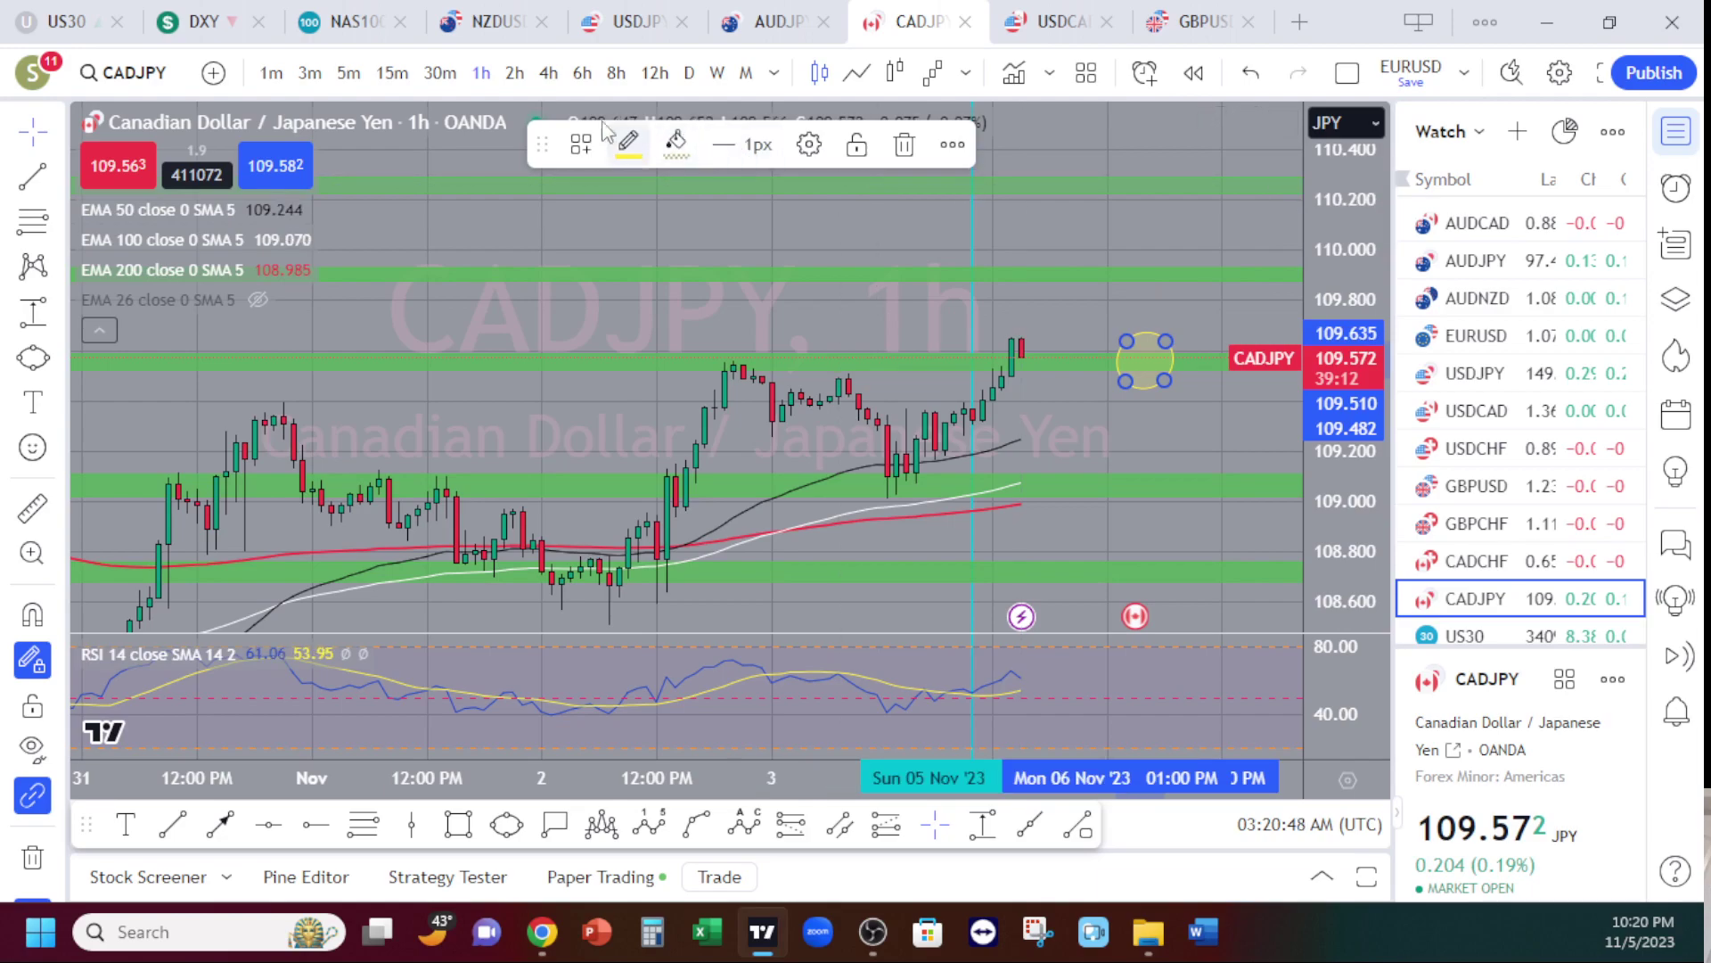
click(440, 73)
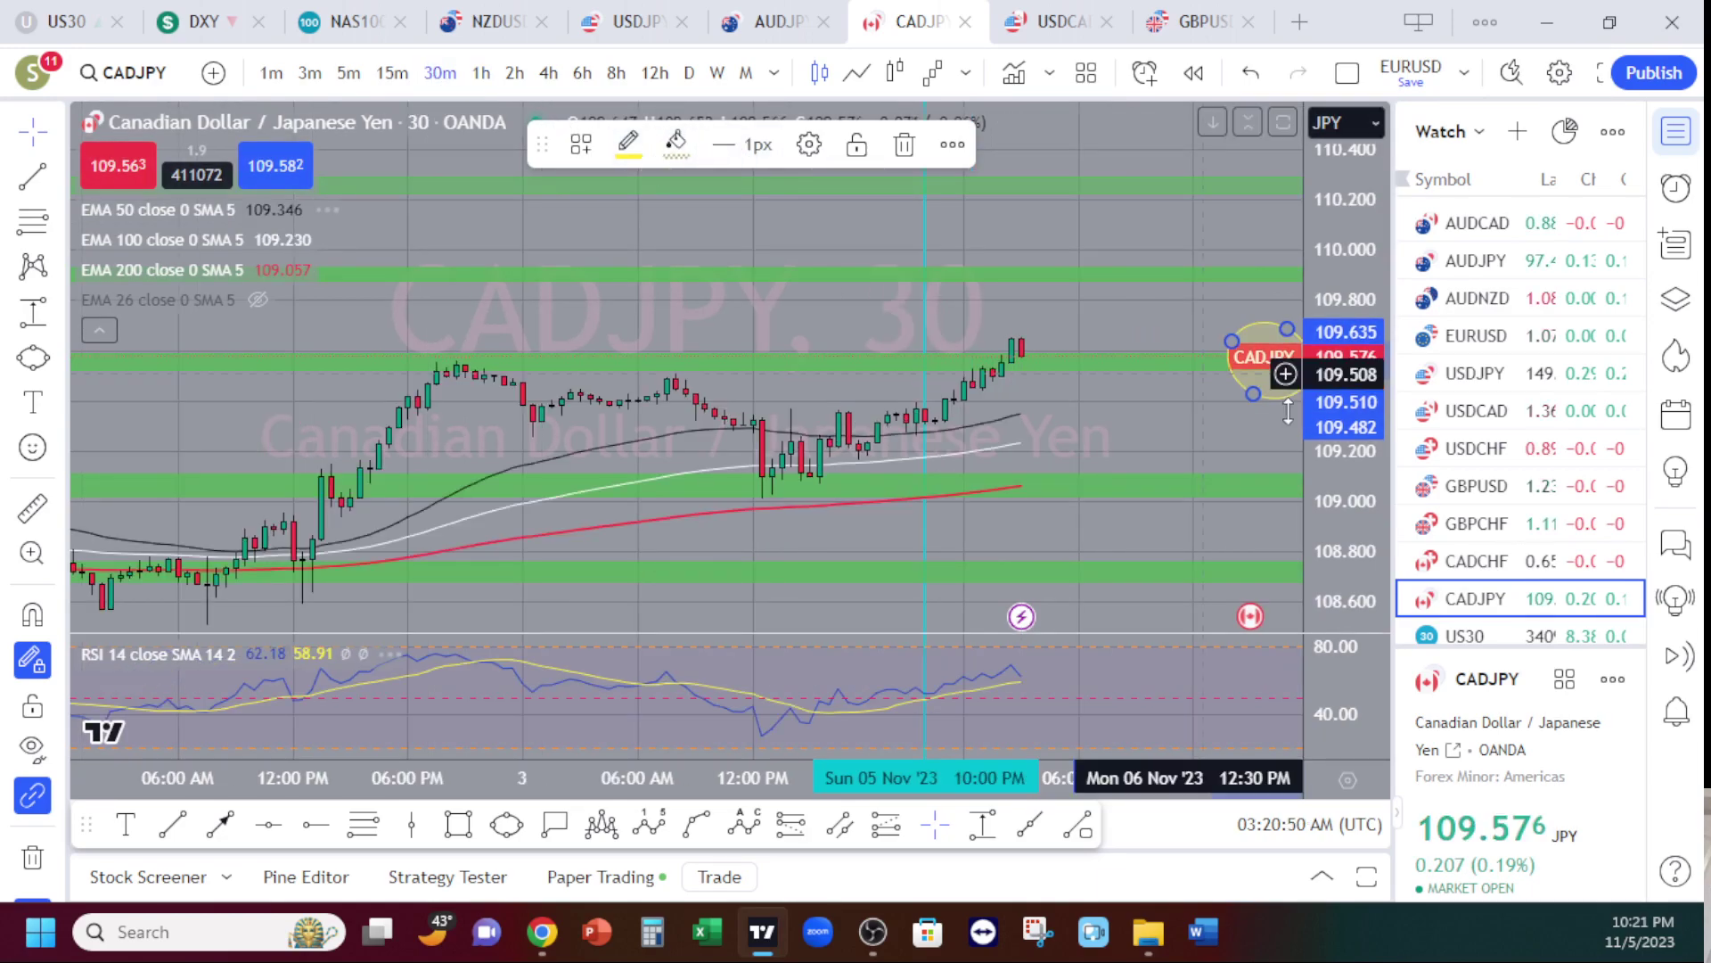
mouse_move(1338, 414)
mouse_down()
mouse_move(1338, 378)
mouse_move(1350, 385)
mouse_up()
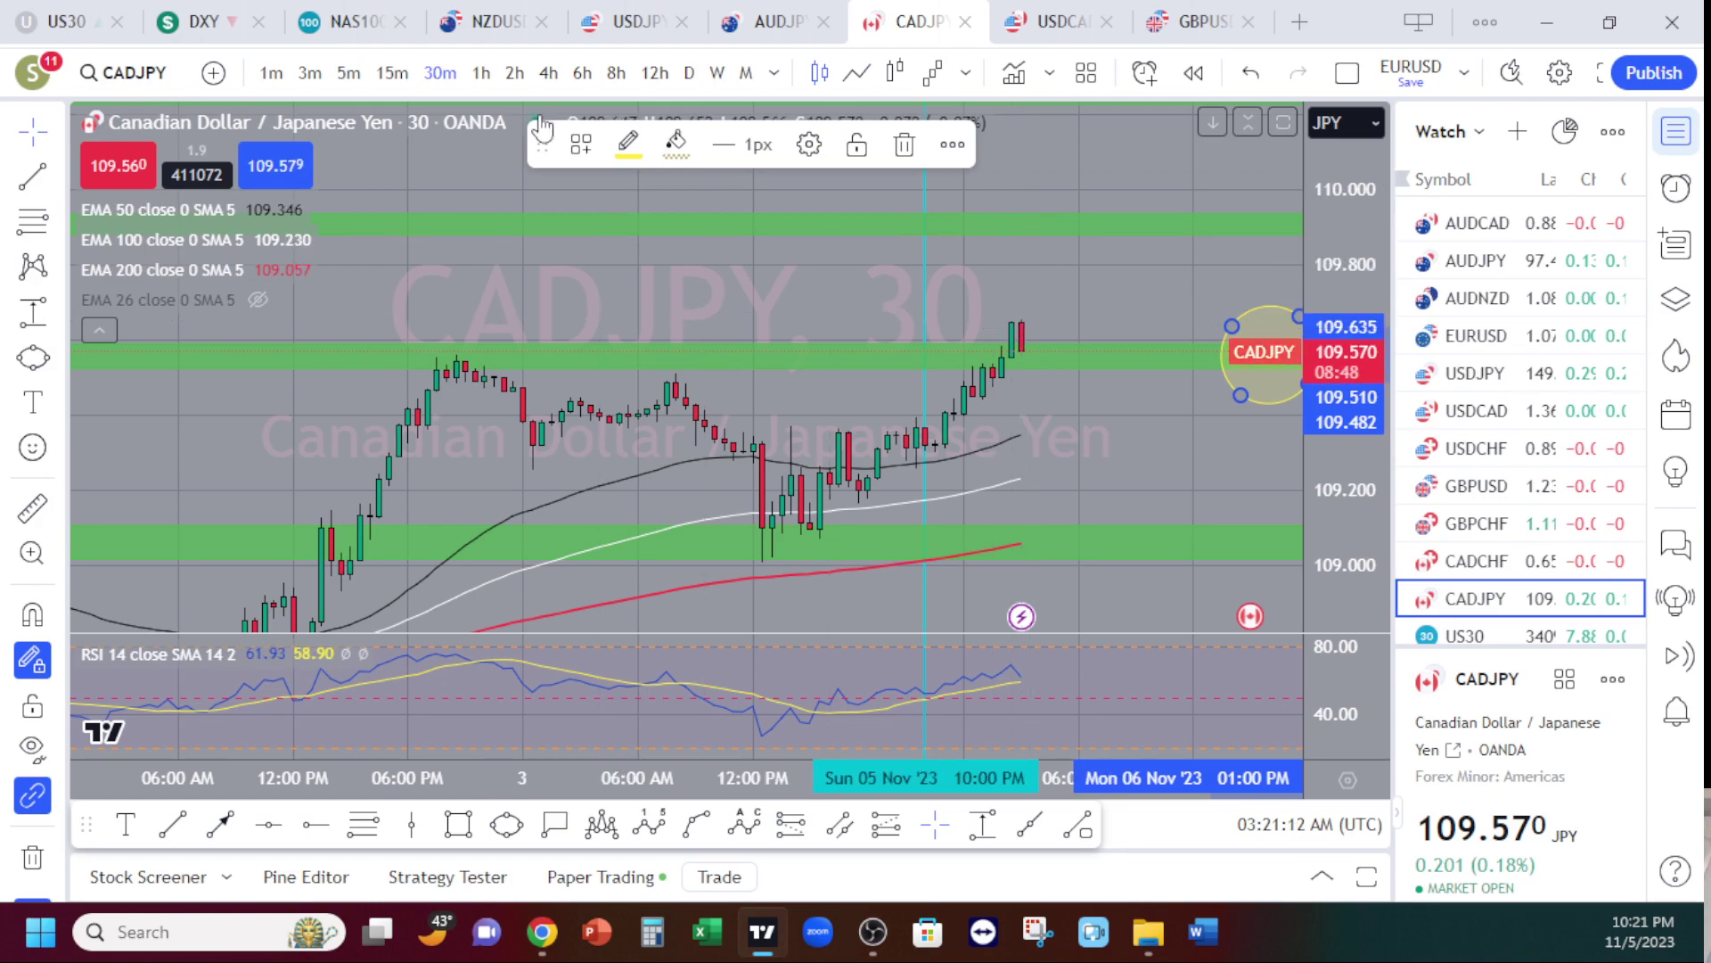
click(548, 75)
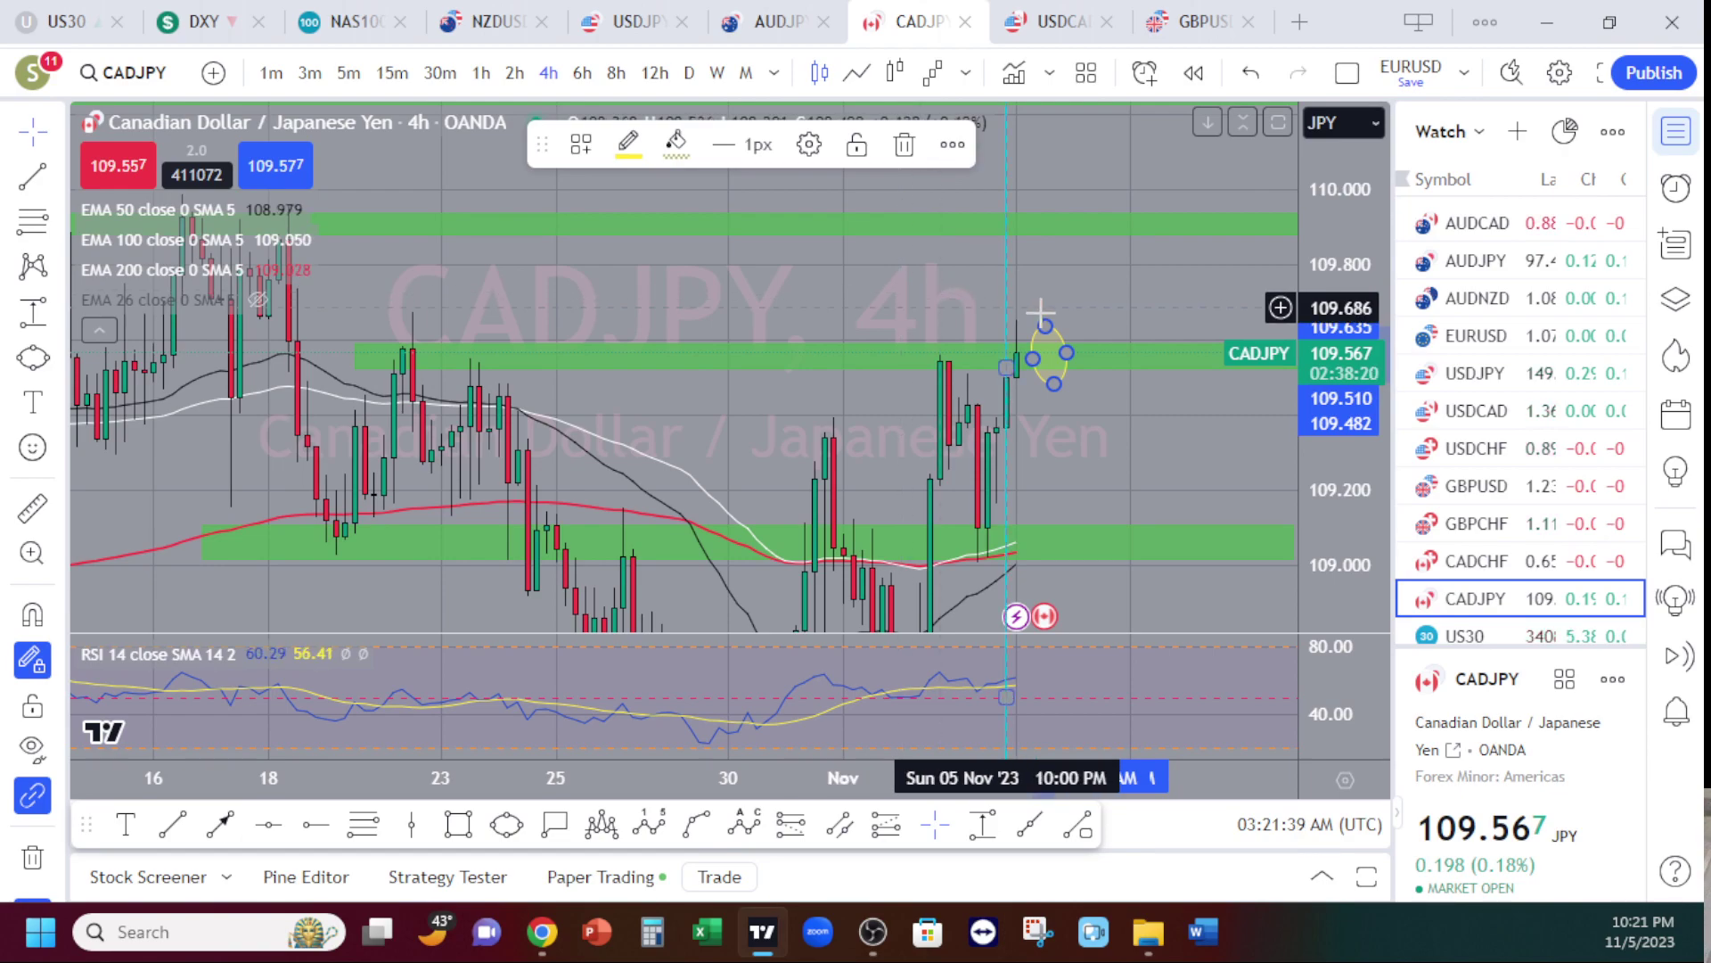
- Compress the price scale to show both blue zones with their ellipses, then switch to 1-hour
drag(1342, 325, 1346, 364)
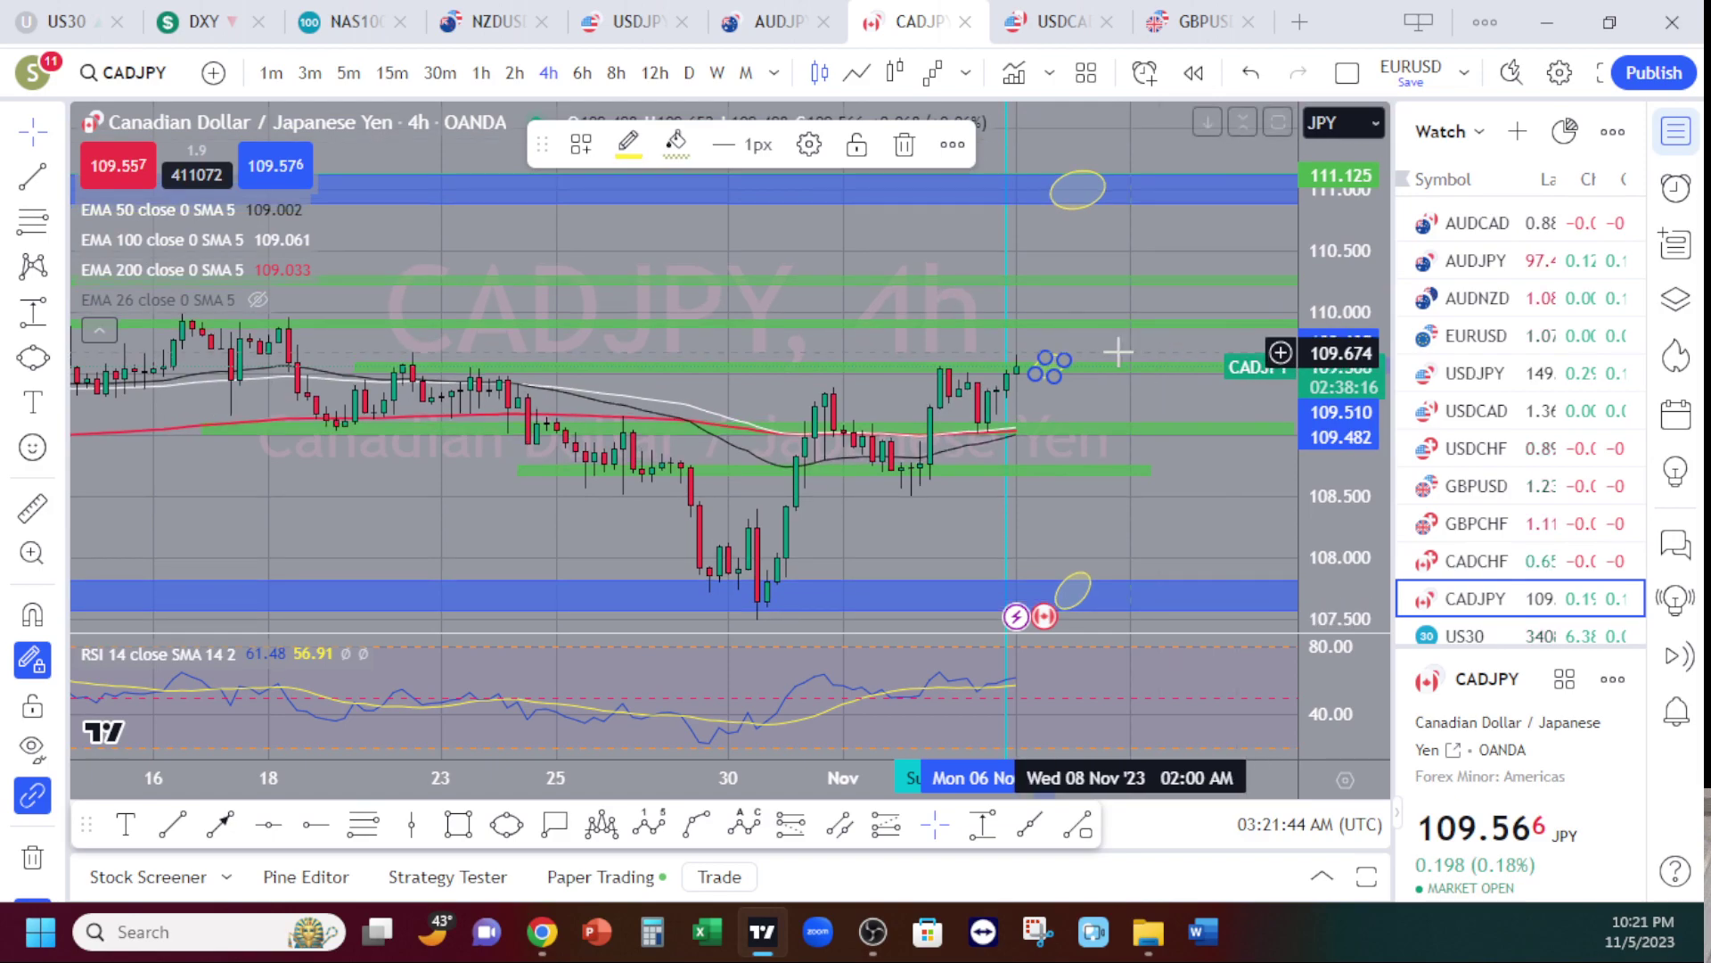
drag(1111, 393, 1114, 366)
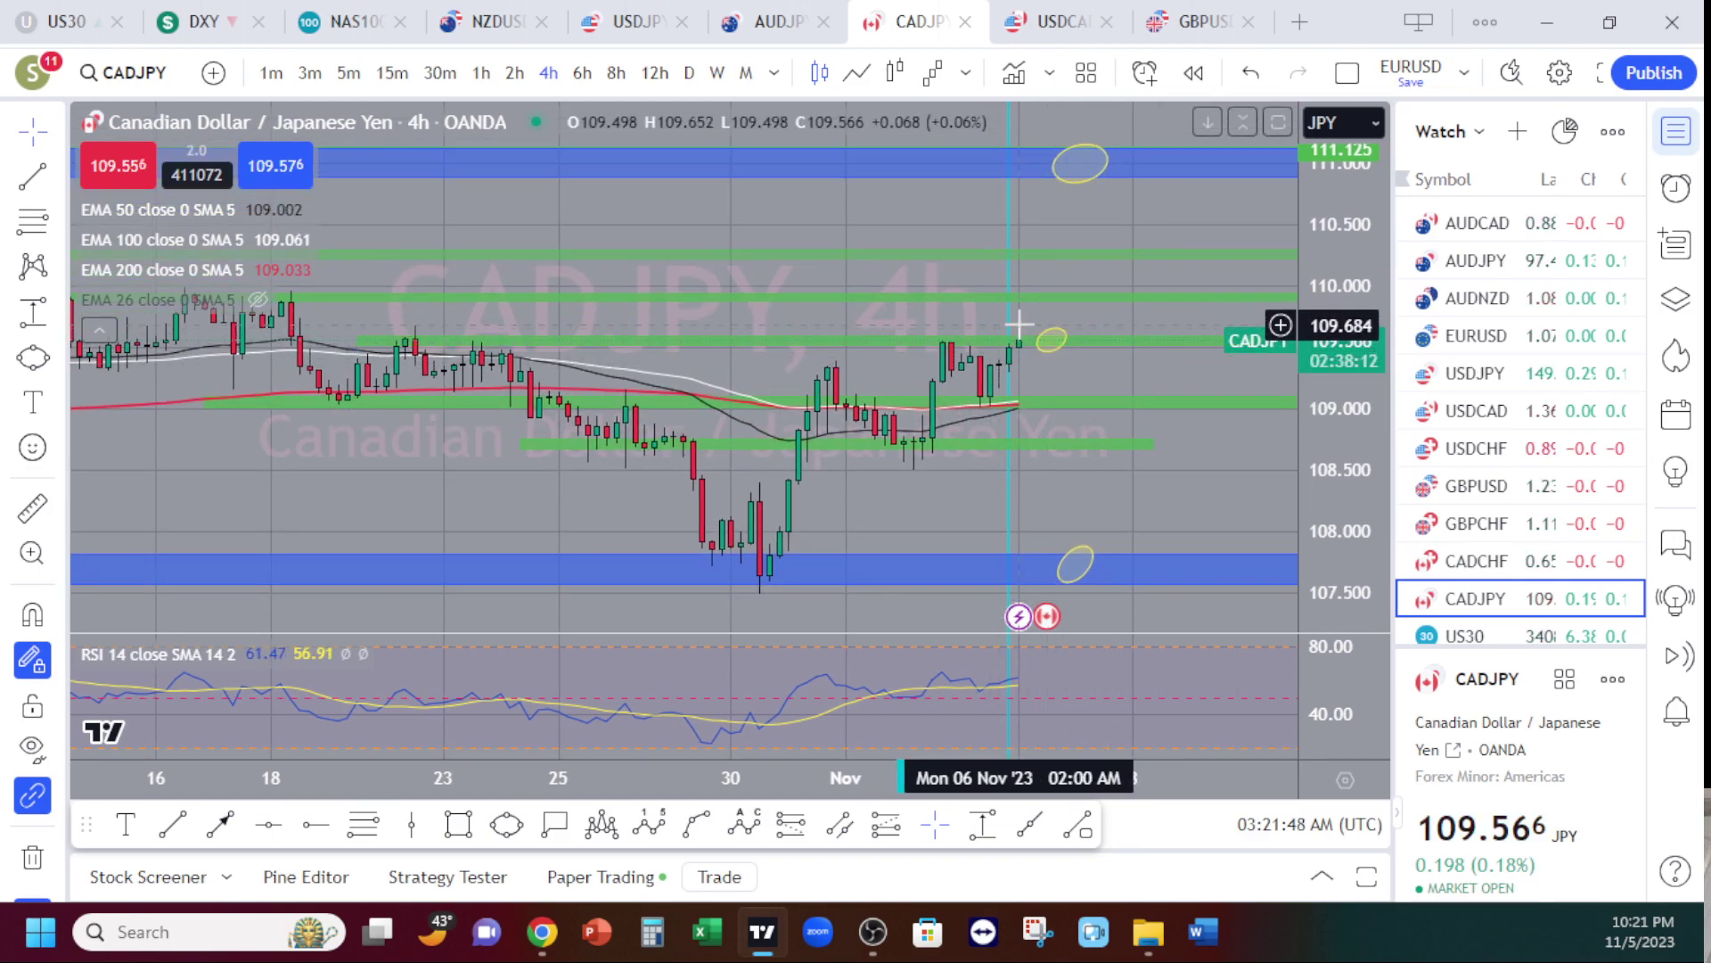
click(481, 73)
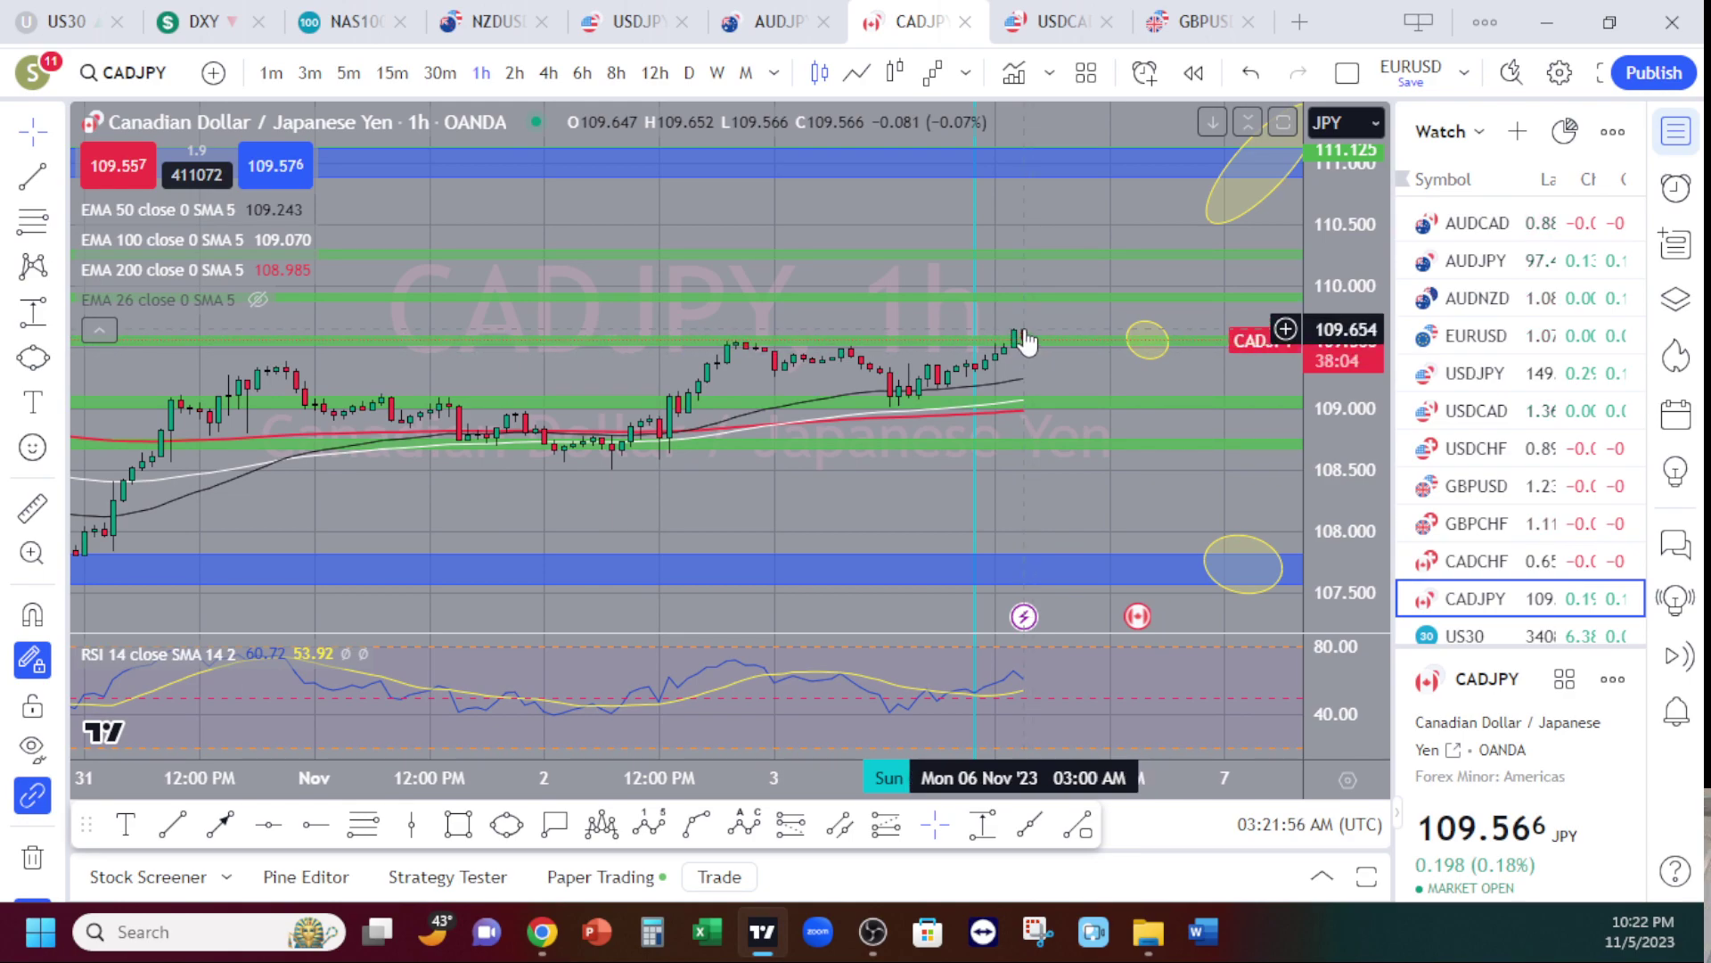
- View CADJPY on the 30m and 1h intervals, then return to 4h with price near 109.57
click(440, 72)
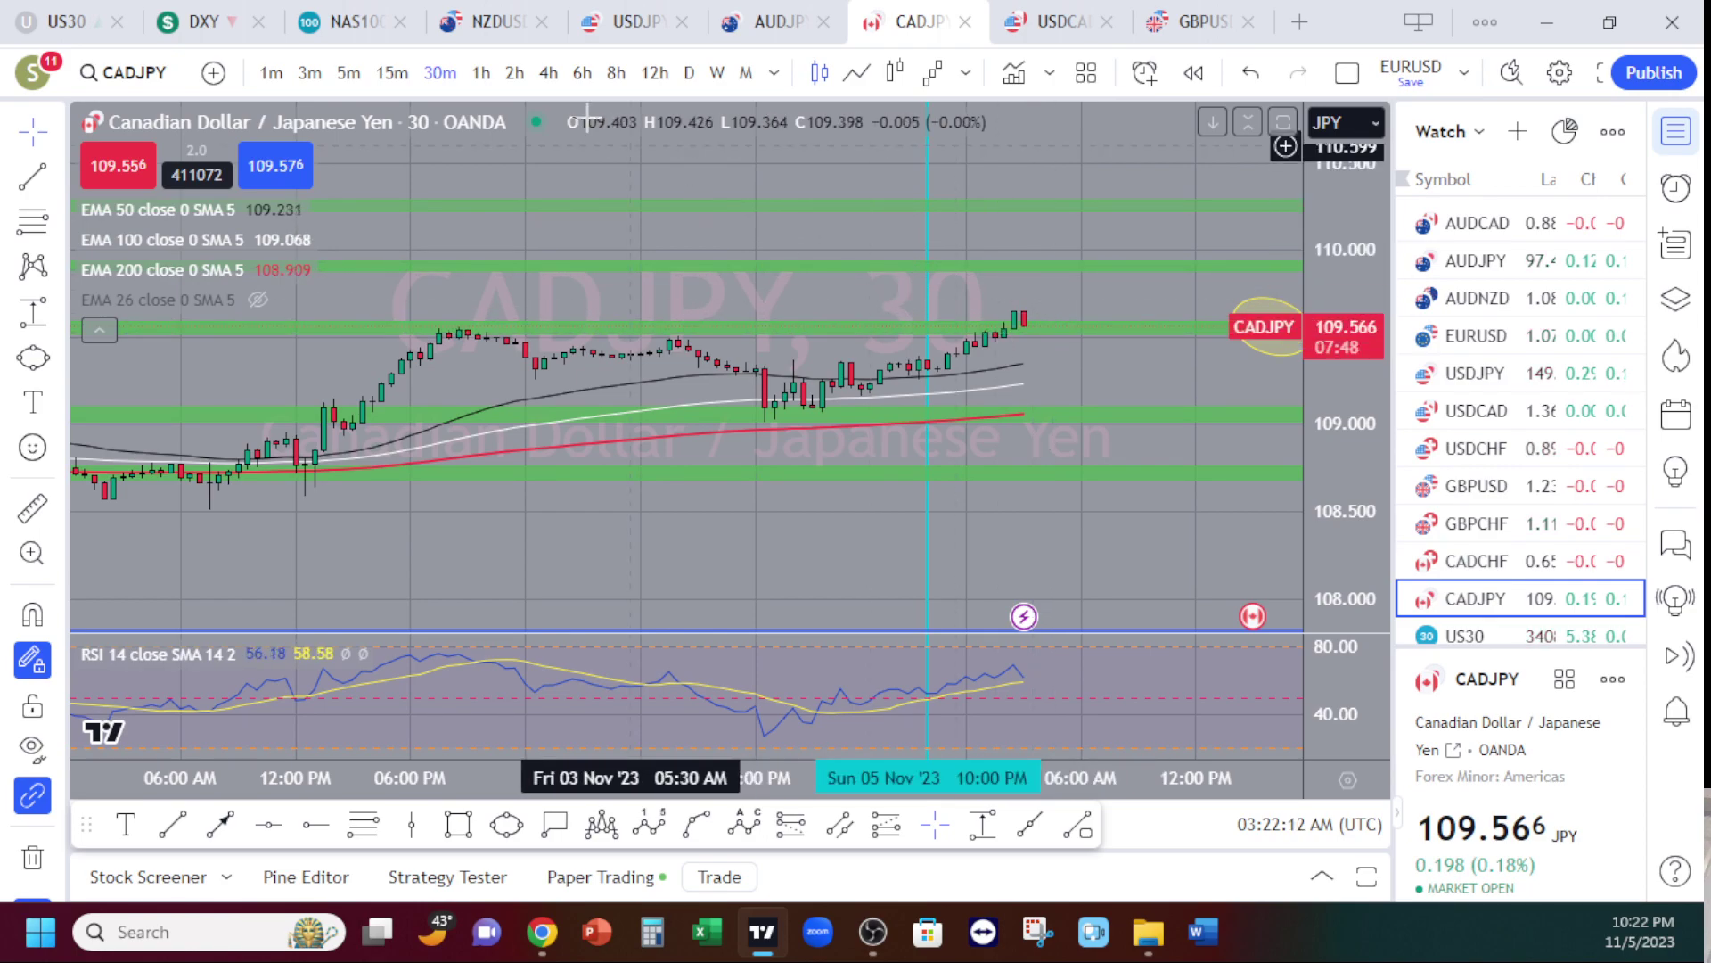
click(481, 72)
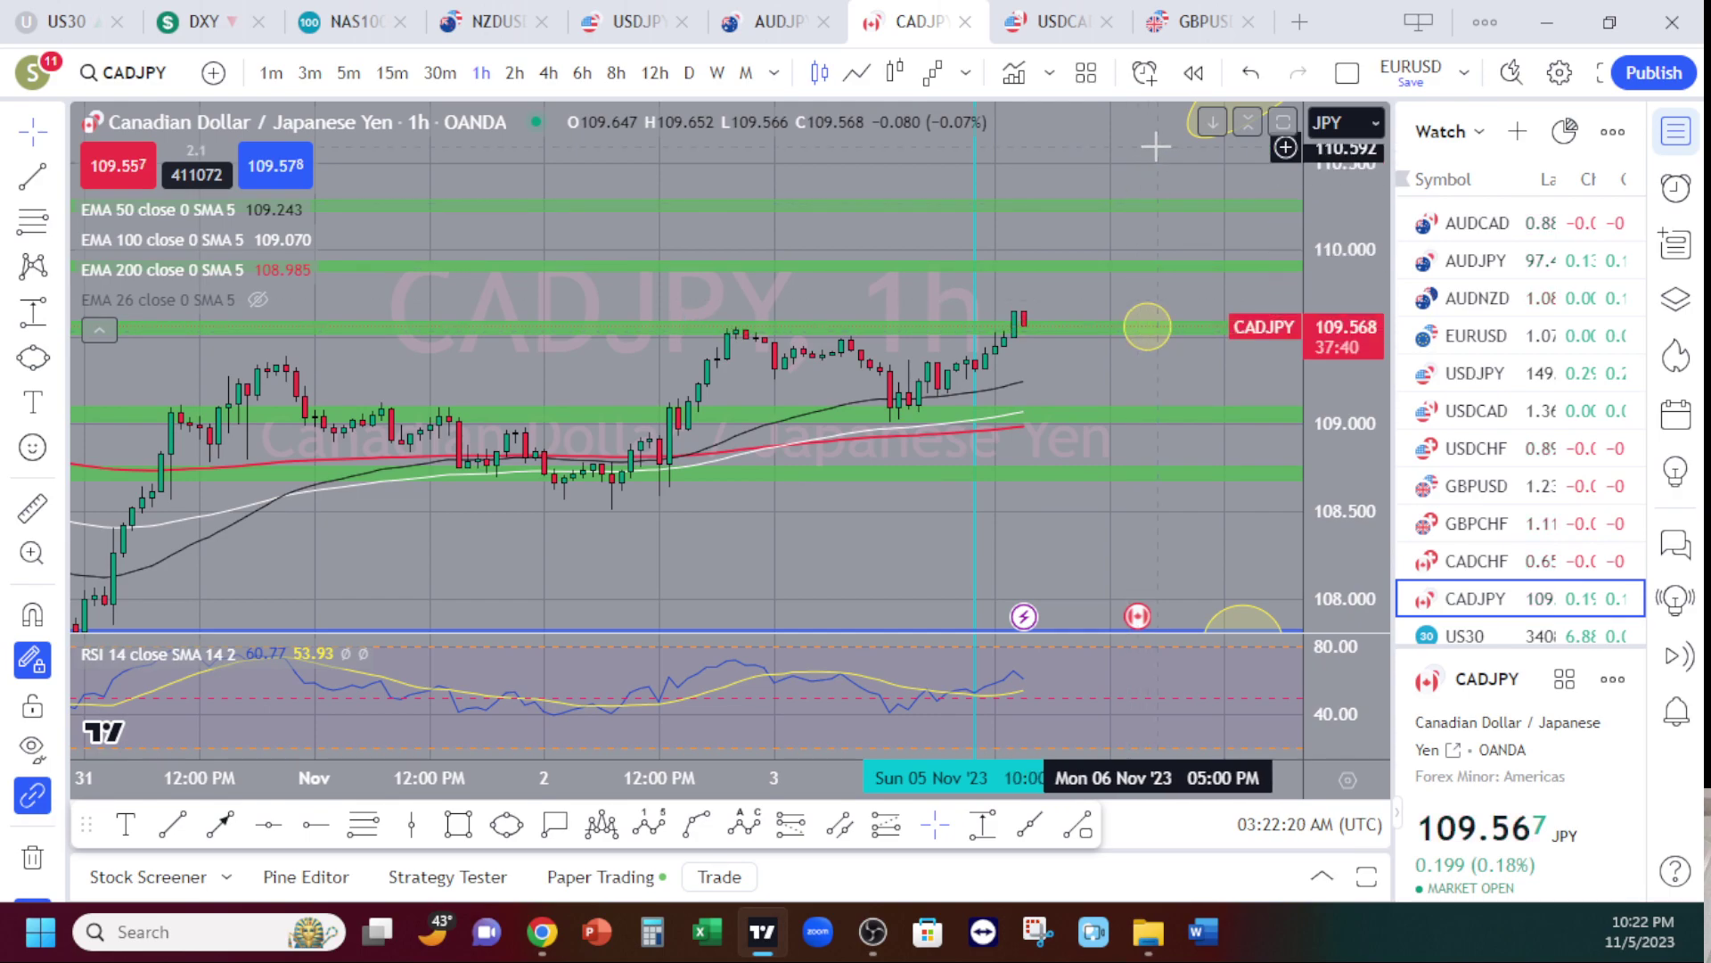
click(548, 72)
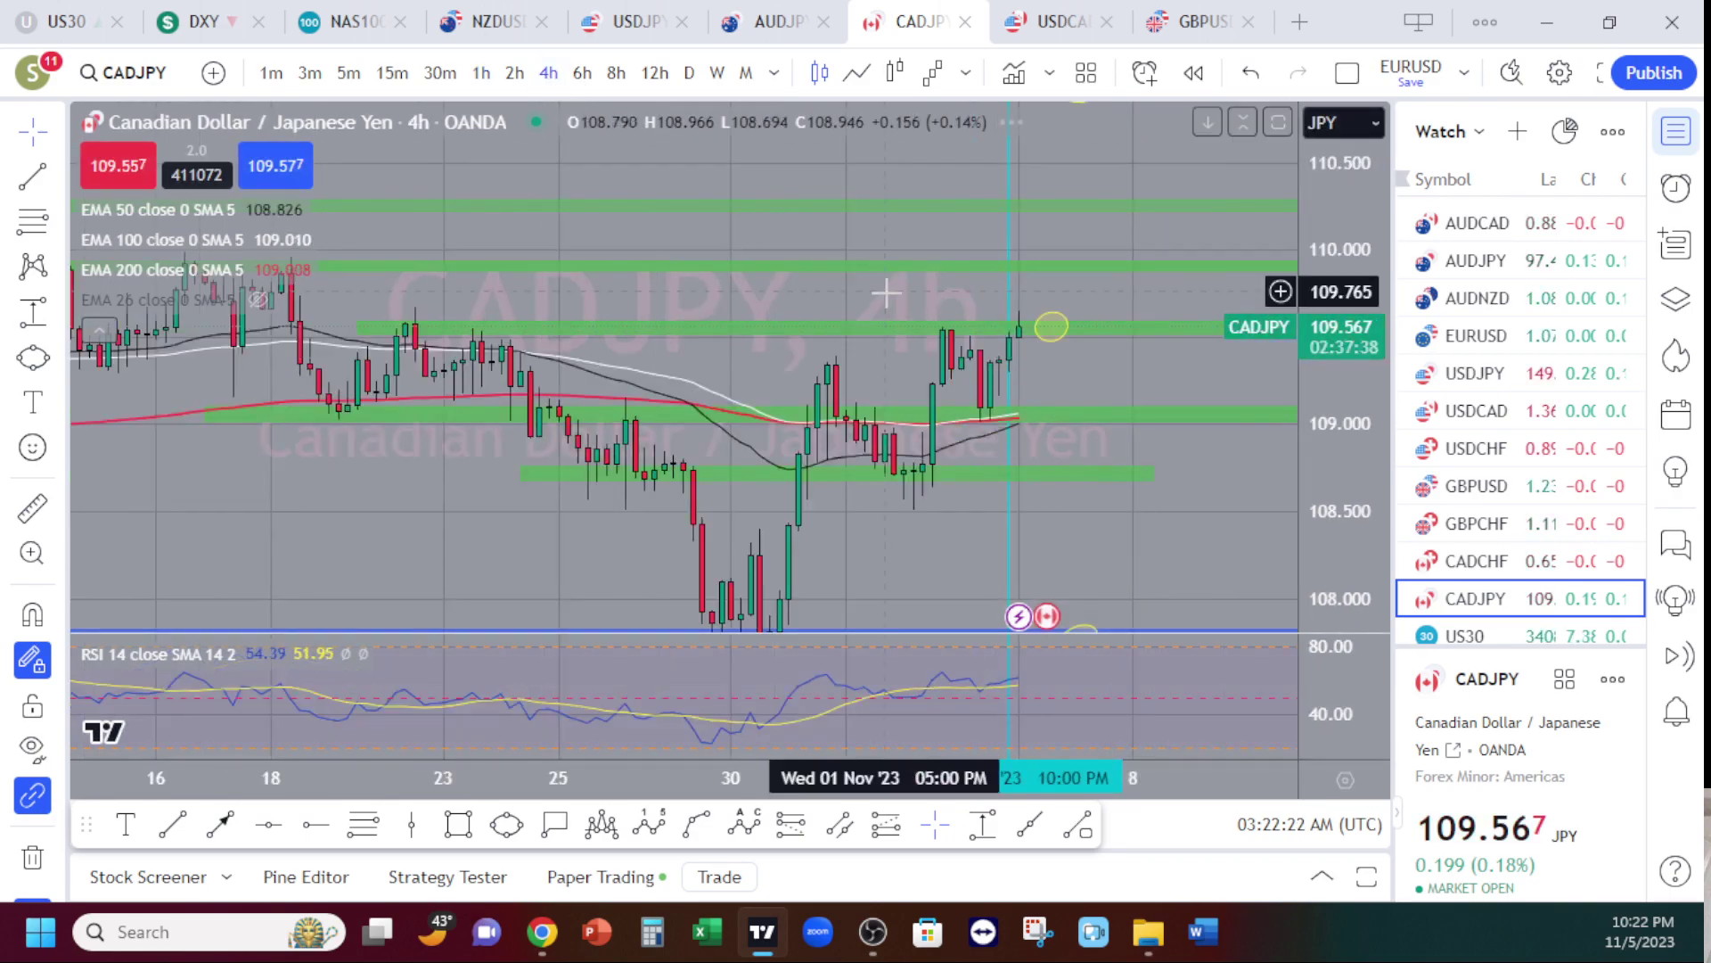
- Compress the 4-hour price scale until the 111.125 and 107.5 blue zones both show
click(1048, 328)
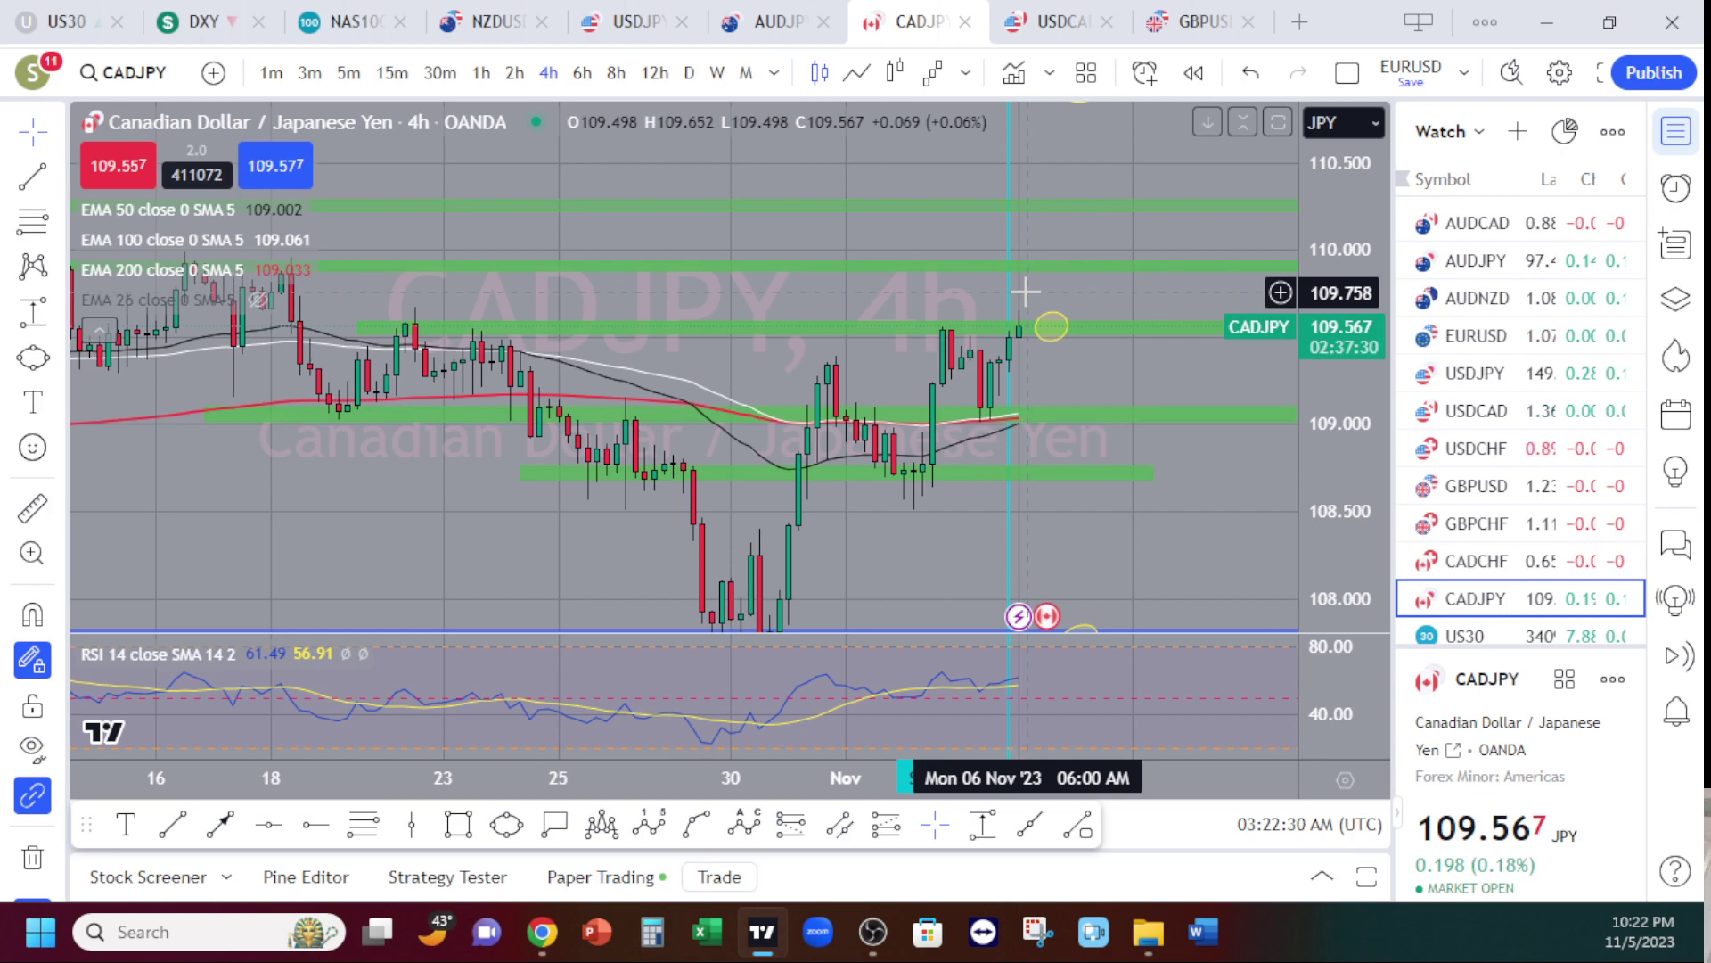
click(1055, 328)
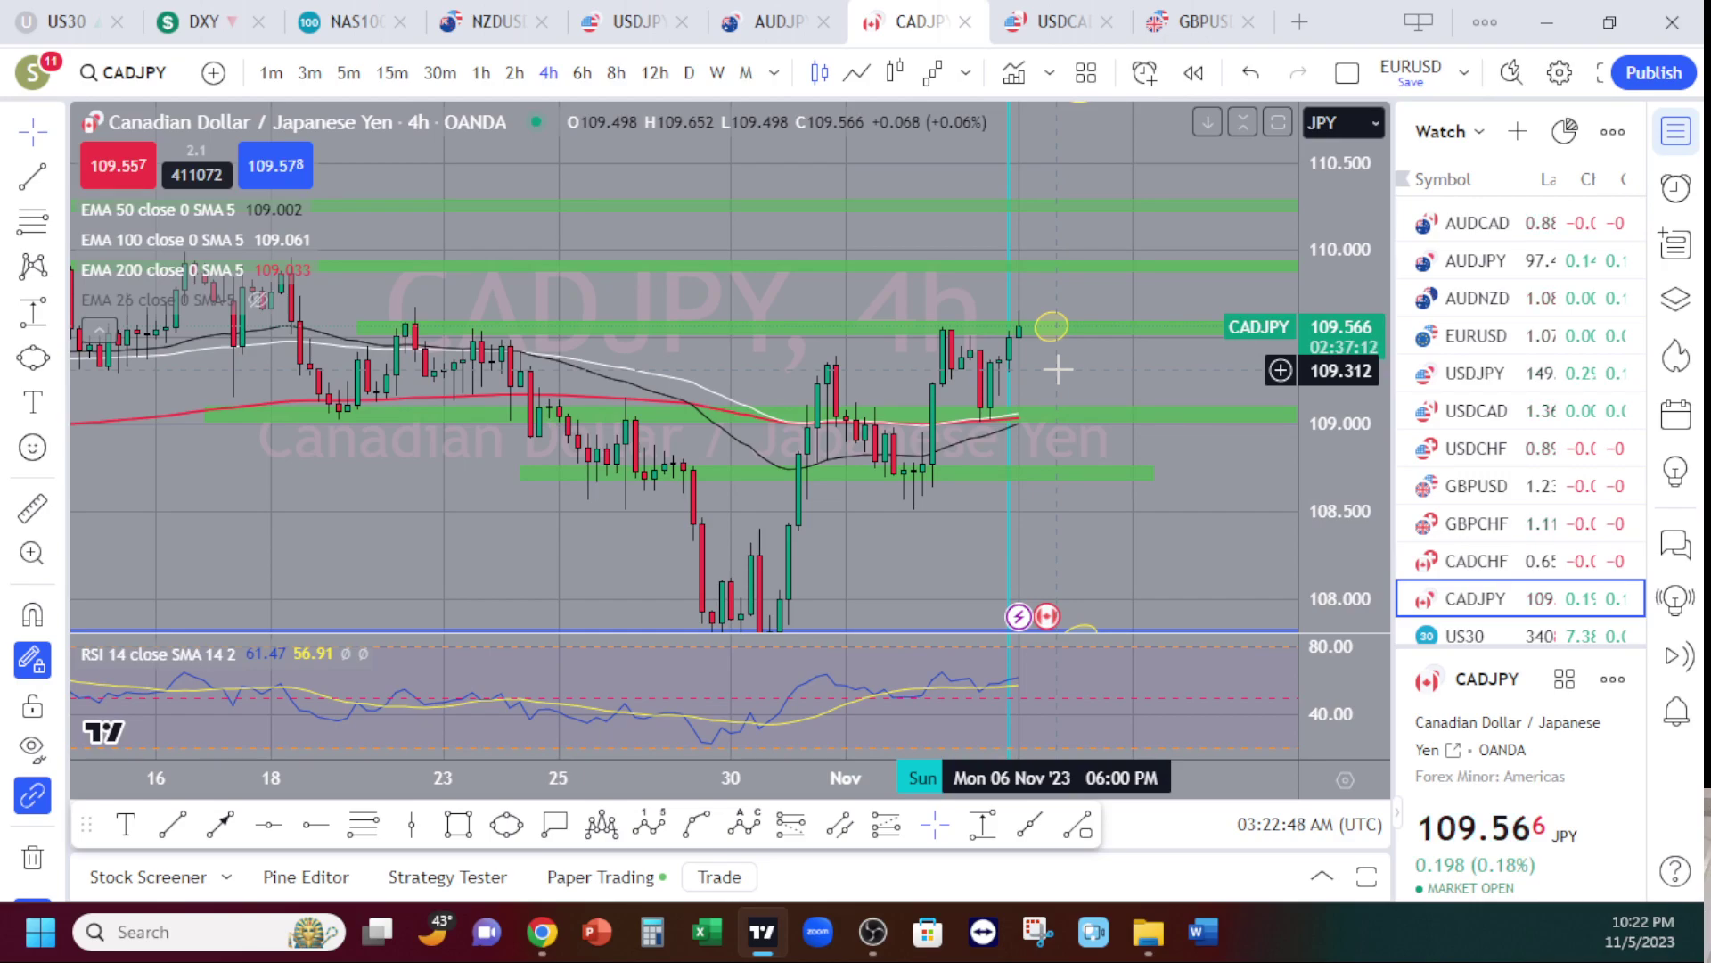
drag(1321, 405, 1321, 443)
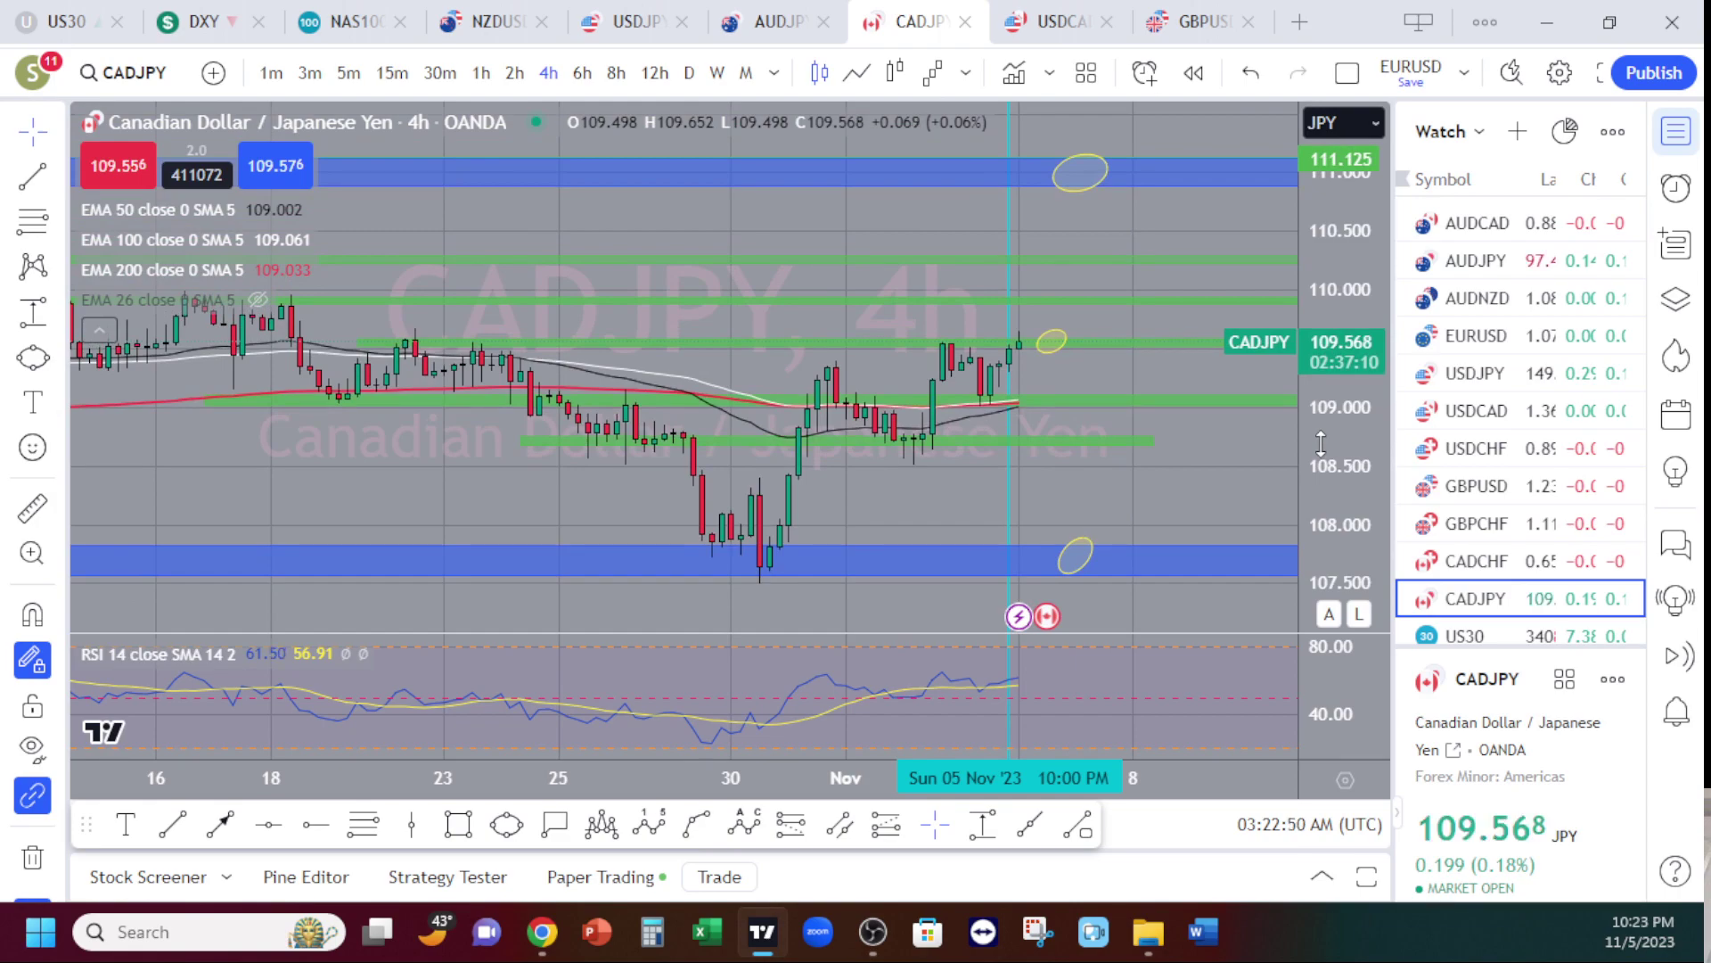